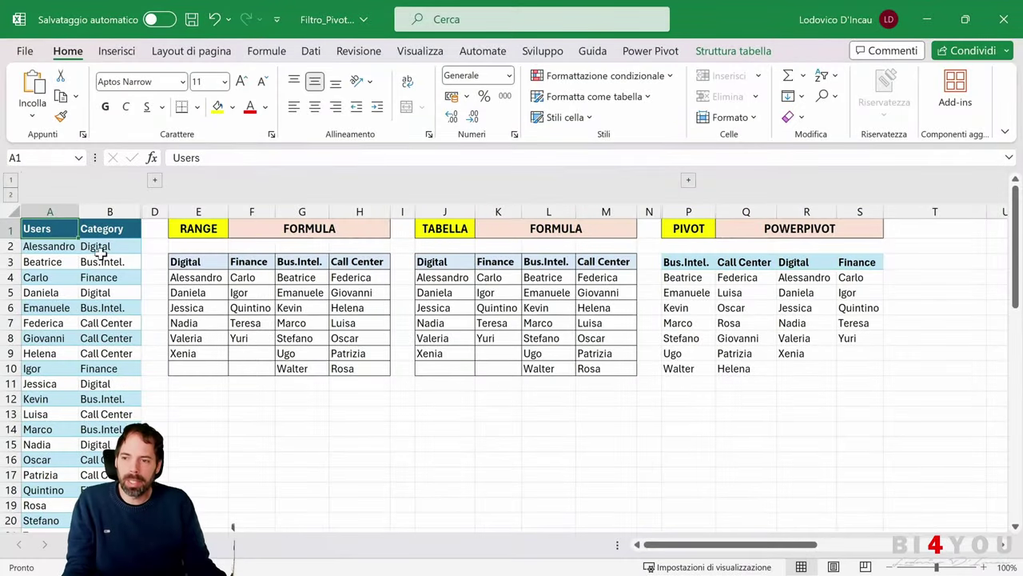
Highlight the Users/Category source data and the RANGE block's Digital, Finance, Bus.Intel. and Call Center headers.
{"action": "left_click_drag", "start_coordinate": [55, 229], "coordinate": [80, 334]}
{"action": "left_click_drag", "start_coordinate": [51, 248], "coordinate": [48, 307]}
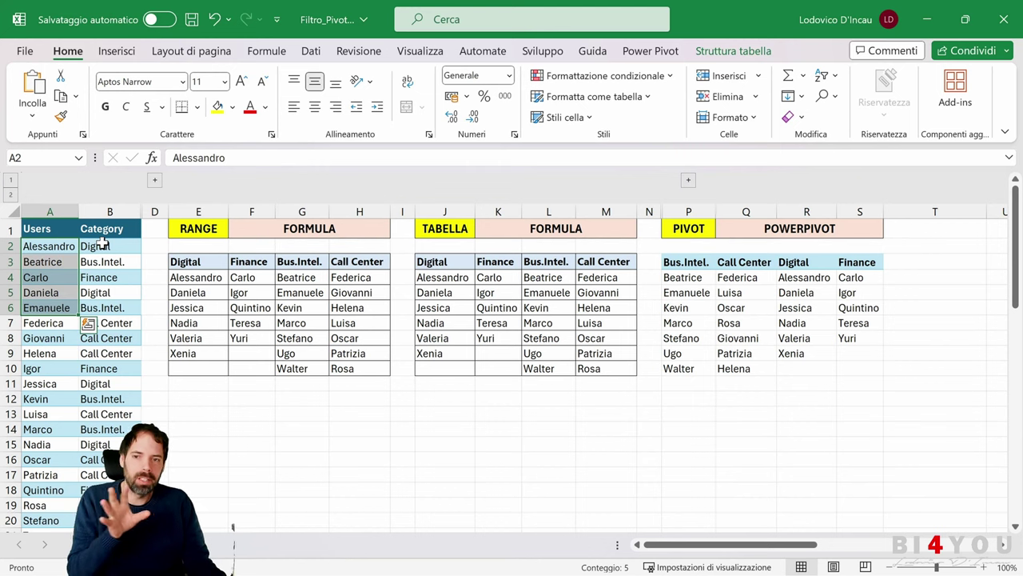
{"action": "left_click_drag", "start_coordinate": [204, 263], "coordinate": [359, 372]}
{"action": "left_click", "coordinate": [204, 264]}
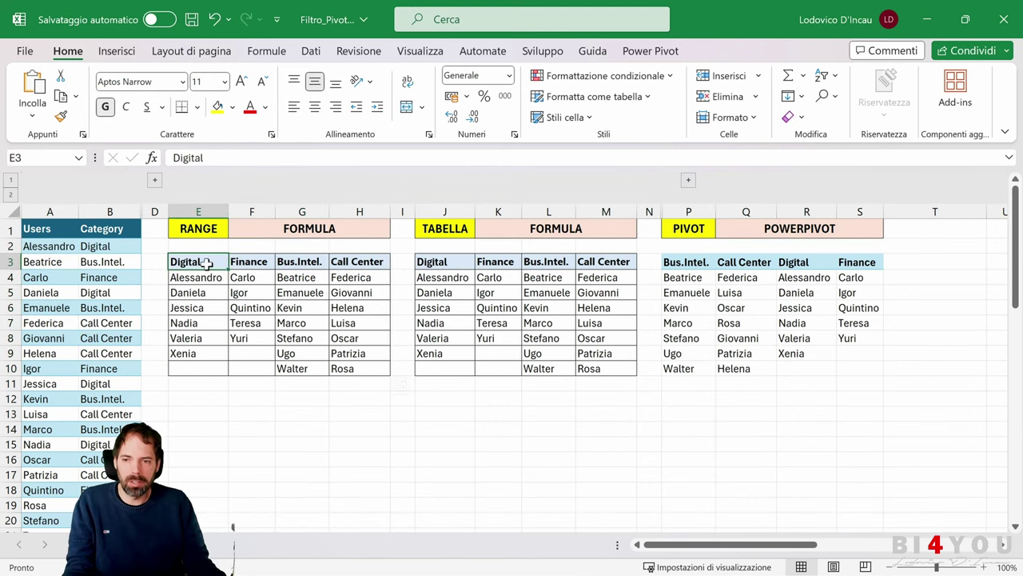
{"action": "left_click", "coordinate": [250, 263]}
{"action": "left_click", "coordinate": [295, 263]}
{"action": "left_click", "coordinate": [358, 264]}
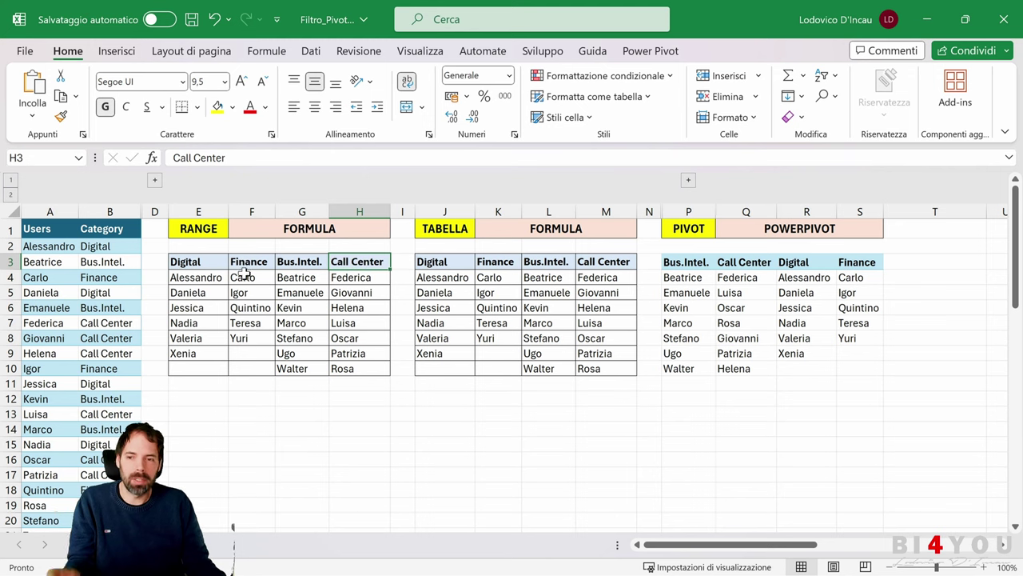
{"action": "left_click_drag", "start_coordinate": [194, 280], "coordinate": [192, 353]}
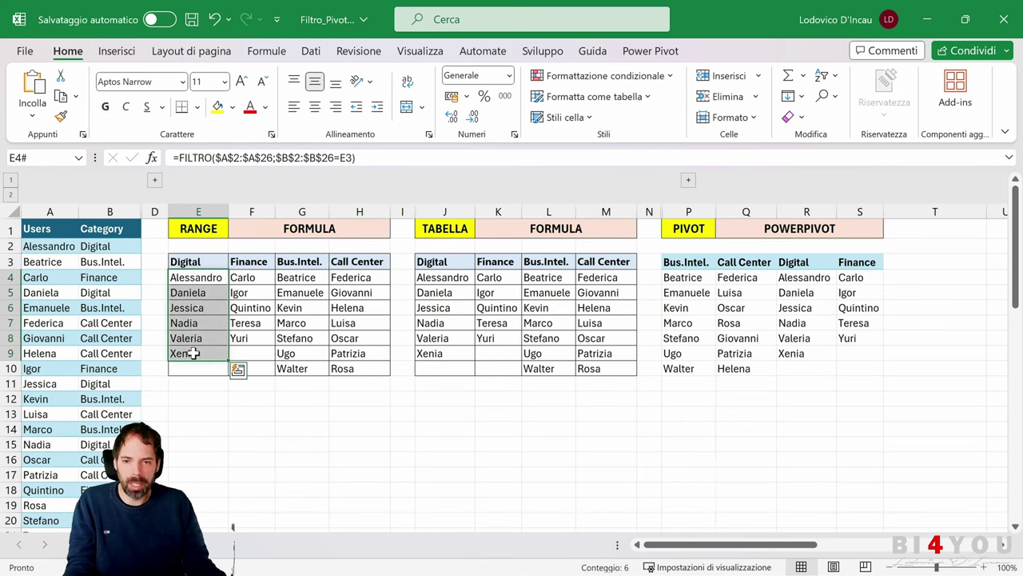
Point out the FORMULA and TABELLA blocks, then select the pivot table at P3 to show its fields.
{"action": "left_click", "coordinate": [302, 244]}
{"action": "left_click", "coordinate": [293, 231]}
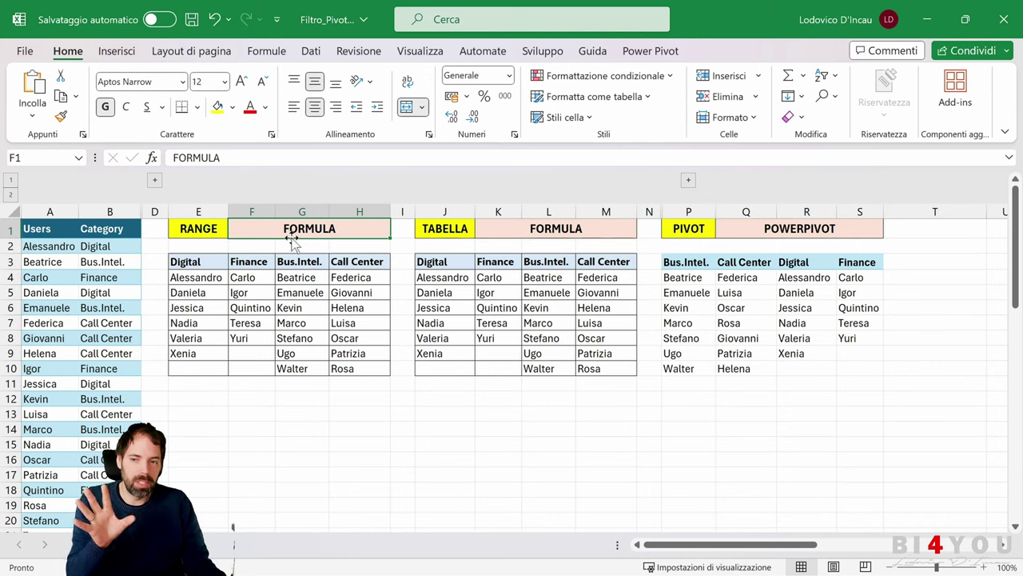
{"action": "left_click", "coordinate": [205, 261]}
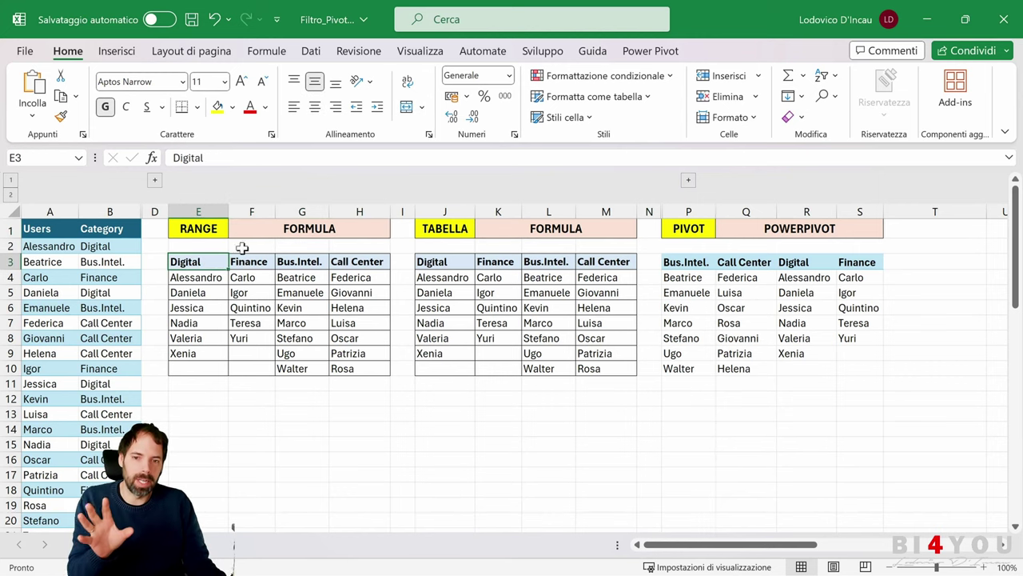
{"action": "left_click", "coordinate": [434, 259]}
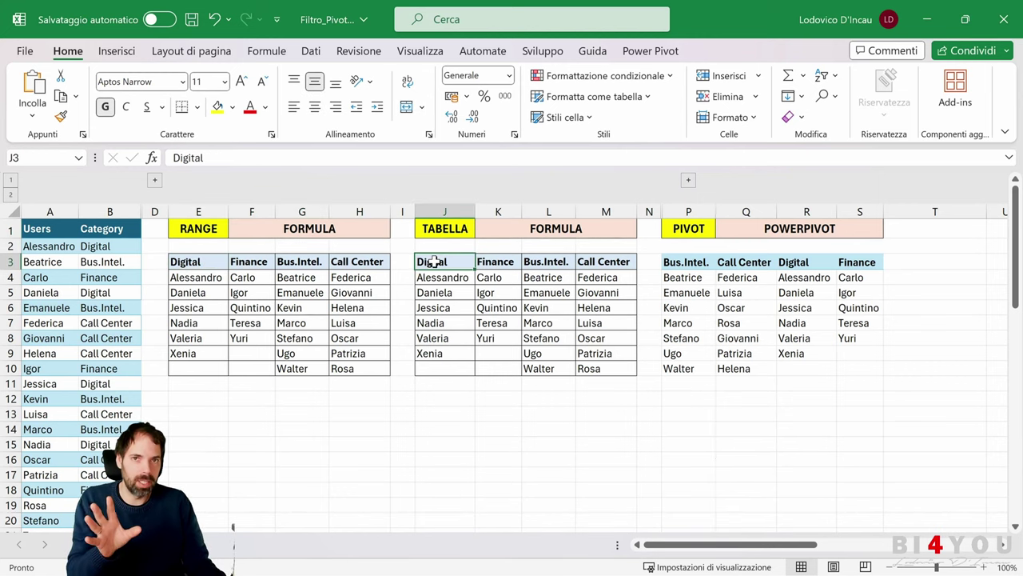
{"action": "left_click", "coordinate": [697, 262]}
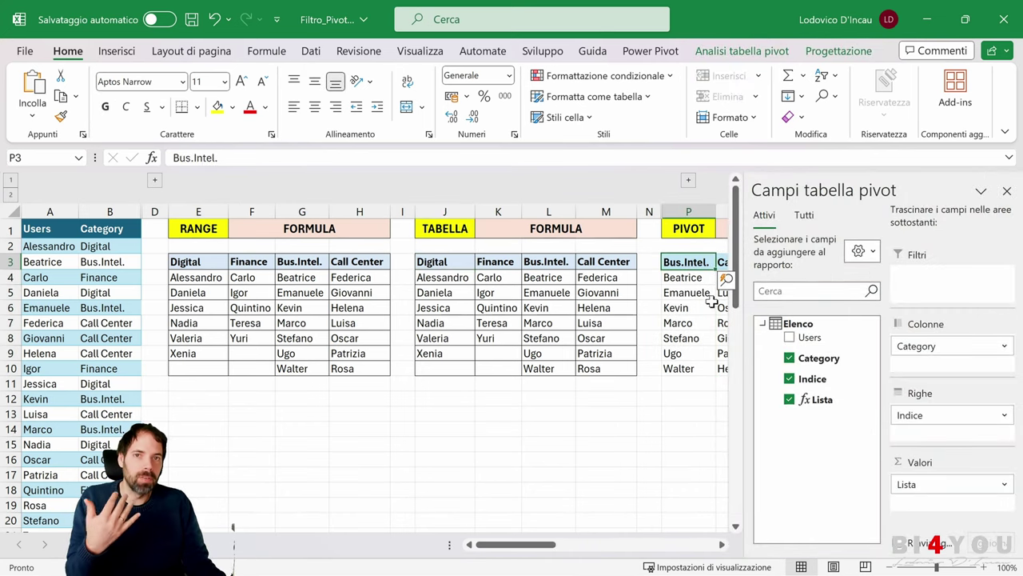
Select cell E3 outside the pivot so the PivotTable Fields pane closes.
{"action": "mouse_move", "coordinate": [708, 297]}
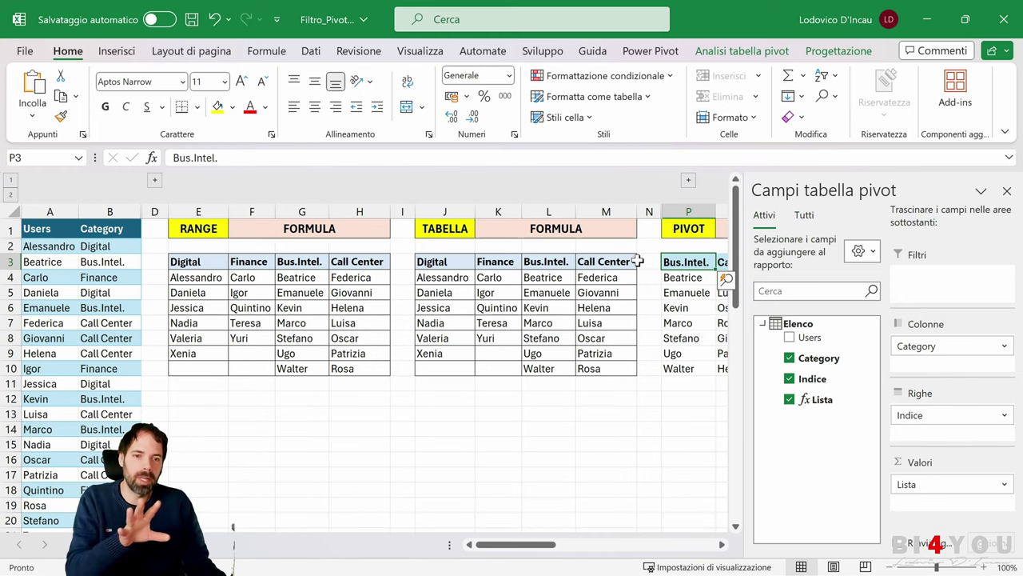
{"action": "left_click", "coordinate": [172, 260]}
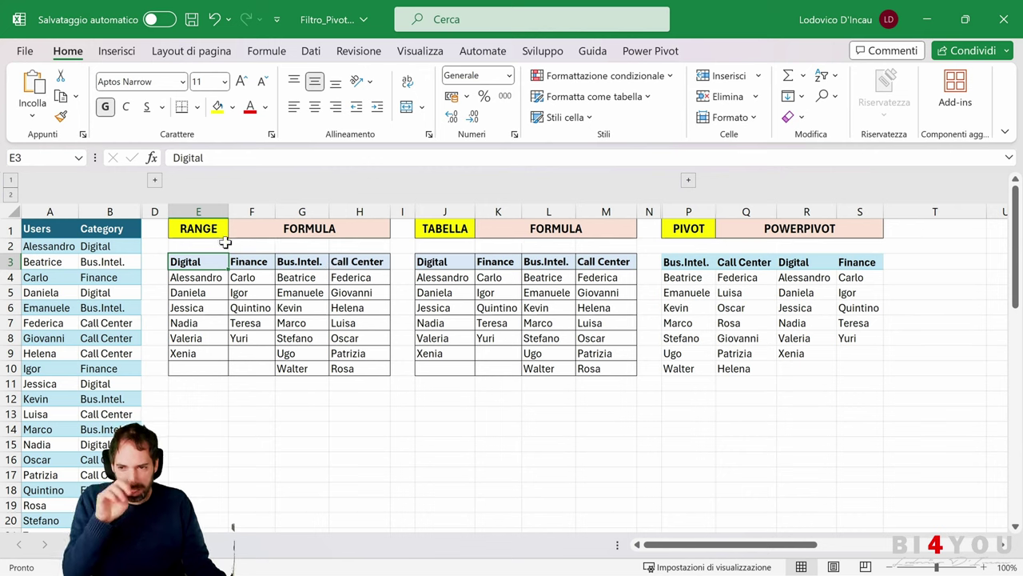
{"action": "left_click", "coordinate": [211, 278]}
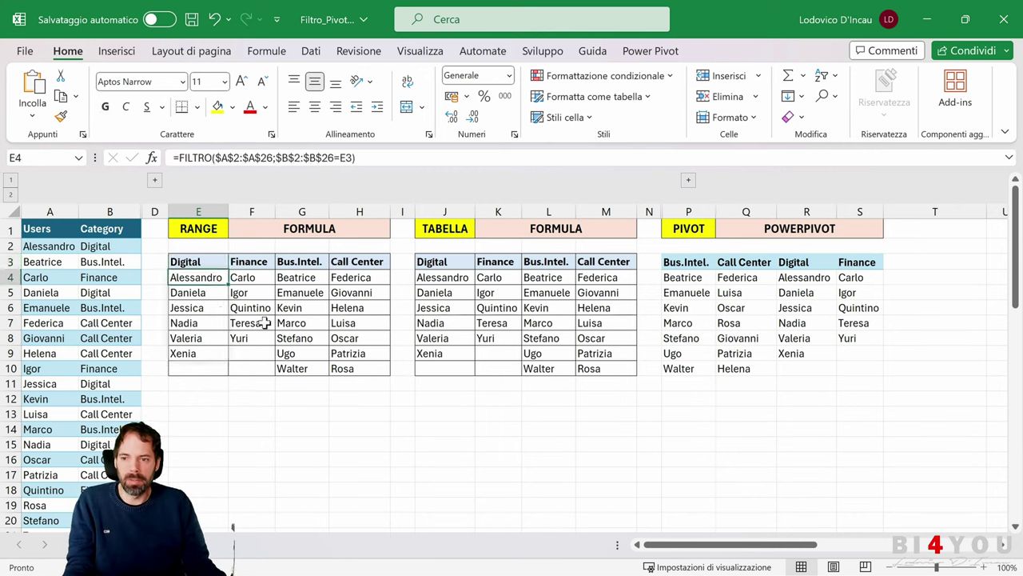
{"action": "left_click", "coordinate": [243, 278]}
{"action": "left_click", "coordinate": [295, 278]}
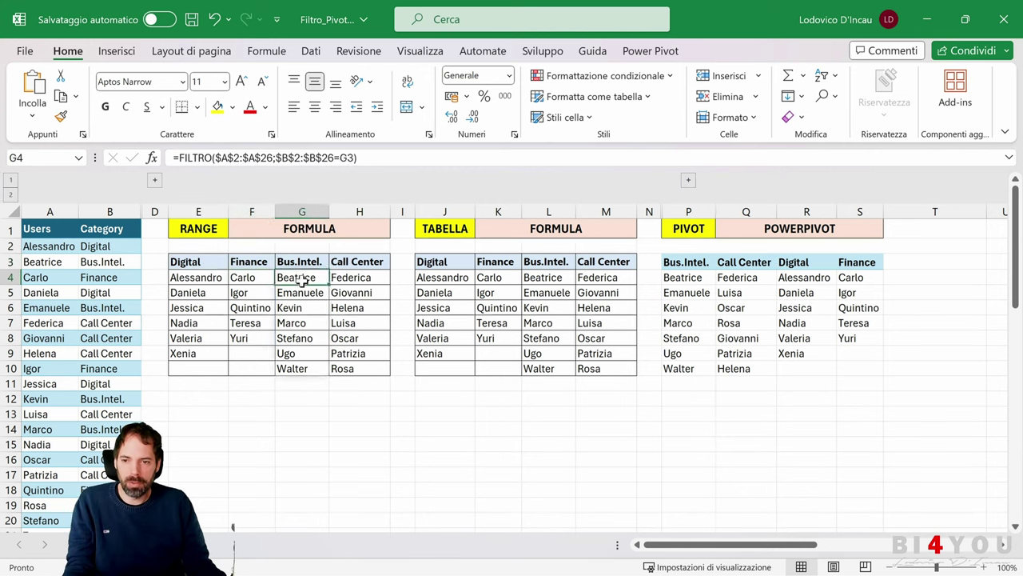
{"action": "left_click", "coordinate": [354, 278]}
{"action": "left_click", "coordinate": [276, 277]}
{"action": "left_click", "coordinate": [241, 277]}
{"action": "left_click", "coordinate": [222, 277]}
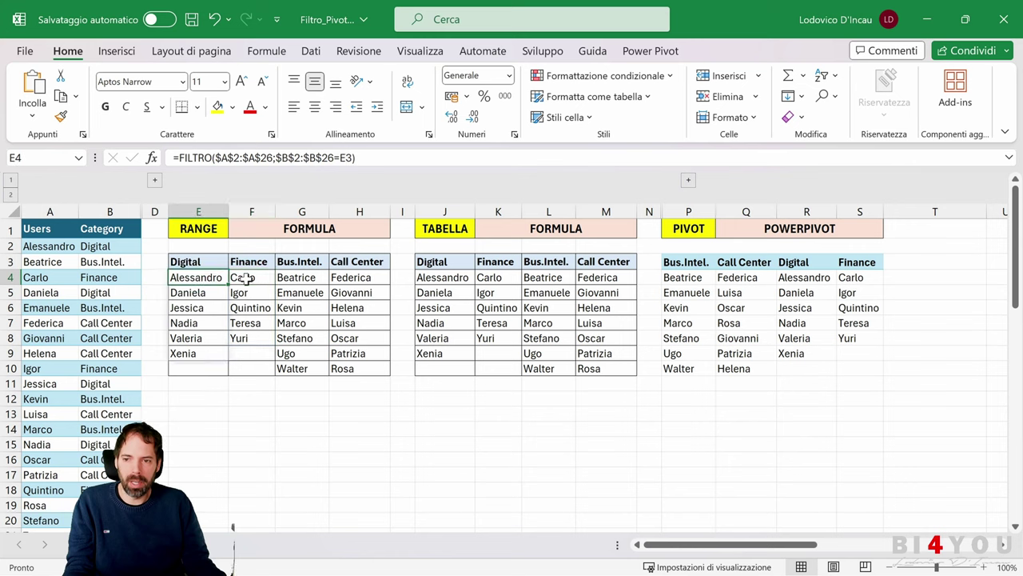
{"action": "left_click", "coordinate": [247, 279]}
{"action": "left_click", "coordinate": [306, 280]}
{"action": "left_click", "coordinate": [354, 277]}
{"action": "left_click", "coordinate": [303, 277]}
{"action": "left_click", "coordinate": [248, 278]}
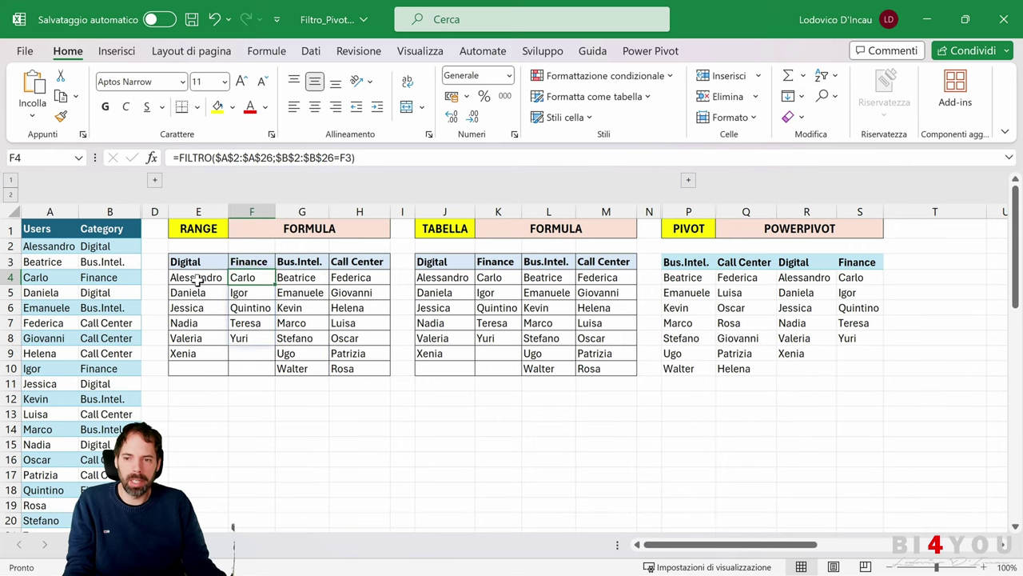
{"action": "left_click", "coordinate": [201, 277]}
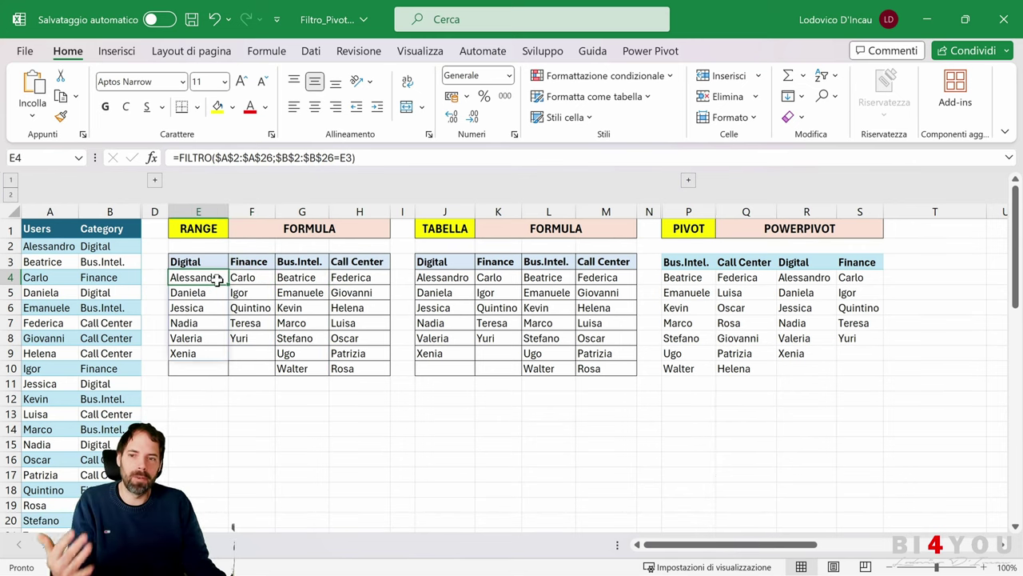
{"action": "left_click", "coordinate": [97, 368]}
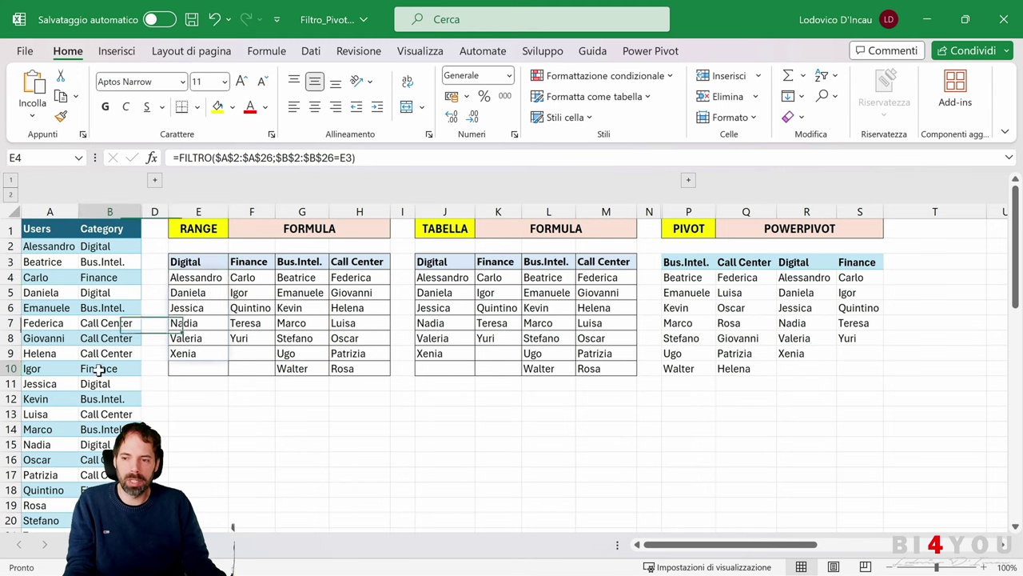
{"action": "type", "text": "IT"}
{"action": "key", "text": "Return"}
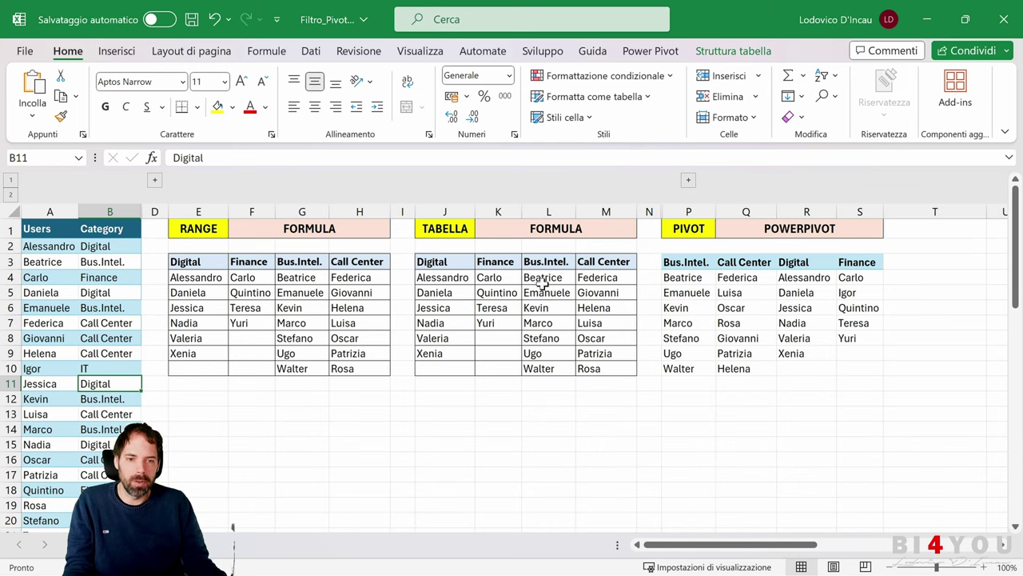
{"action": "left_click", "coordinate": [88, 324]}
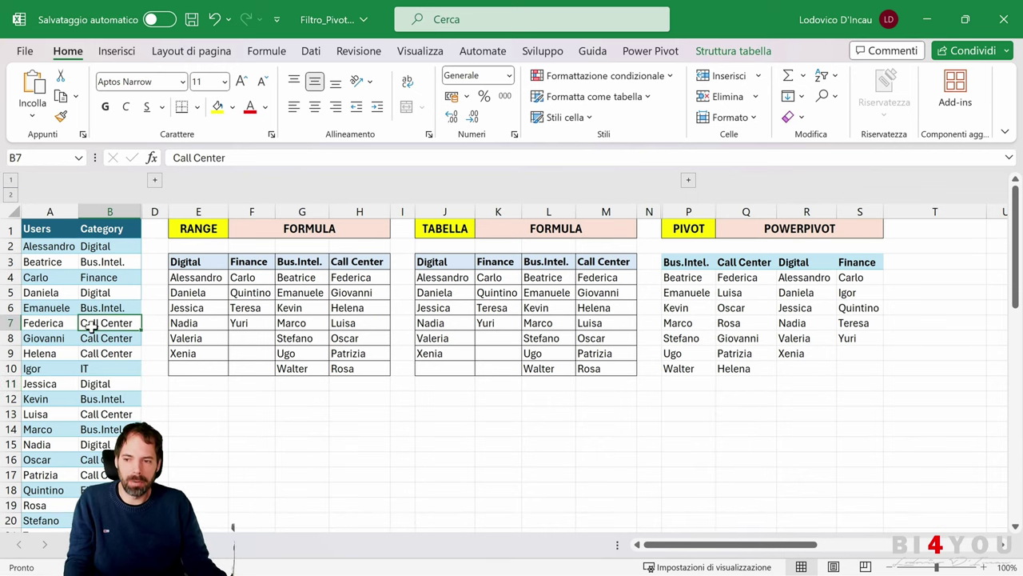
{"action": "key", "text": "ctrl+z"}
{"action": "left_click", "coordinate": [307, 305]}
{"action": "left_click", "coordinate": [198, 264]}
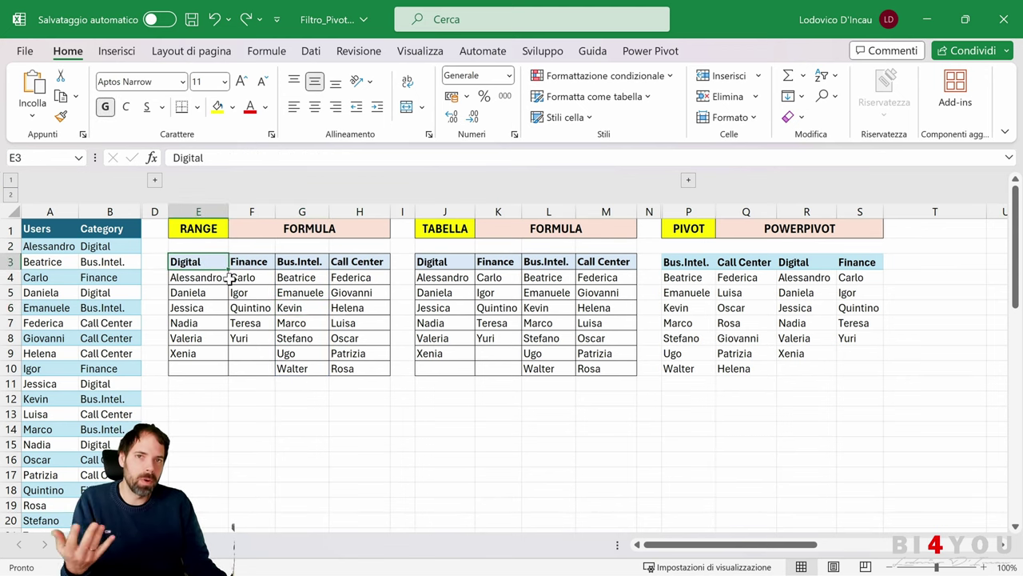
{"action": "left_click", "coordinate": [206, 278]}
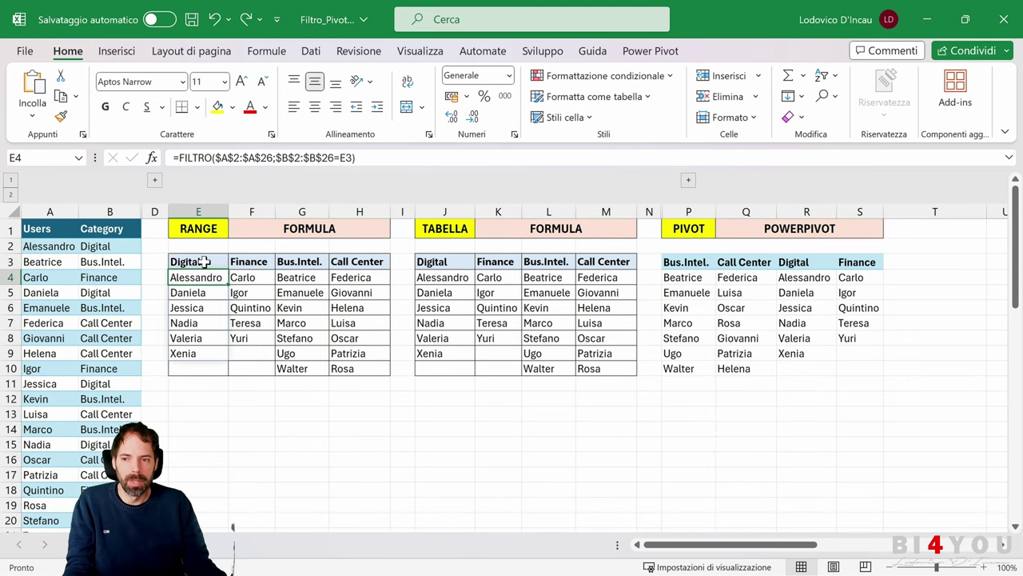
{"action": "left_click", "coordinate": [204, 263]}
{"action": "left_click", "coordinate": [198, 278]}
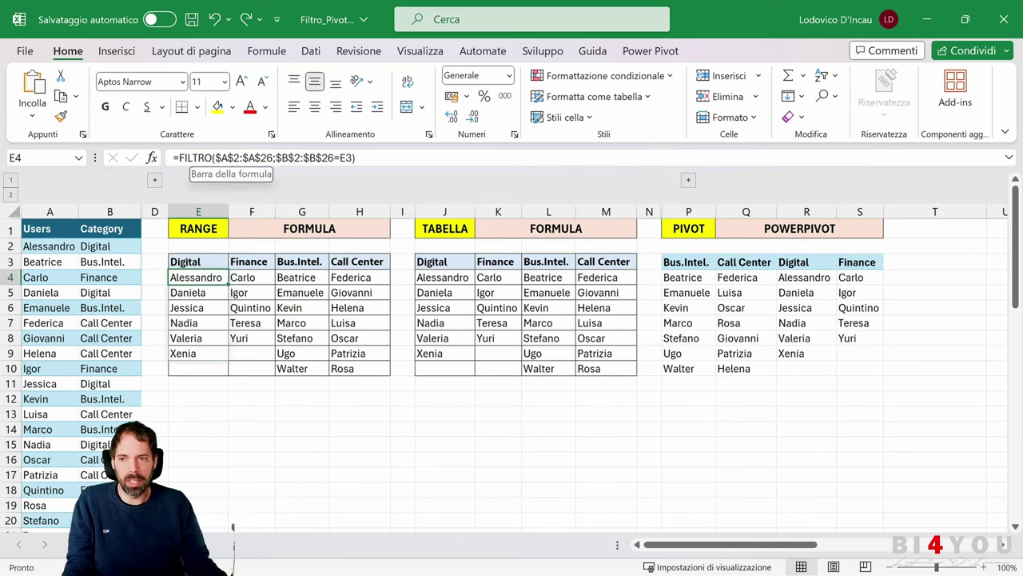
{"action": "left_click", "coordinate": [196, 397]}
Enter =FILTRO(A2:A26;B2:B26=E3) in E12 to spill the users of the Digital category.
{"action": "type", "text": "="}
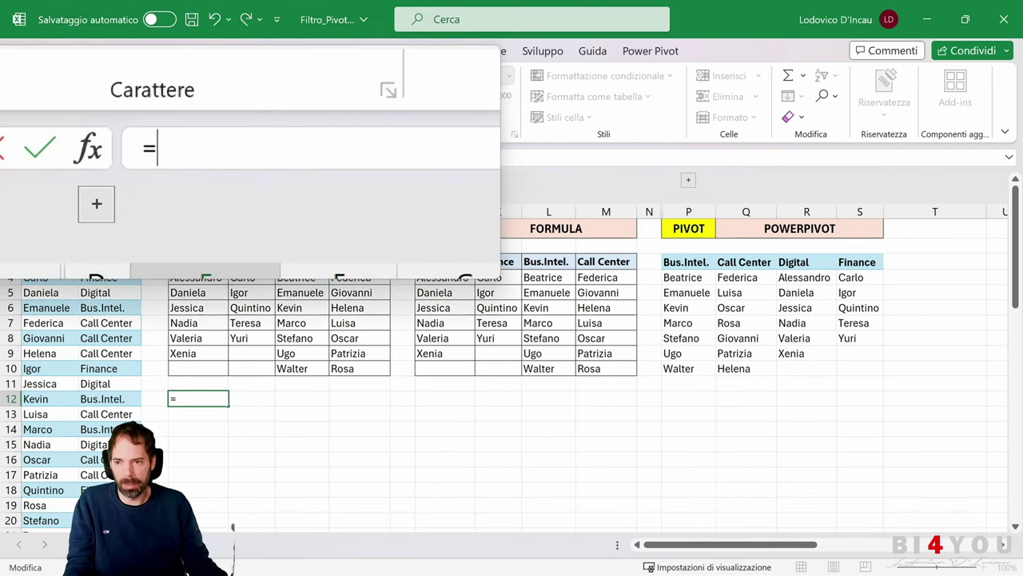
{"action": "type", "text": "filtr"}
{"action": "key", "text": "Tab"}
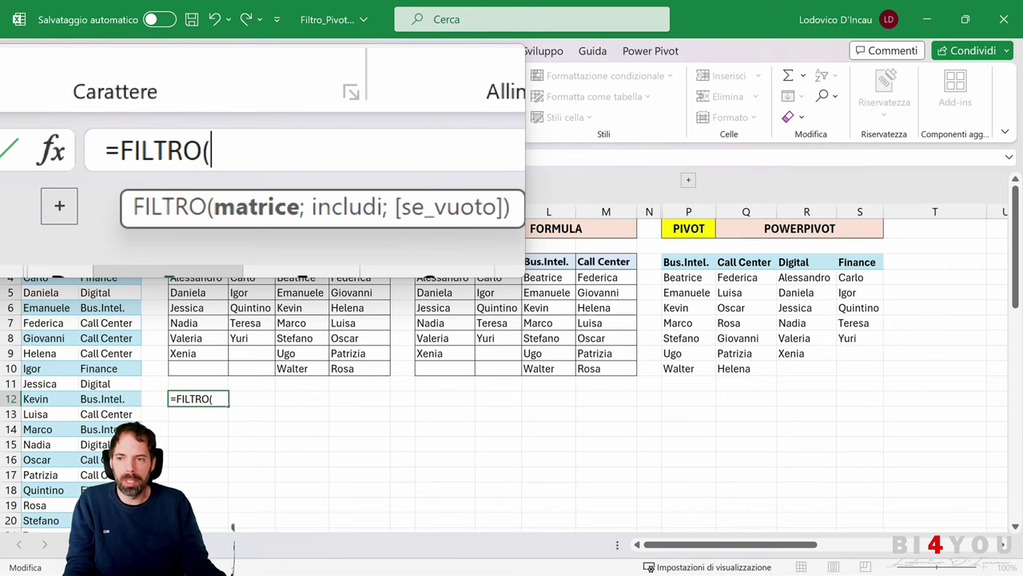
{"action": "type", "text": "A"}
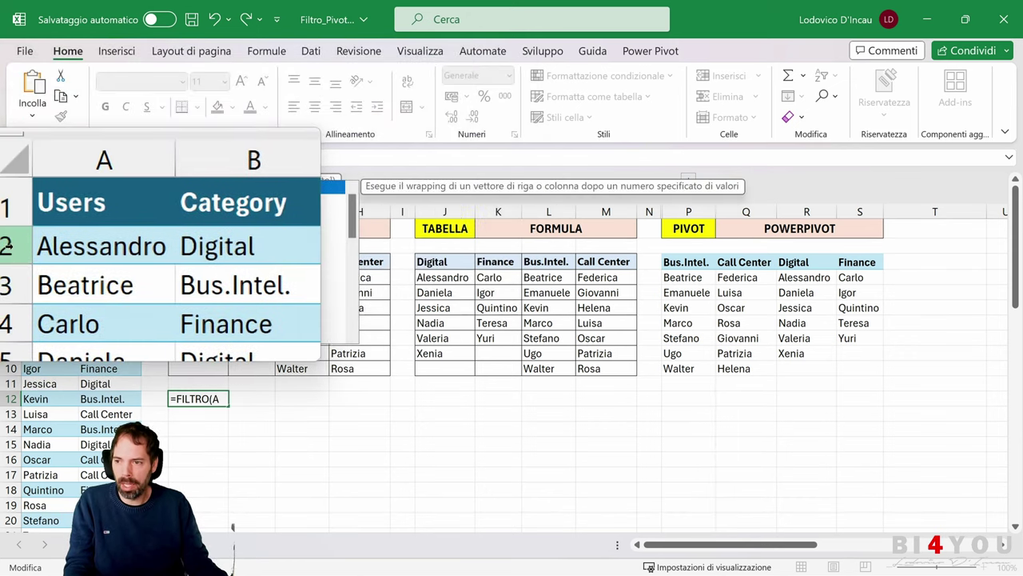
{"action": "type", "text": "2"}
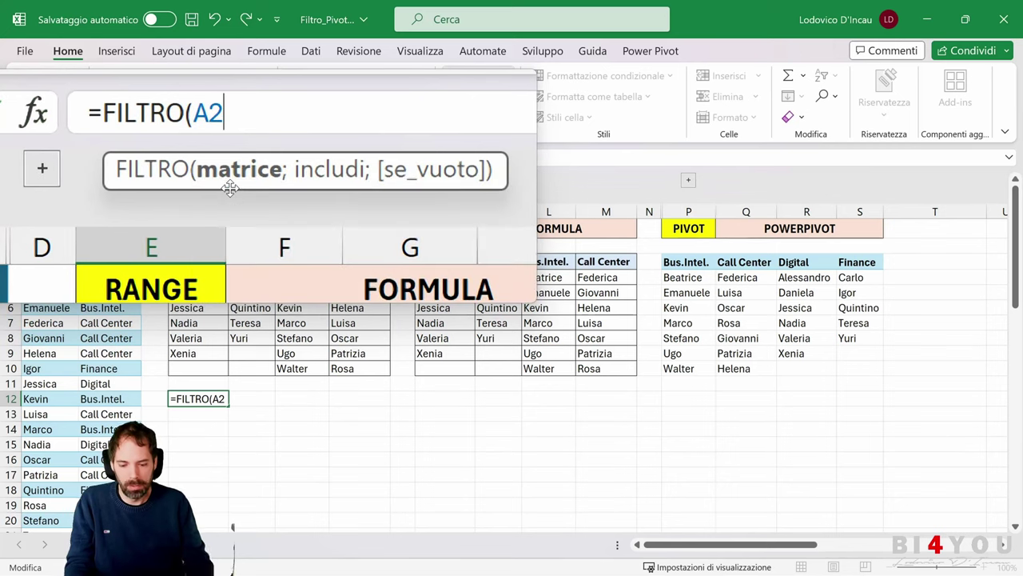
{"action": "type", "text": ":A26"}
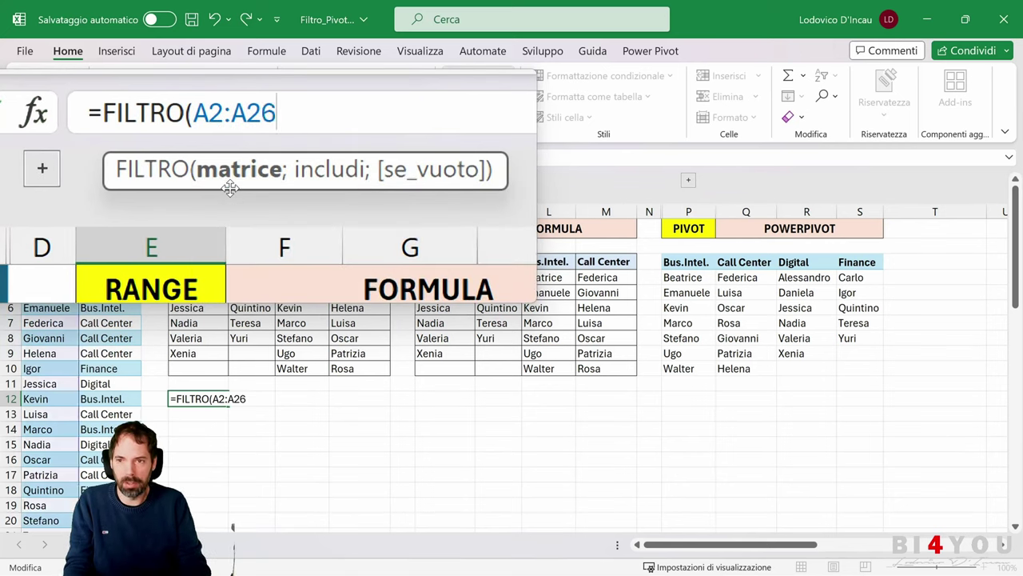
{"action": "type", "text": ";B"}
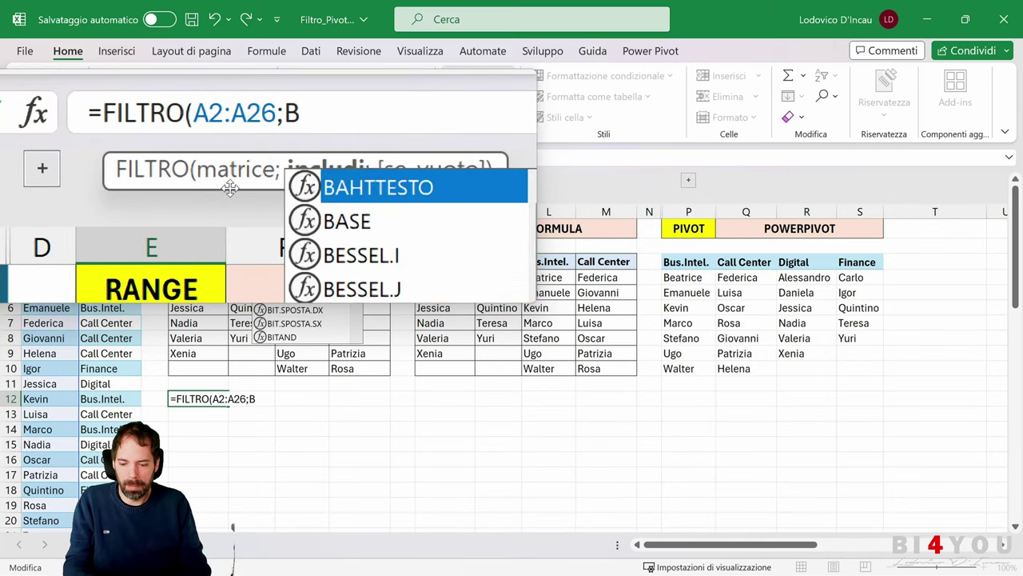
{"action": "type", "text": "2:B26"}
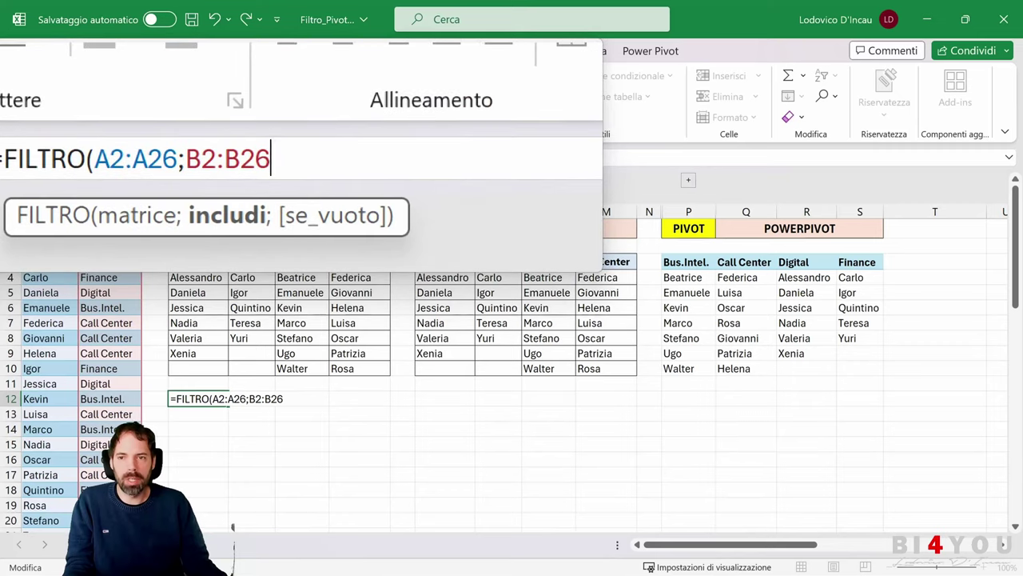
{"action": "key", "text": "shift+Left"}
{"action": "key", "text": "shift+Left"}
{"action": "key", "text": "shift+Left"}
{"action": "key", "text": "shift+Left"}
{"action": "key", "text": "shift+Left"}
{"action": "key", "text": "shift+Left"}
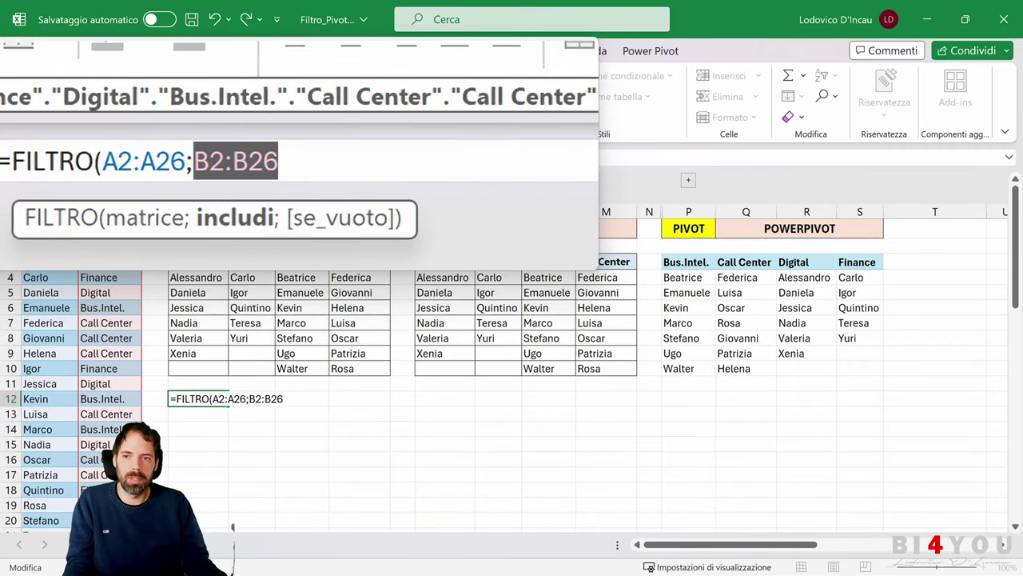
{"action": "key", "text": "Right"}
{"action": "type", "text": "="}
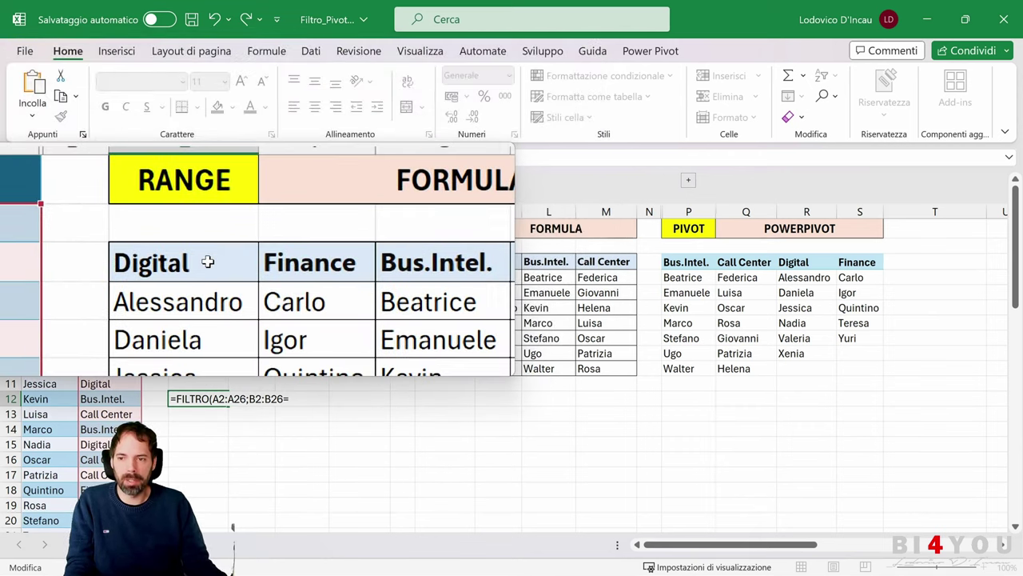
{"action": "left_click", "coordinate": [207, 262]}
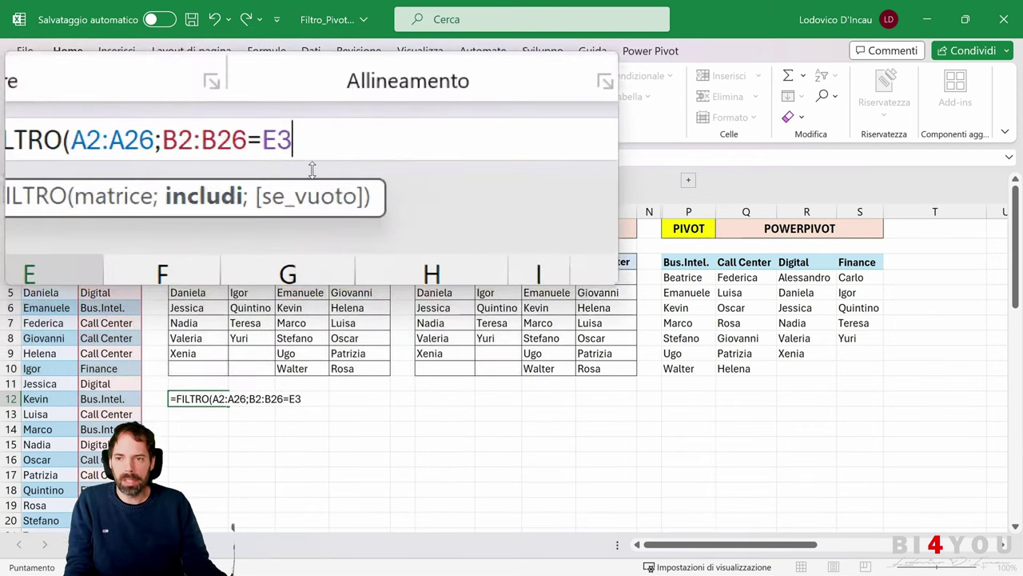
{"action": "type", "text": ")"}
{"action": "key", "text": "Return"}
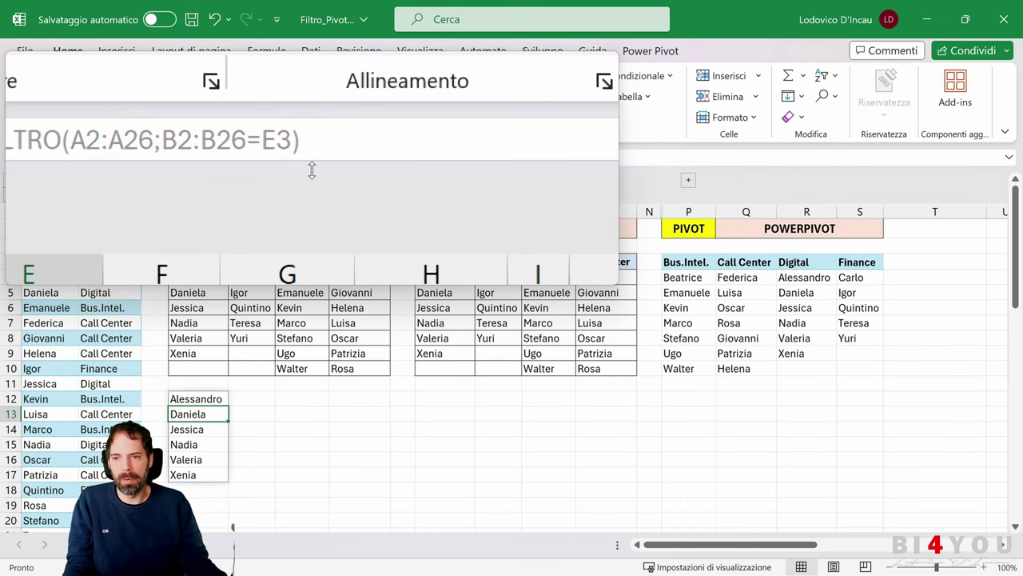
Review E12's spilled Digital list and try copying its formula across to H12.
{"action": "left_click", "coordinate": [198, 401]}
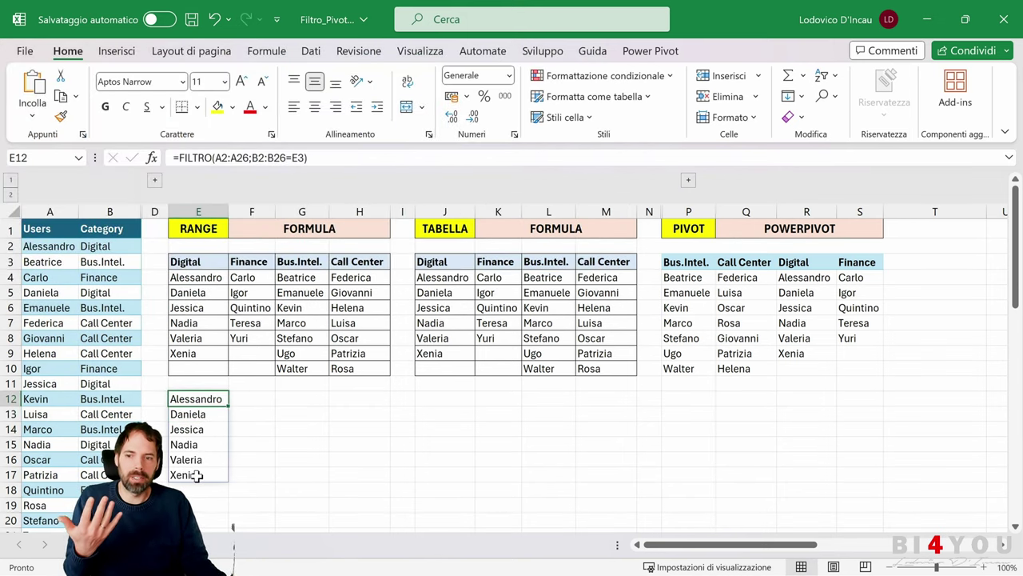
{"action": "left_click_drag", "start_coordinate": [206, 398], "coordinate": [202, 476]}
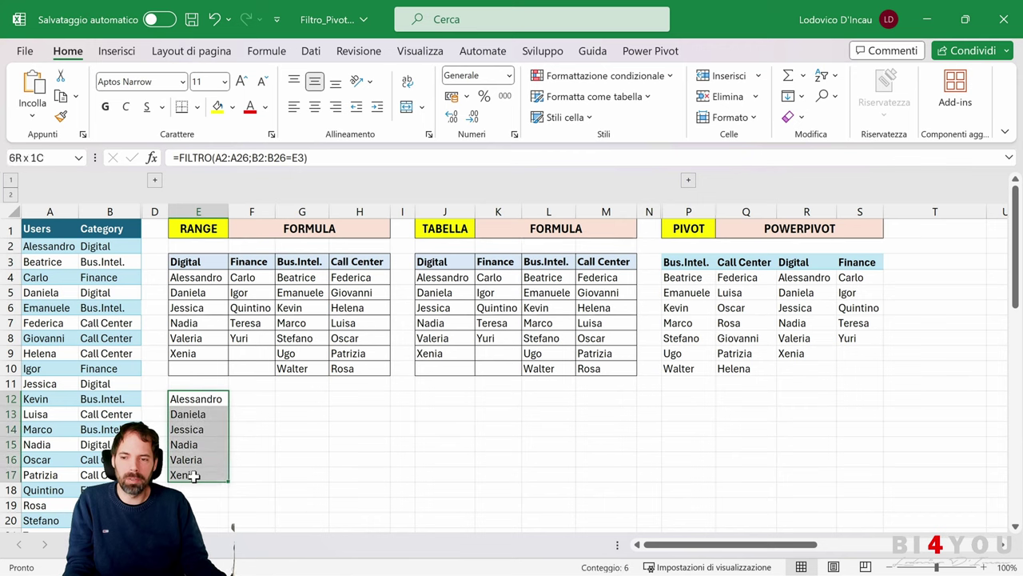
{"action": "left_click", "coordinate": [215, 405]}
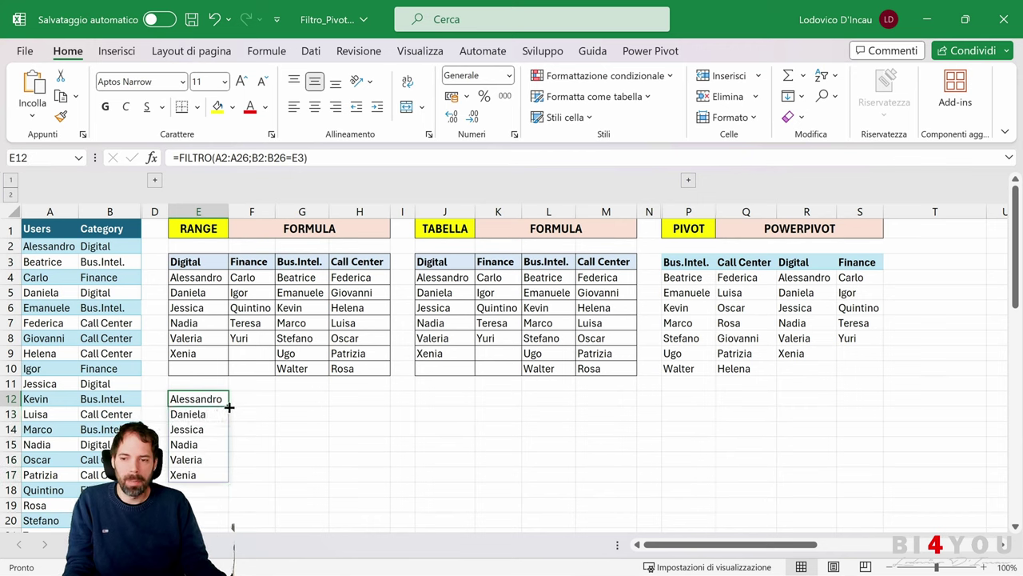
{"action": "left_click_drag", "start_coordinate": [229, 407], "coordinate": [376, 400]}
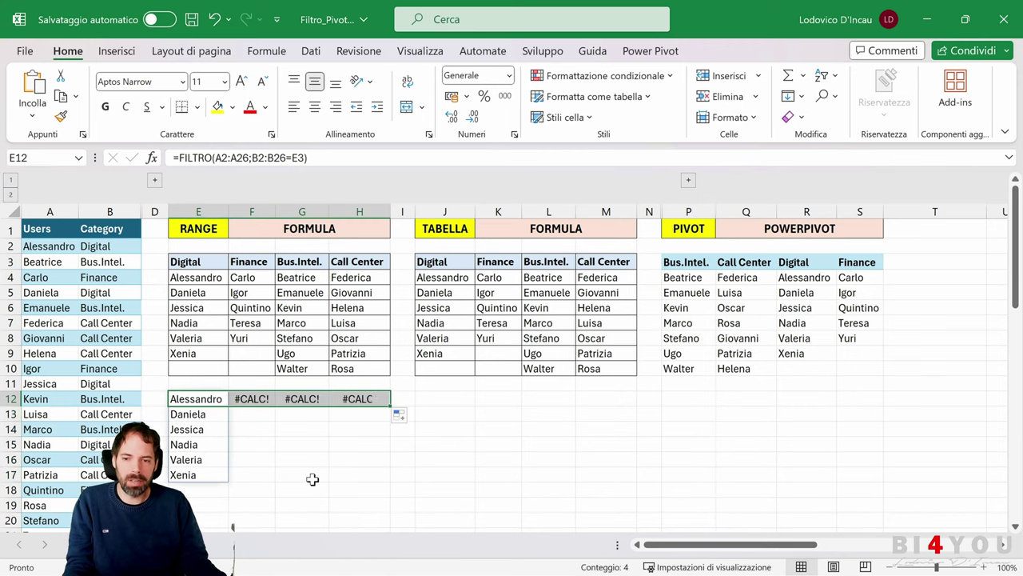
{"action": "left_click", "coordinate": [207, 399]}
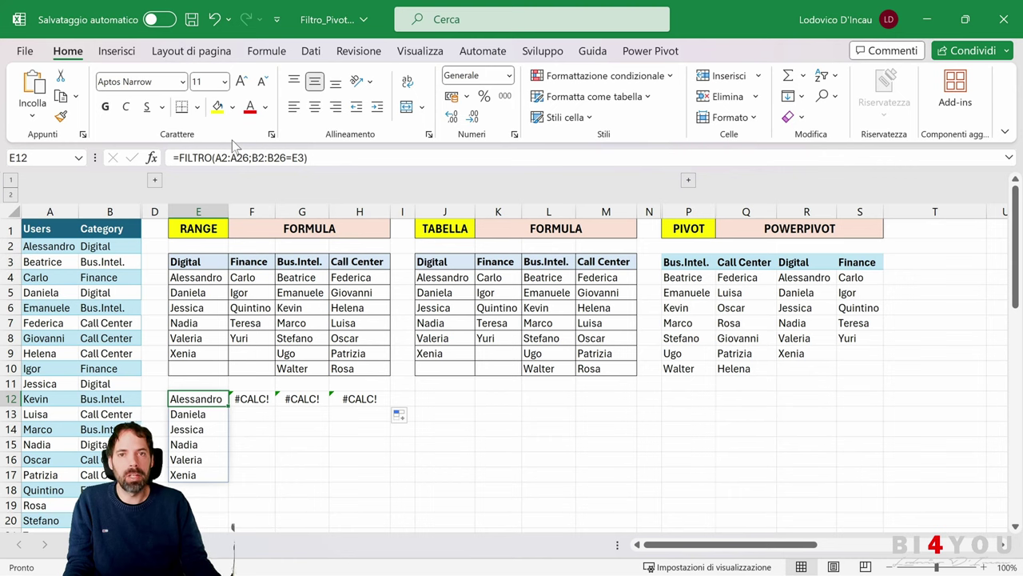
Make the A2:A26 and B2:B26 references in E12's FILTRO formula absolute with F4.
{"action": "left_click", "coordinate": [249, 158]}
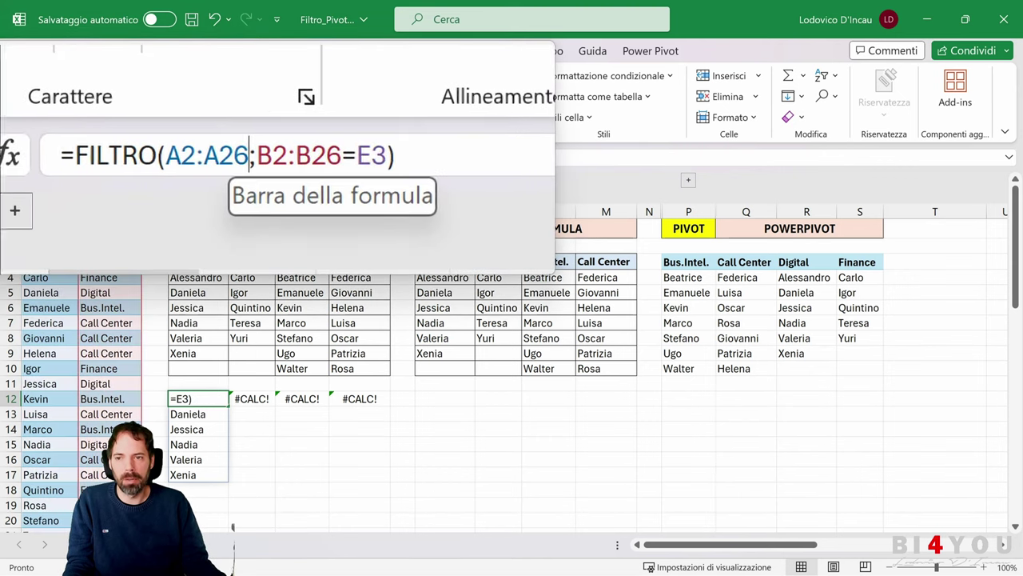
{"action": "key", "text": "shift+Left"}
{"action": "key", "text": "shift+Left"}
{"action": "key", "text": "shift+Left"}
{"action": "key", "text": "shift+Left"}
{"action": "key", "text": "shift+Left"}
{"action": "key", "text": "shift+Left"}
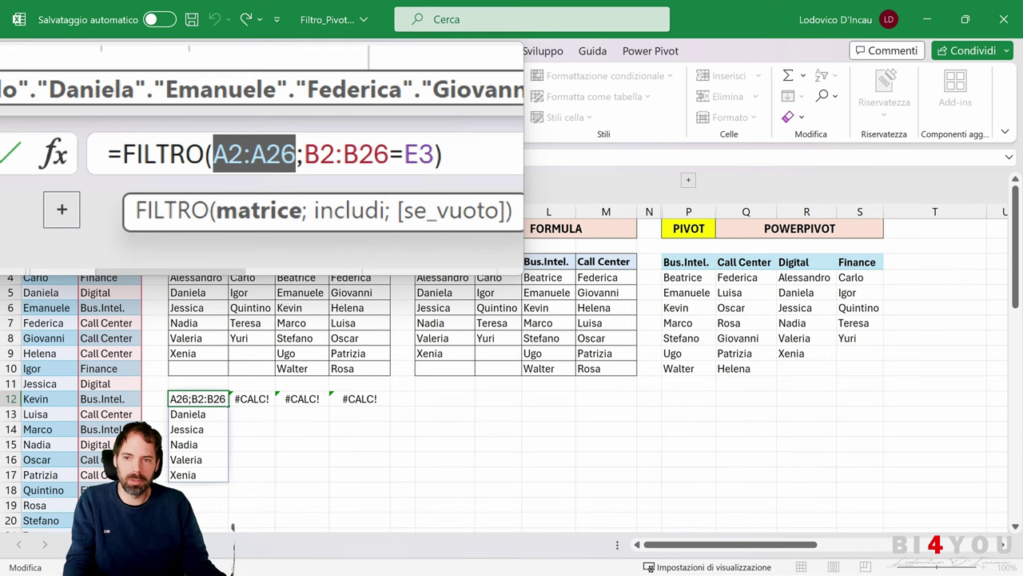
{"action": "key", "text": "F4"}
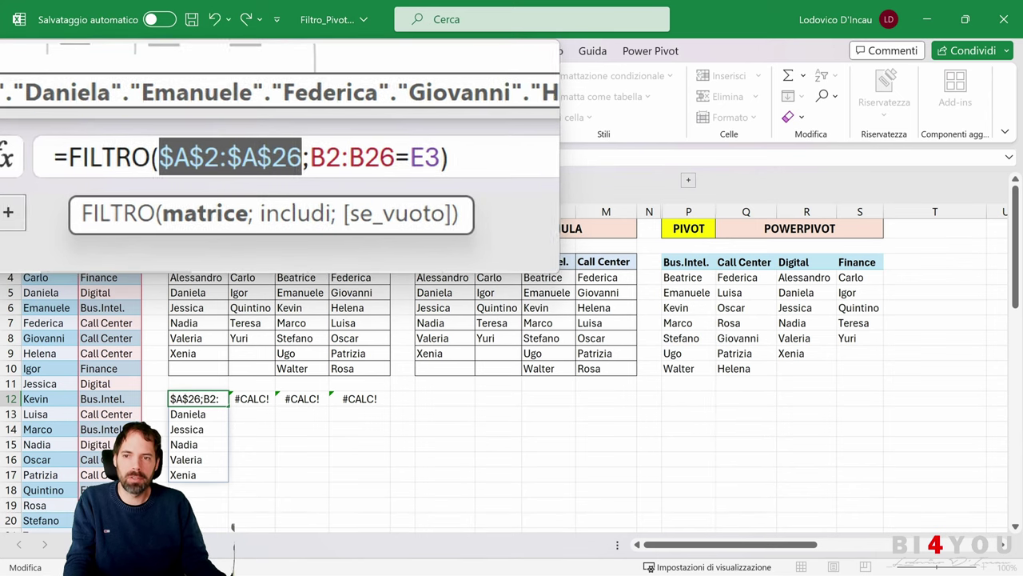
{"action": "key", "text": "Right"}
{"action": "key", "text": "Right"}
{"action": "key", "text": "Right"}
{"action": "key", "text": "Right"}
{"action": "key", "text": "Right"}
{"action": "key", "text": "Right"}
{"action": "key", "text": "Right"}
{"action": "key", "text": "shift+Left"}
{"action": "key", "text": "shift+Left"}
{"action": "key", "text": "shift+Left"}
{"action": "key", "text": "shift+Left"}
{"action": "key", "text": "shift+Left"}
{"action": "key", "text": "shift+Left"}
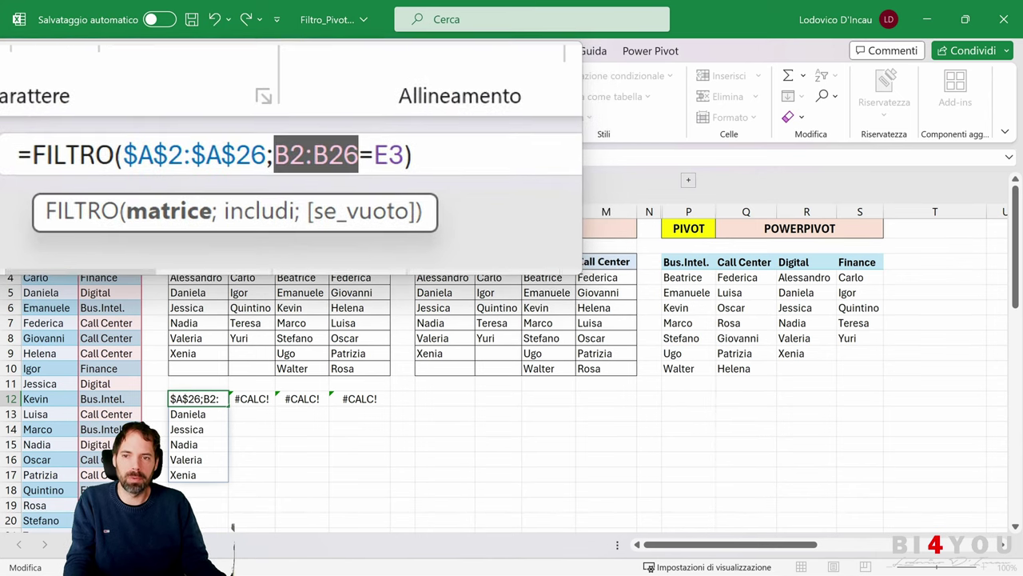
{"action": "key", "text": "F4"}
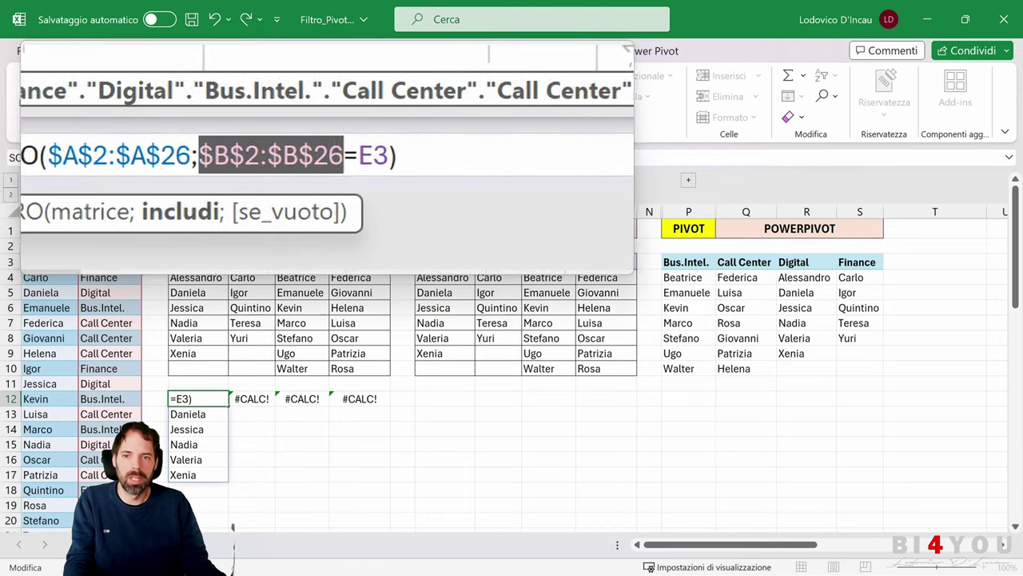
{"action": "key", "text": "Right"}
{"action": "key", "text": "Right"}
{"action": "key", "text": "shift+Right"}
{"action": "key", "text": "shift+Right"}
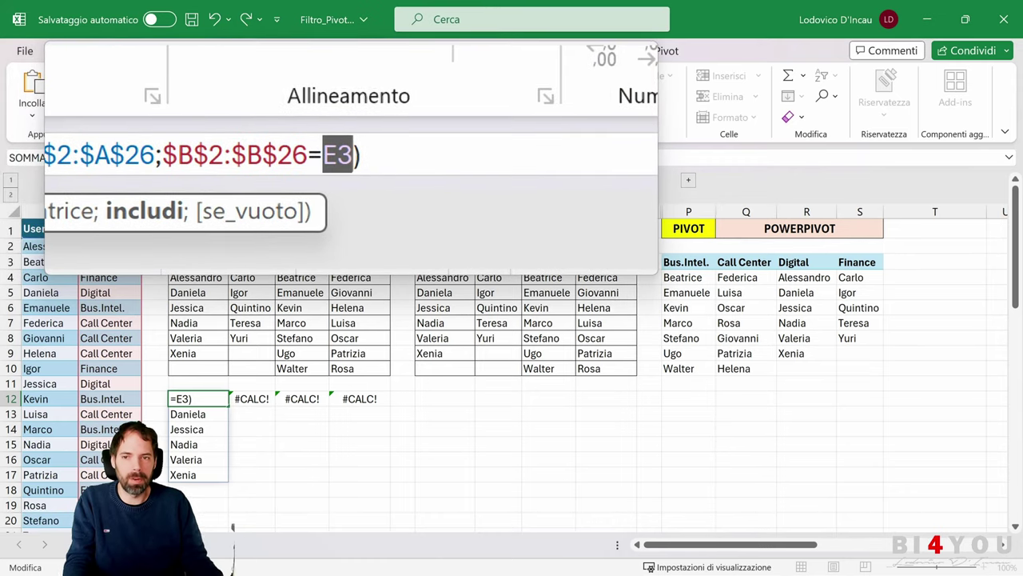
{"action": "key", "text": "Return"}
Fill the fixed formula from E12 to H12 and check F12's references and the J4 formula.
{"action": "left_click", "coordinate": [201, 264]}
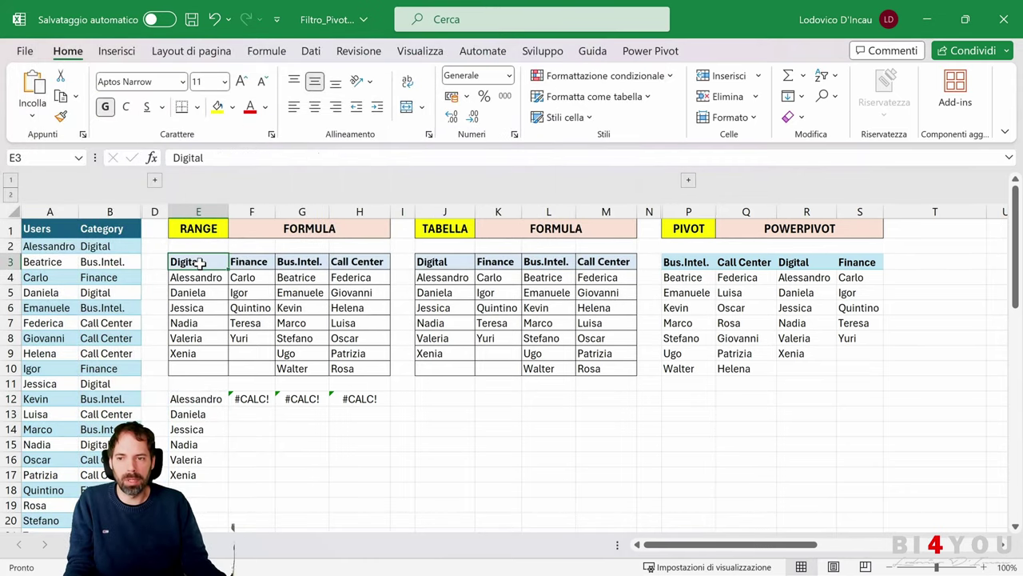
{"action": "left_click", "coordinate": [187, 403]}
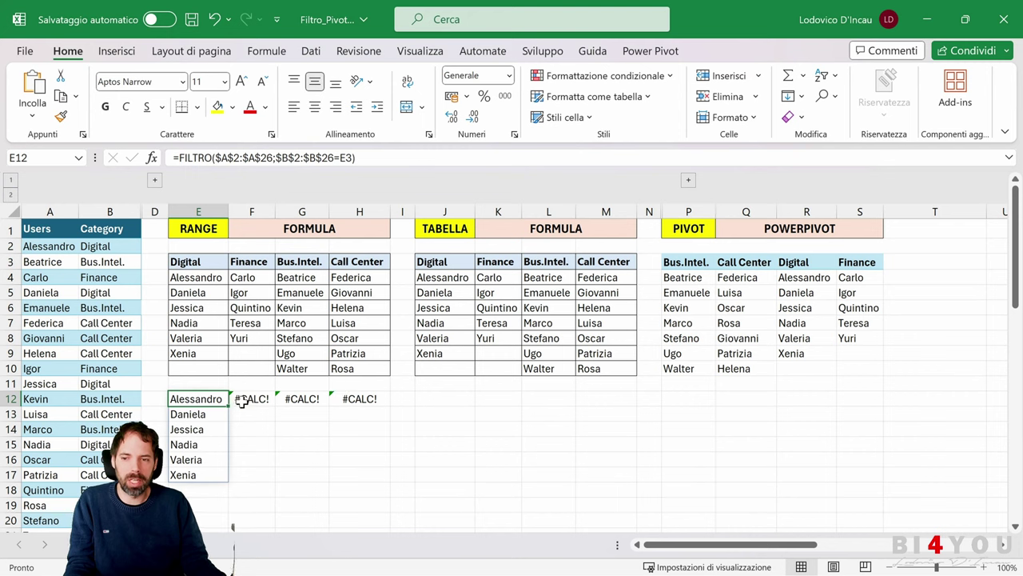
{"action": "left_click_drag", "start_coordinate": [228, 407], "coordinate": [358, 403]}
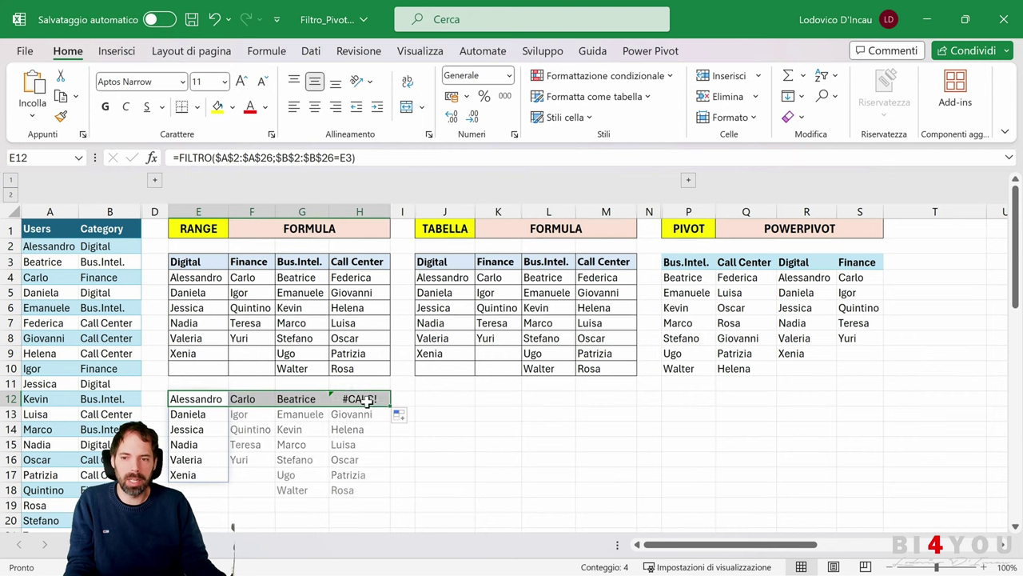
{"action": "left_click", "coordinate": [262, 400]}
{"action": "double_click", "coordinate": [262, 399]}
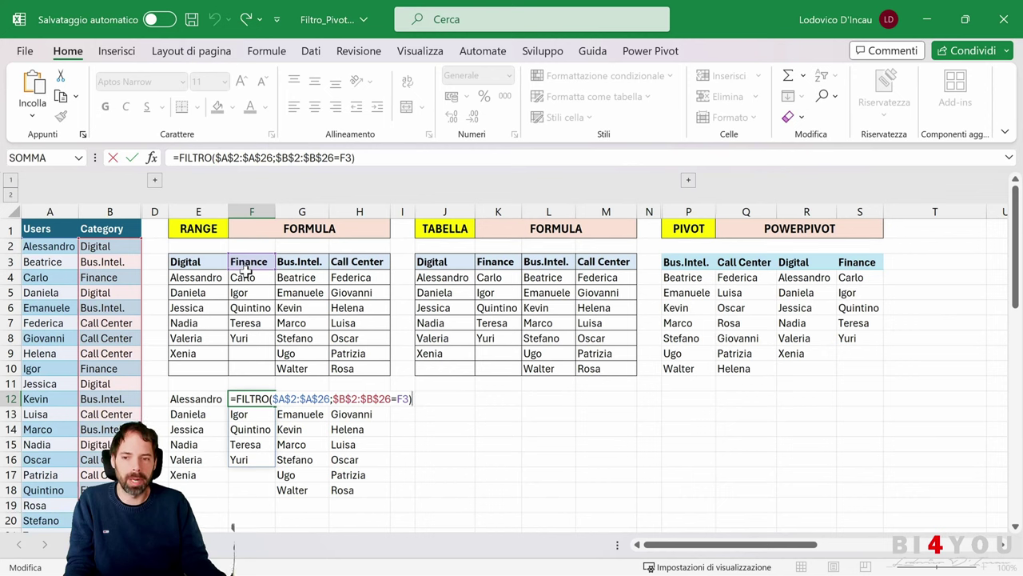
{"action": "key", "text": "Escape"}
{"action": "left_click", "coordinate": [192, 398]}
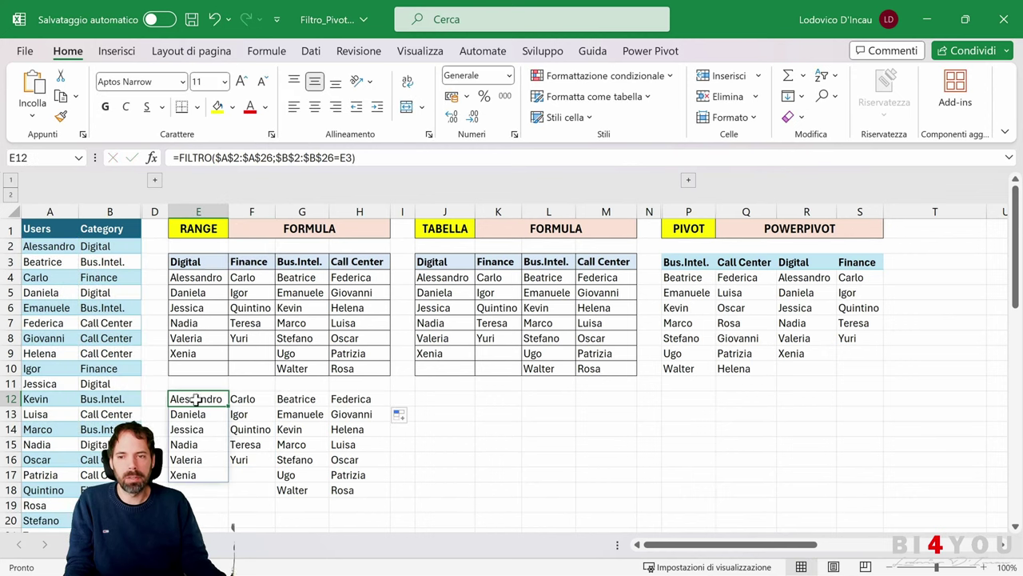
{"action": "left_click", "coordinate": [440, 278]}
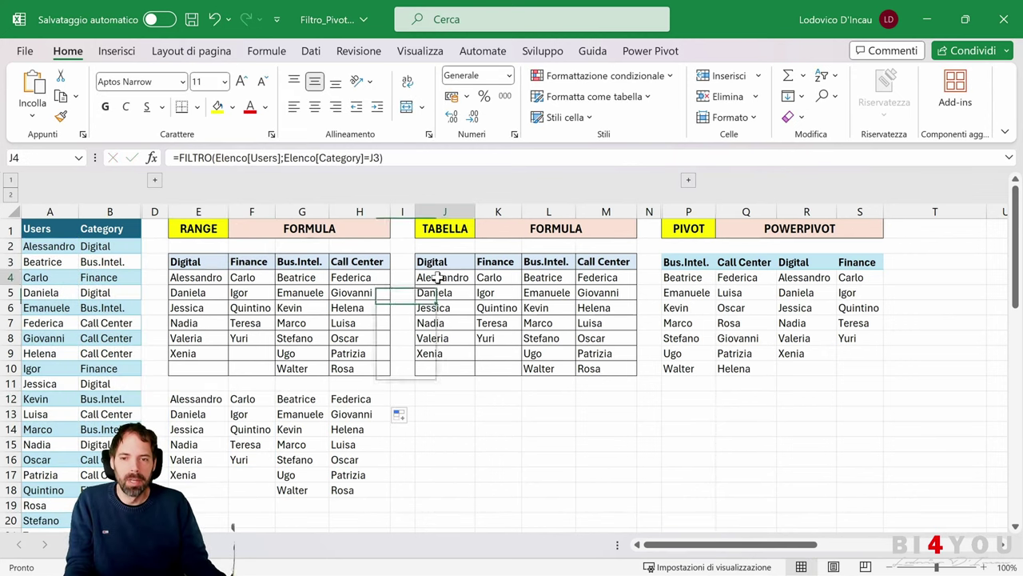
{"action": "left_click", "coordinate": [32, 228]}
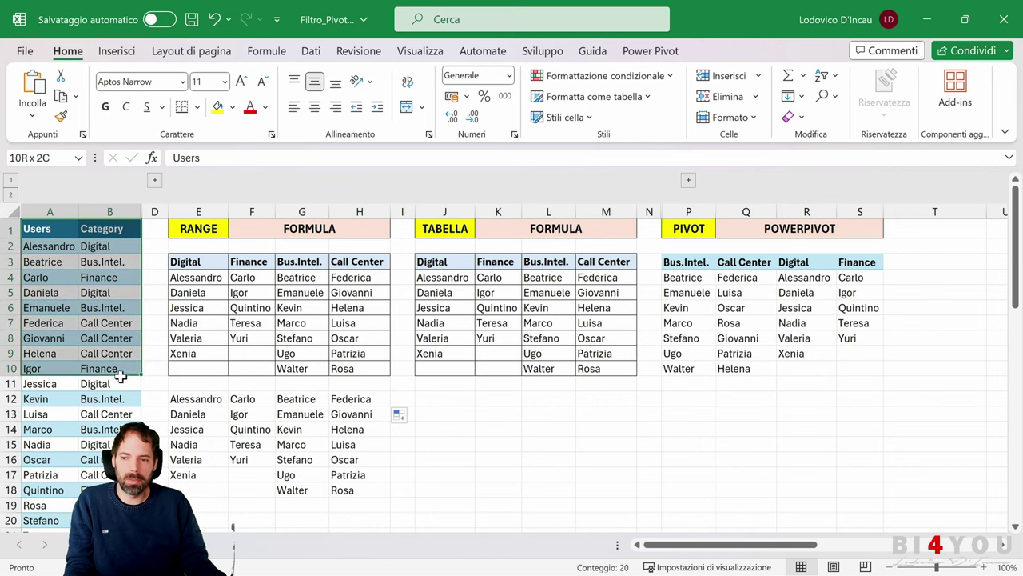
Confirm the user list is the table Elenco, then delete the trial filter results in E12:H17.
{"action": "left_click", "coordinate": [72, 310]}
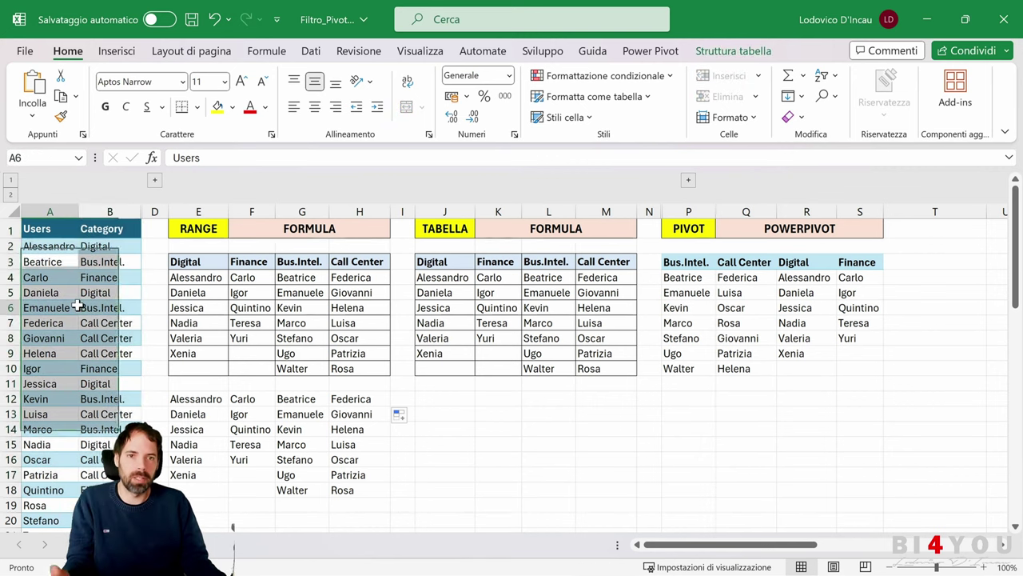
{"action": "left_click_drag", "start_coordinate": [60, 235], "coordinate": [120, 384]}
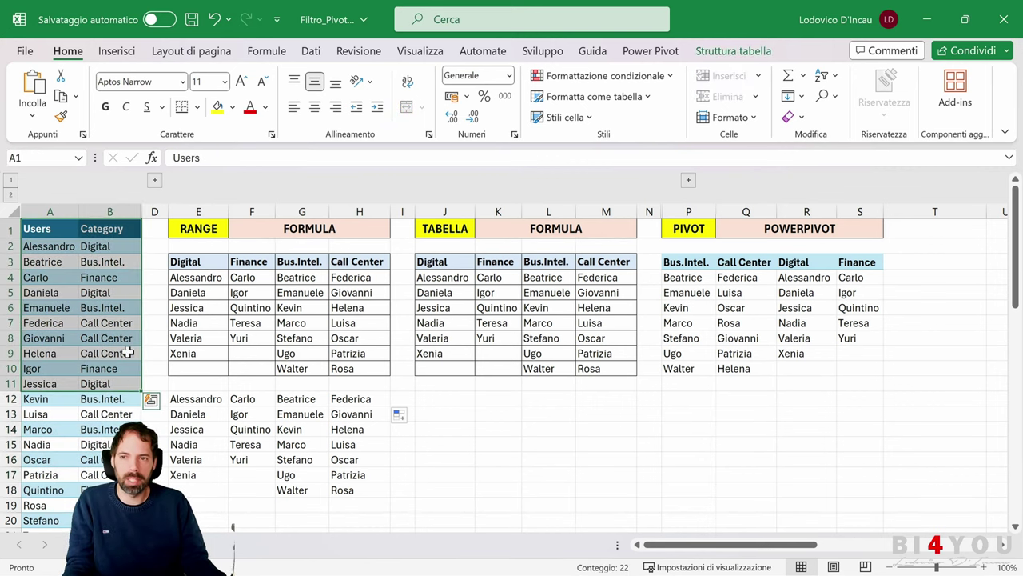
{"action": "left_click", "coordinate": [116, 50]}
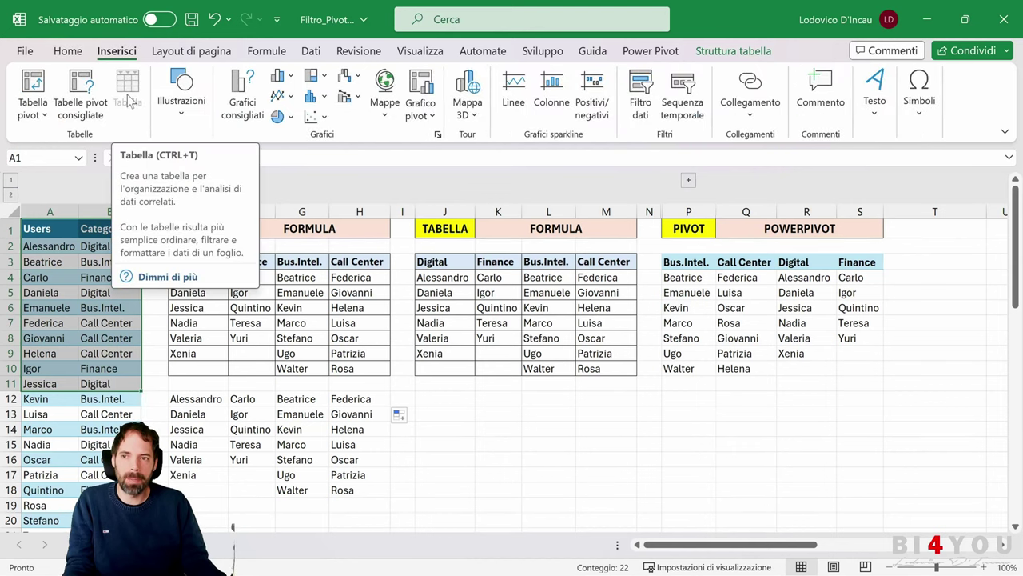
{"action": "left_click", "coordinate": [747, 51]}
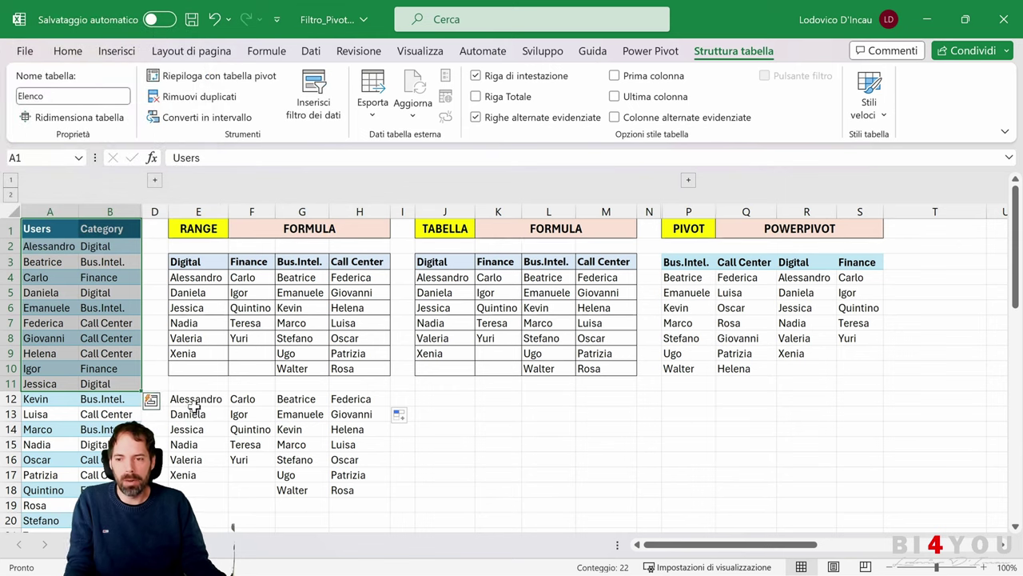
{"action": "left_click_drag", "start_coordinate": [191, 398], "coordinate": [362, 486]}
{"action": "key", "text": "Delete"}
Complete =FILTRO(Elenco[Users];Elenco[Category]=J3) in J4 to spill the Digital users from the Elenco table.
{"action": "left_click", "coordinate": [493, 429]}
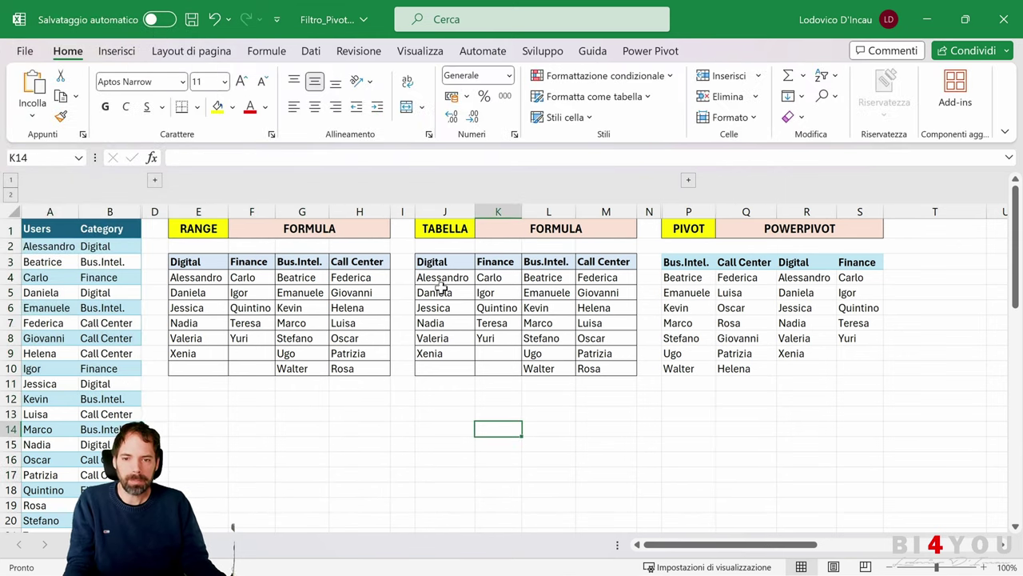
{"action": "left_click", "coordinate": [442, 280]}
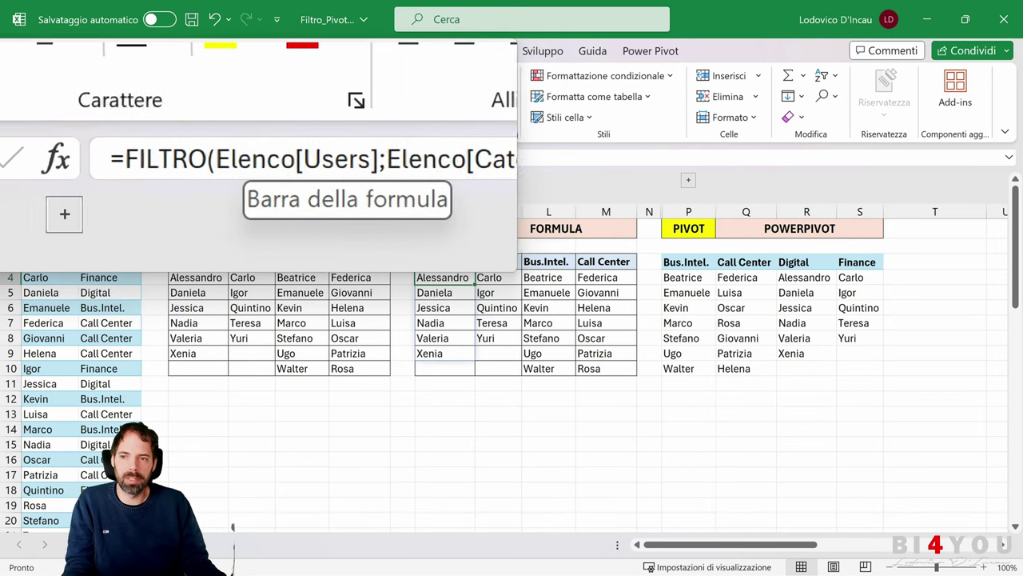
{"action": "key", "text": "F2"}
{"action": "key", "text": "ctrl+shift+Right"}
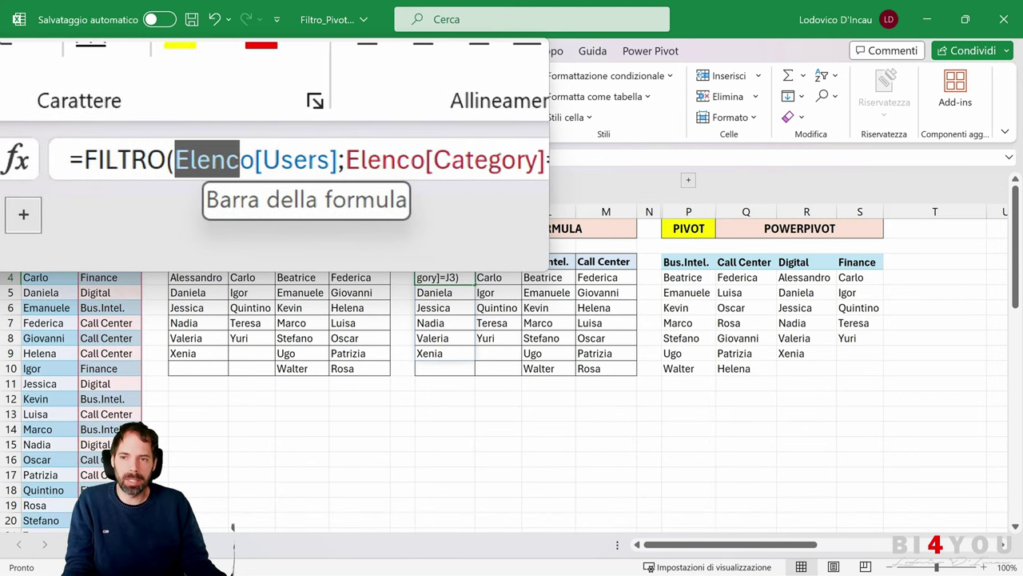
{"action": "key", "text": "Right"}
{"action": "key", "text": "Right"}
{"action": "key", "text": "shift+Right"}
{"action": "key", "text": "shift+Right"}
{"action": "key", "text": "shift+Right"}
{"action": "key", "text": "shift+Right"}
{"action": "key", "text": "shift+Right"}
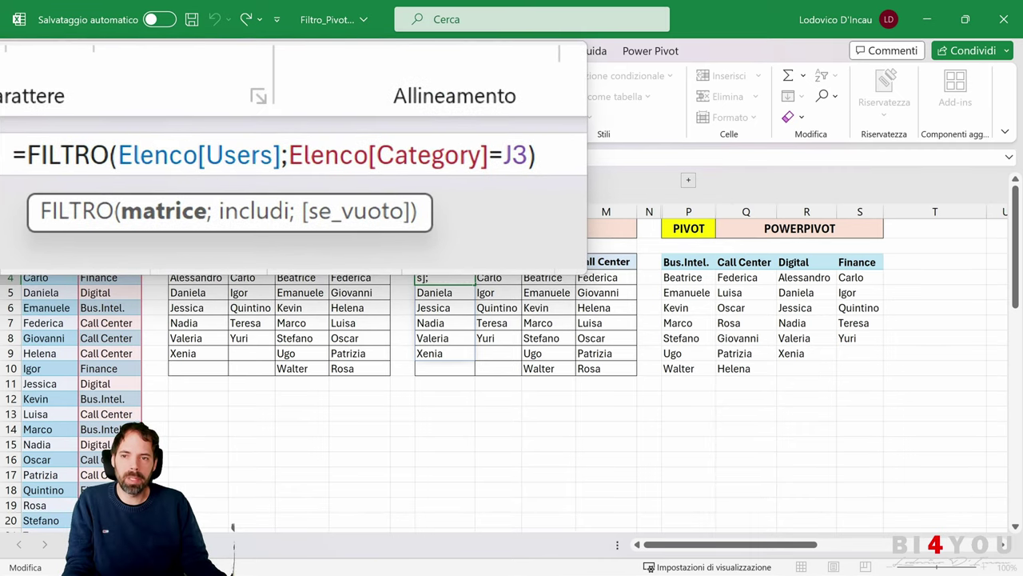
{"action": "key", "text": "shift+Left"}
{"action": "key", "text": "shift+Left"}
{"action": "key", "text": "shift+Left"}
{"action": "key", "text": "shift+Left"}
{"action": "key", "text": "shift+Left"}
{"action": "key", "text": "shift+Left"}
{"action": "key", "text": "shift+Left"}
{"action": "key", "text": "shift+Left"}
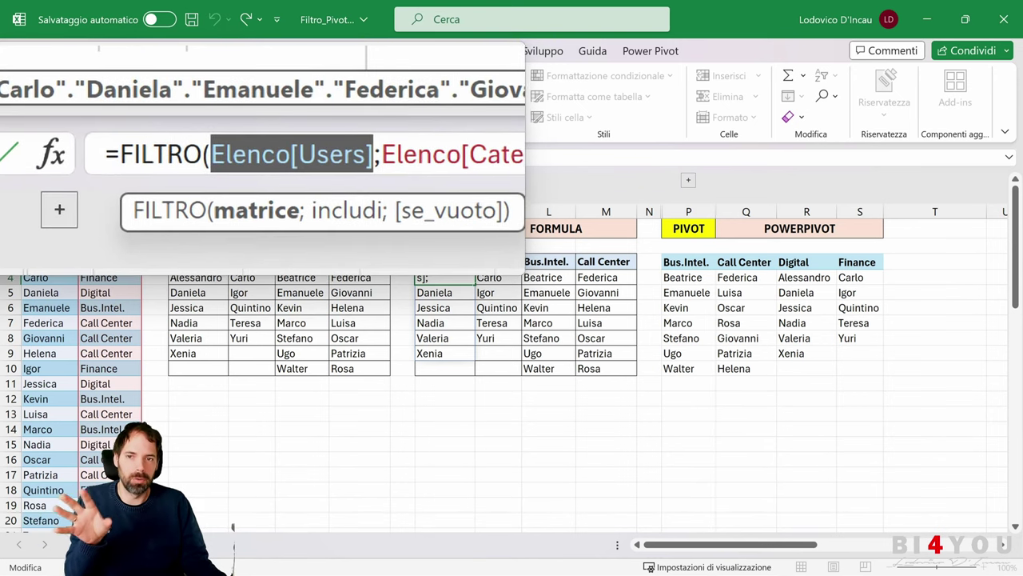
{"action": "key", "text": "Right"}
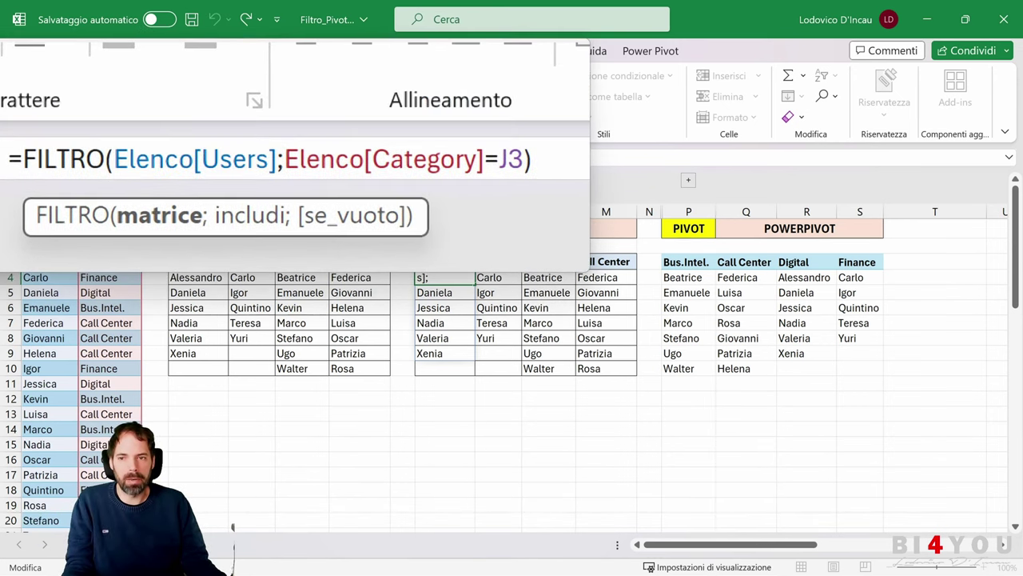
{"action": "key", "text": "ctrl+shift+Right"}
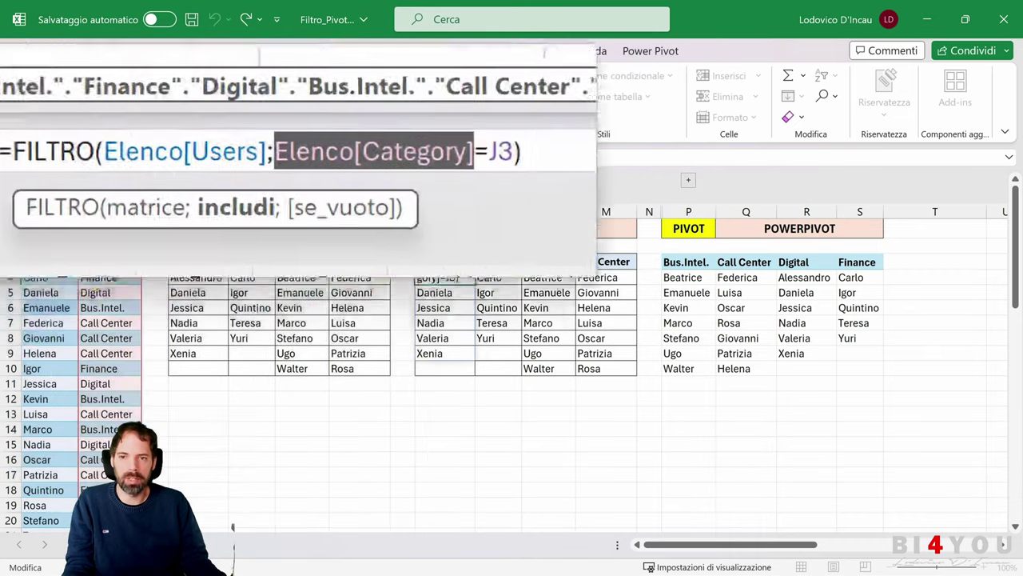
{"action": "key", "text": "Right"}
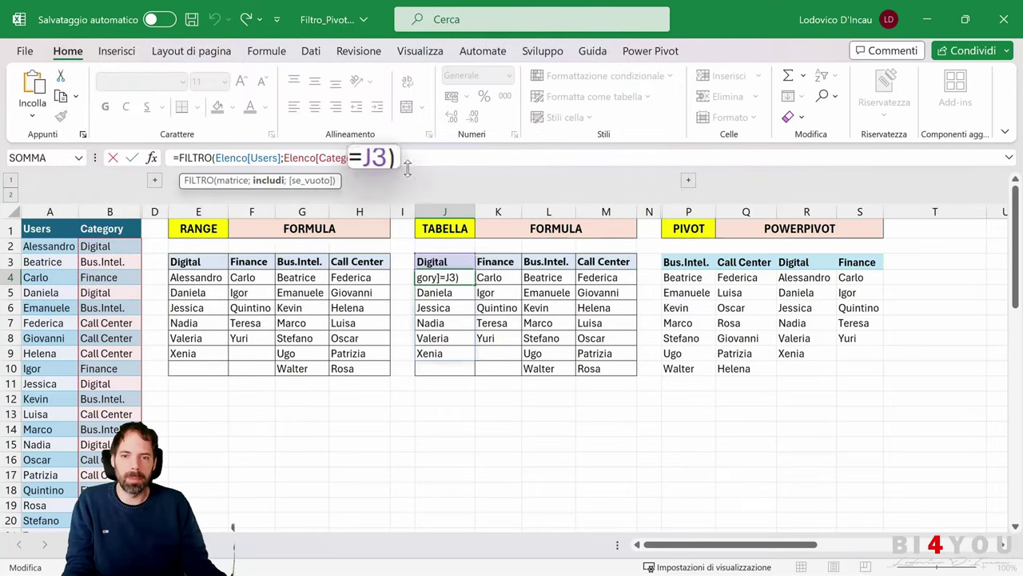
{"action": "key", "text": "ctrl+Return"}
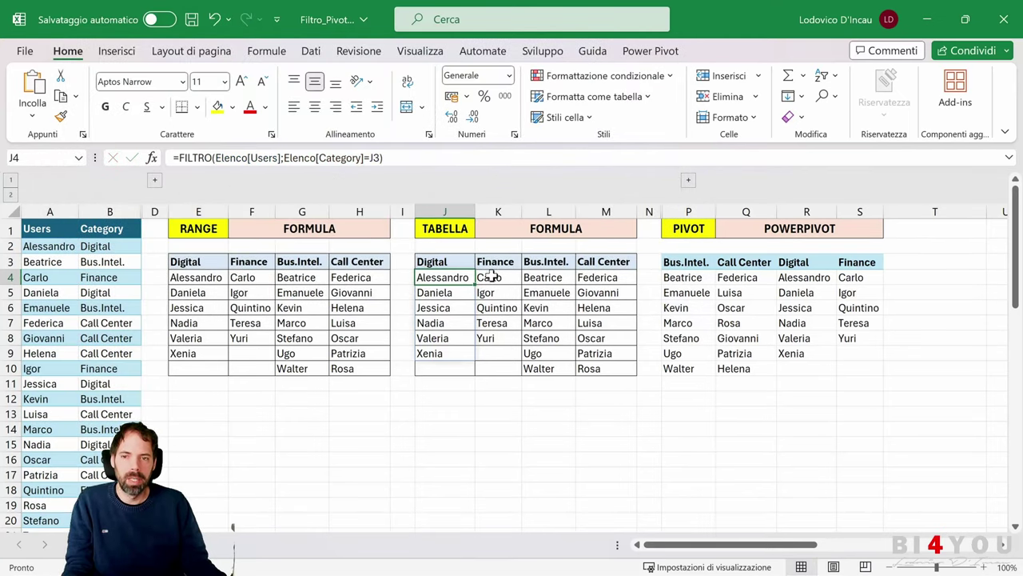
{"action": "left_click", "coordinate": [493, 275]}
{"action": "left_click", "coordinate": [543, 277]}
{"action": "left_click", "coordinate": [603, 277]}
{"action": "left_click", "coordinate": [539, 277]}
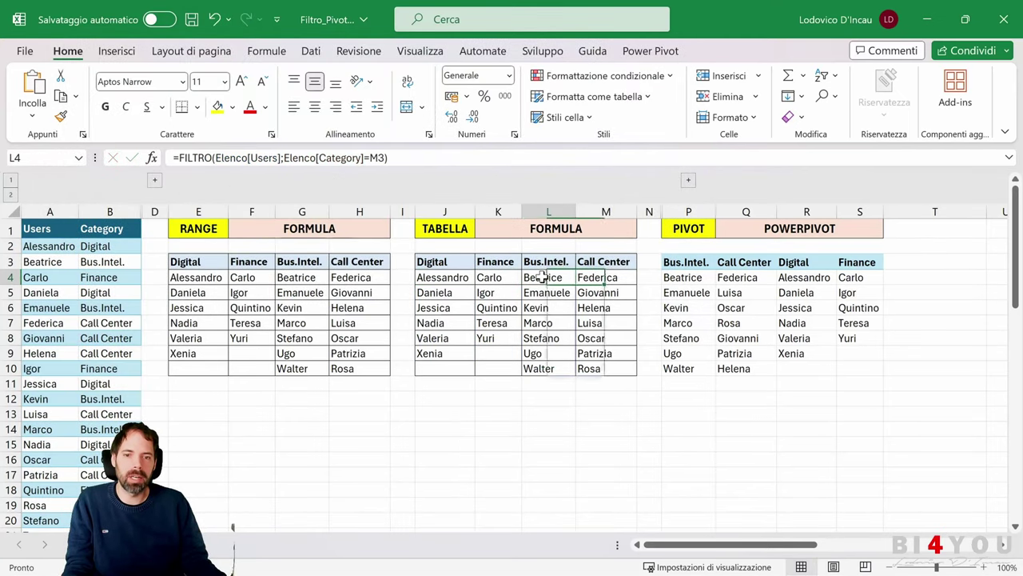
{"action": "left_click", "coordinate": [486, 278]}
{"action": "left_click", "coordinate": [460, 277]}
{"action": "left_click", "coordinate": [508, 277]}
{"action": "left_click", "coordinate": [552, 278]}
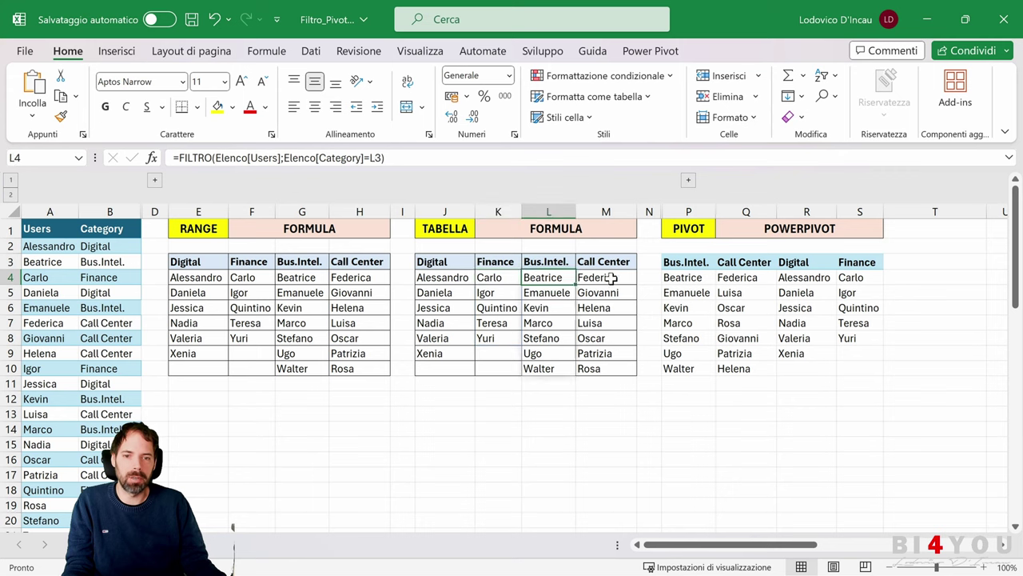
{"action": "left_click", "coordinate": [611, 277]}
{"action": "left_click", "coordinate": [553, 278]}
{"action": "left_click", "coordinate": [492, 277]}
{"action": "left_click", "coordinate": [444, 277]}
{"action": "left_click", "coordinate": [502, 277]}
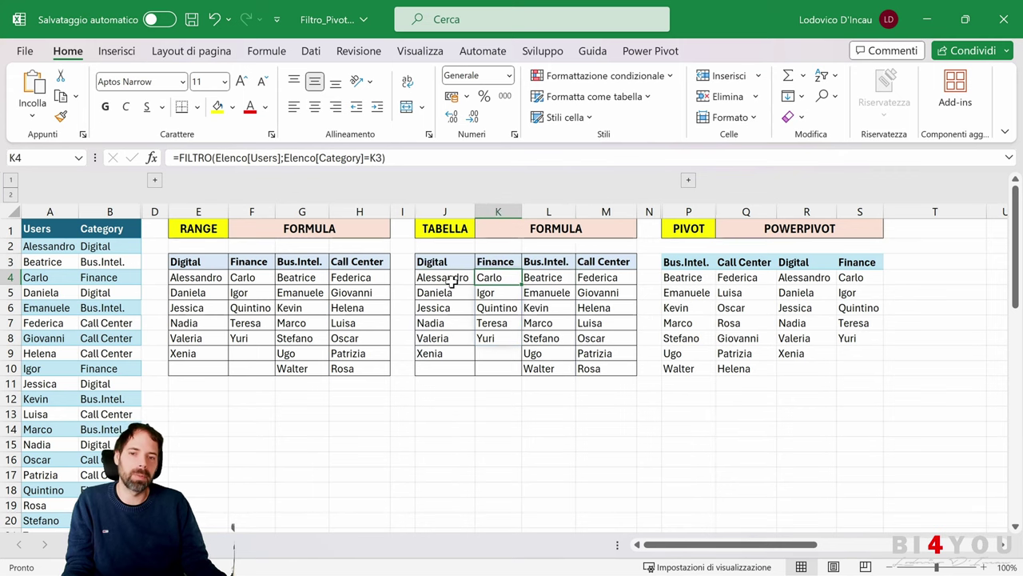
{"action": "left_click", "coordinate": [451, 276]}
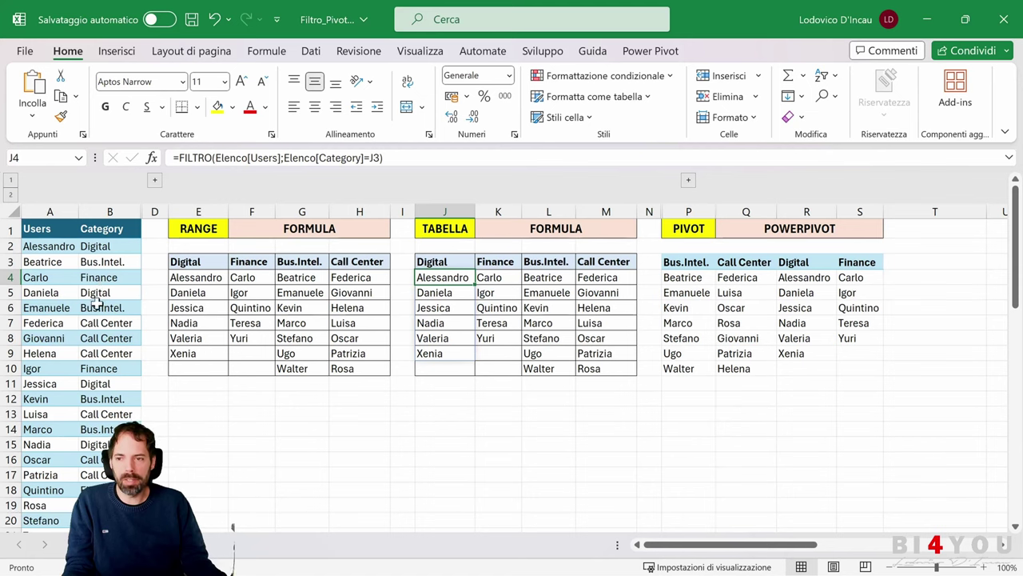
Add a new user with category Digital in the empty row below the user list.
{"action": "scroll", "coordinate": [103, 291], "scroll_direction": "down", "scroll_amount": 6}
{"action": "left_click", "coordinate": [50, 353]}
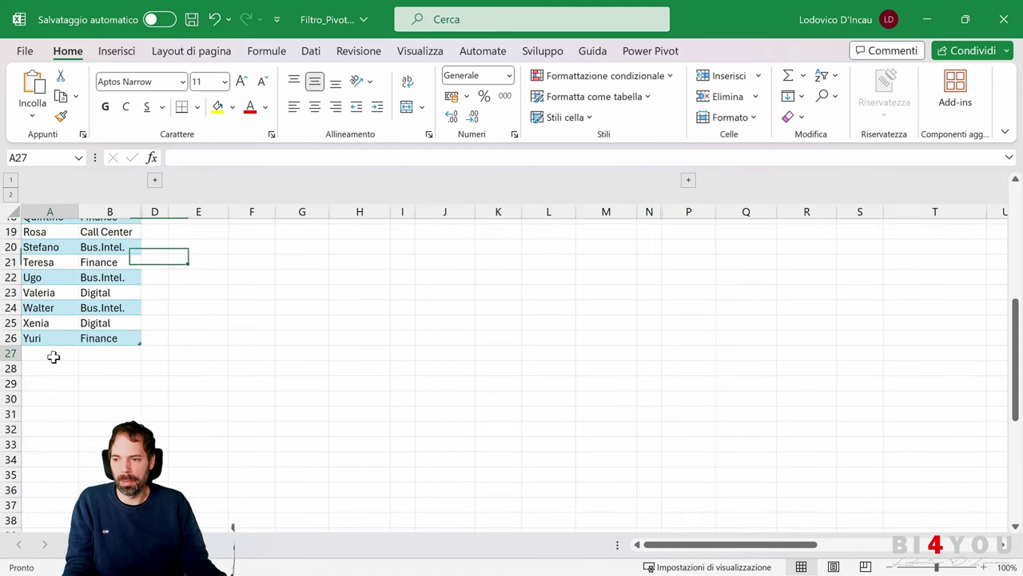
{"action": "type", "text": "Luisa"}
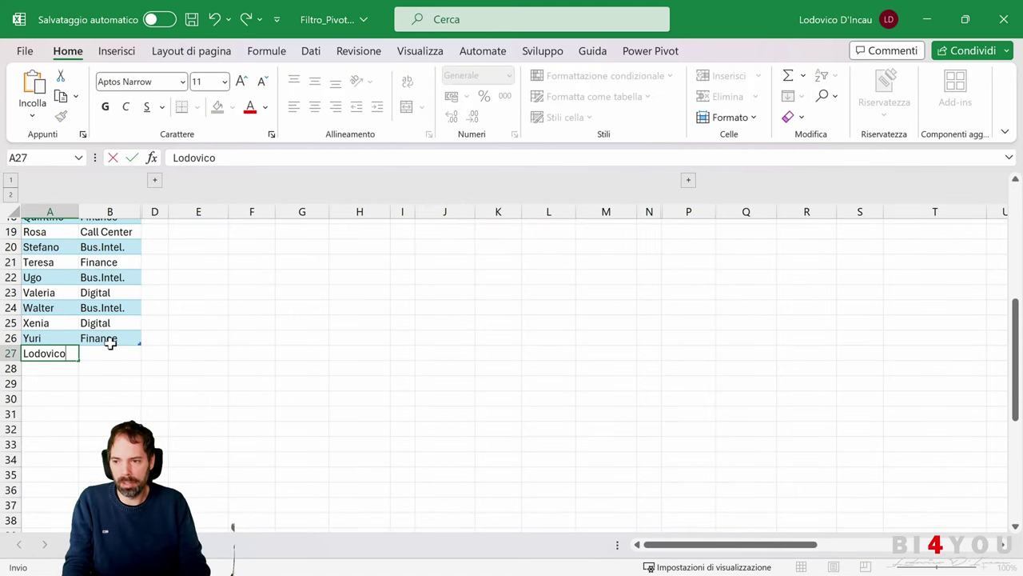
{"action": "key", "text": "Tab"}
{"action": "type", "text": "D"}
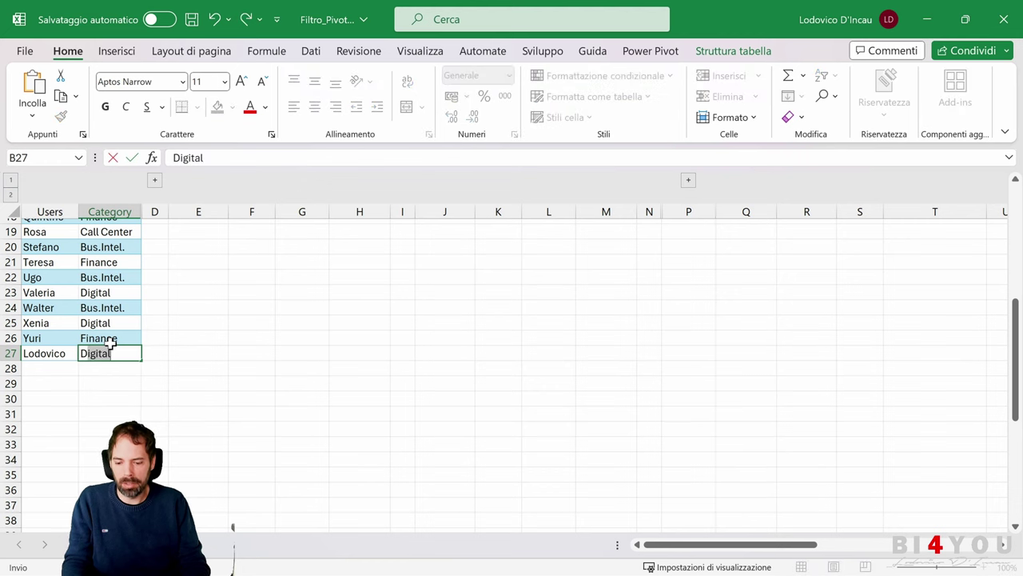
{"action": "key", "text": "Return"}
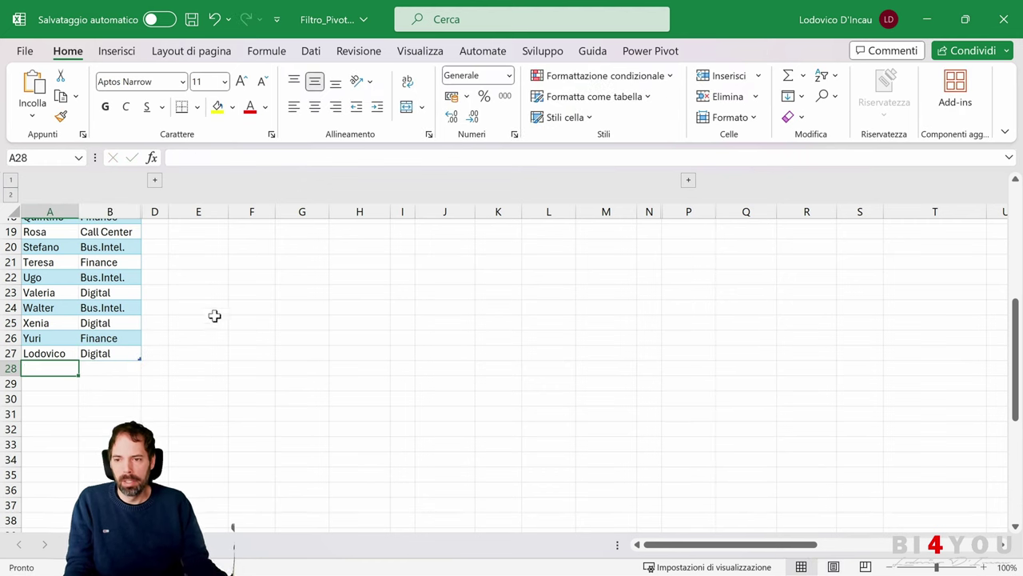
Check that the RANGE and TABELLA Digital lists both include the new user, then select the Users table.
{"action": "scroll", "coordinate": [338, 304], "scroll_direction": "up", "scroll_amount": 6}
{"action": "left_click", "coordinate": [197, 370]}
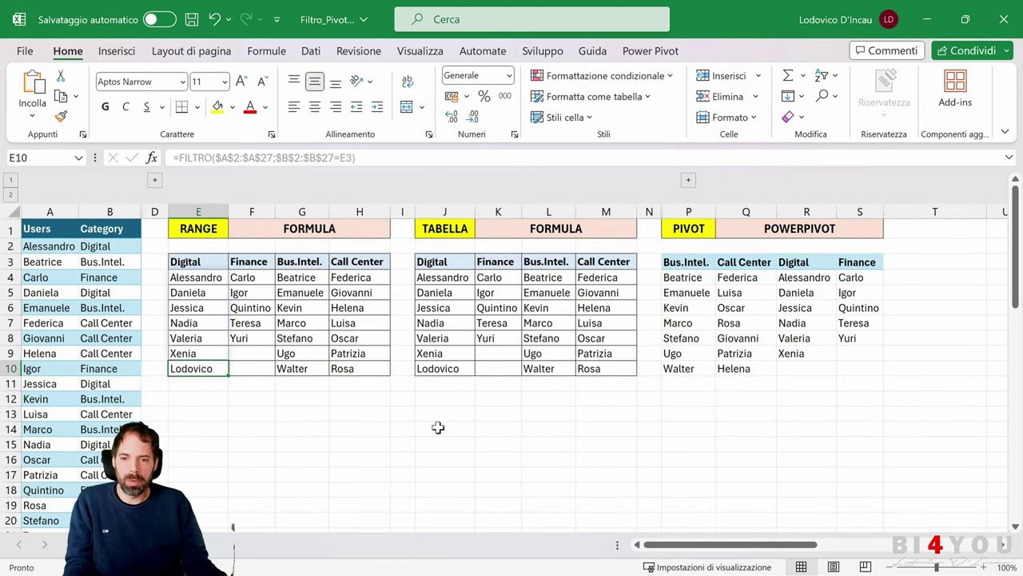
{"action": "left_click", "coordinate": [446, 370]}
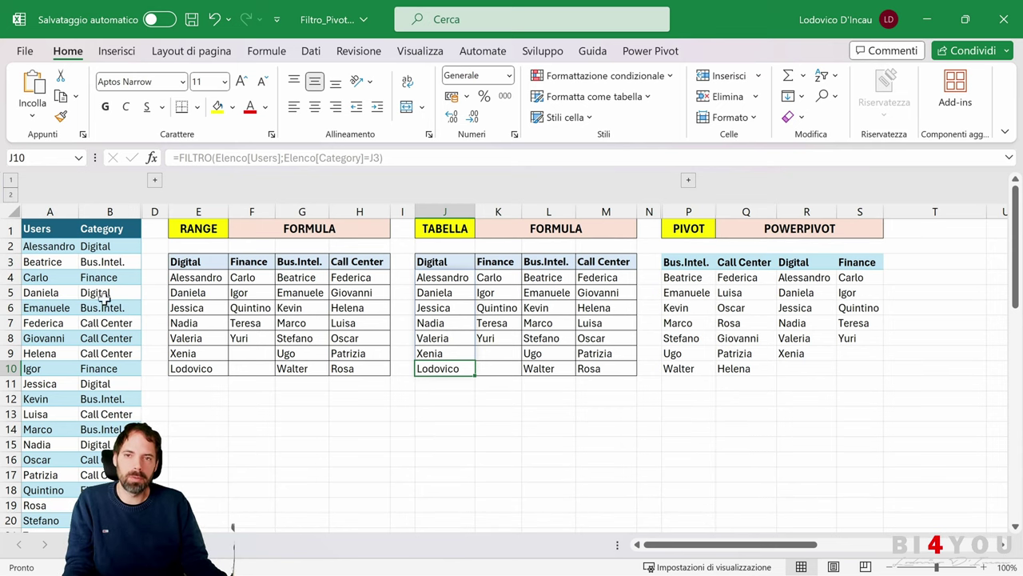
{"action": "left_click", "coordinate": [110, 246]}
{"action": "left_click_drag", "start_coordinate": [50, 229], "coordinate": [97, 460]}
{"action": "left_click", "coordinate": [117, 51]}
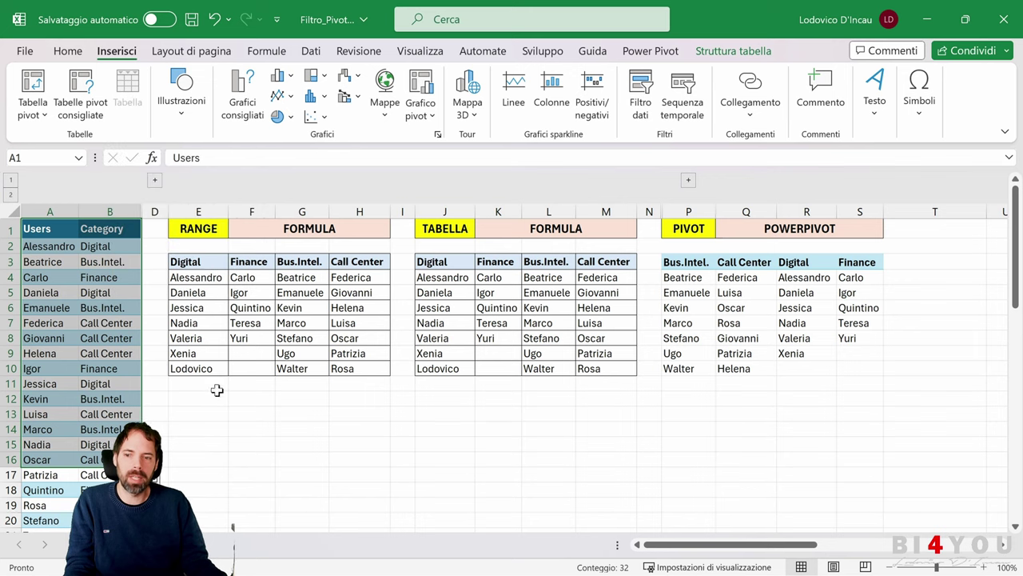
Undo the added Digital user and confirm the RANGE block's Digital list no longer includes them.
{"action": "left_click", "coordinate": [200, 367]}
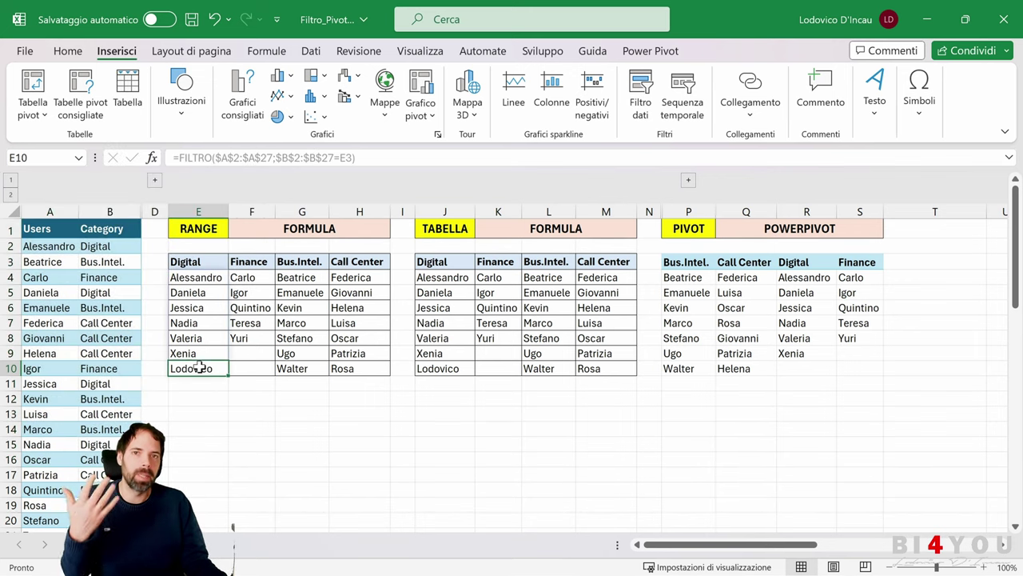
{"action": "left_click", "coordinate": [72, 338]}
{"action": "key", "text": "ctrl+Down"}
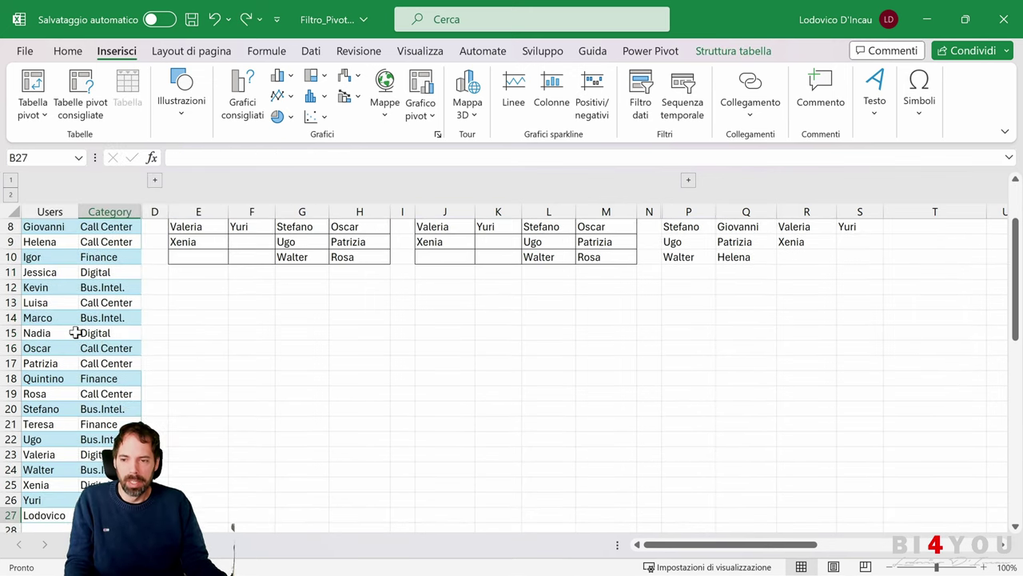
{"action": "key", "text": "Down"}
{"action": "left_click", "coordinate": [275, 330]}
{"action": "scroll", "coordinate": [278, 332], "scroll_direction": "up", "scroll_amount": 3}
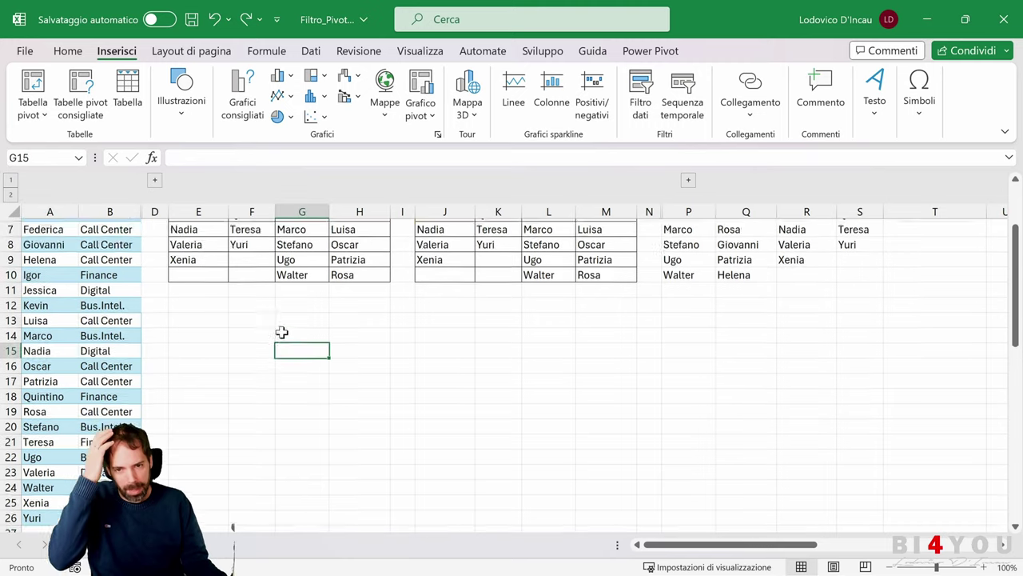
{"action": "left_click", "coordinate": [196, 257]}
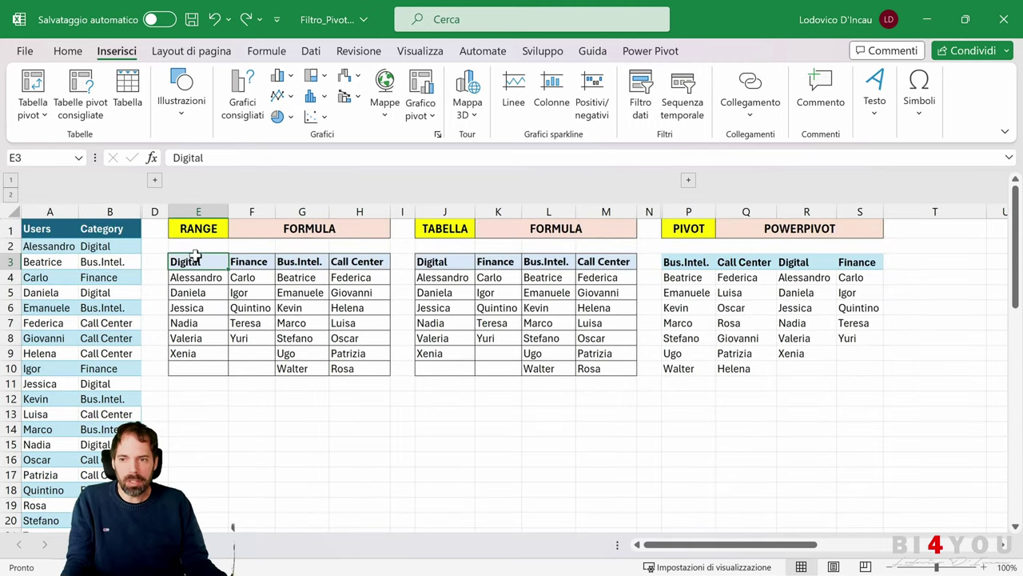
{"action": "left_click", "coordinate": [682, 267]}
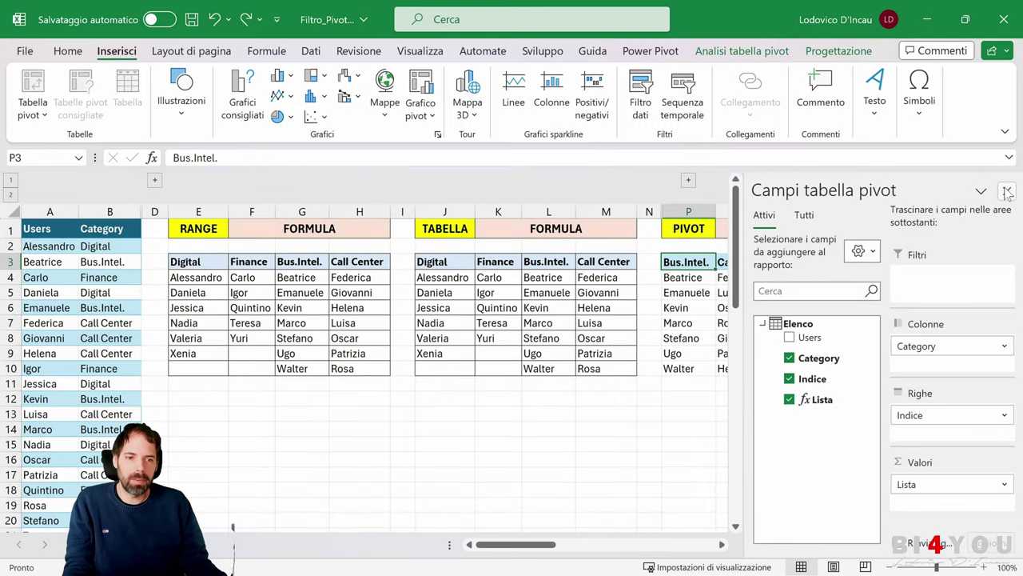
{"action": "left_click", "coordinate": [1007, 193]}
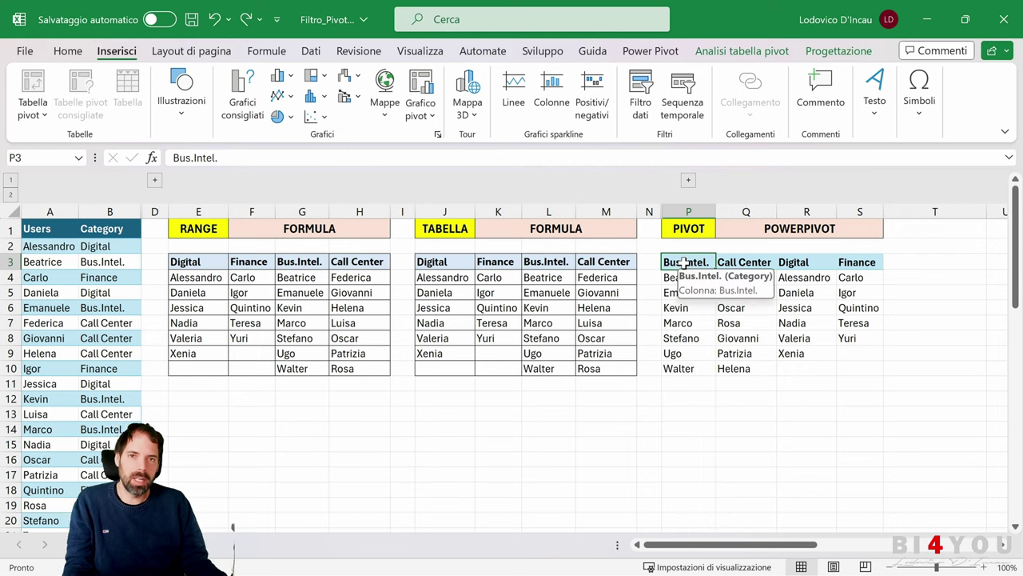
{"action": "left_click", "coordinate": [528, 265]}
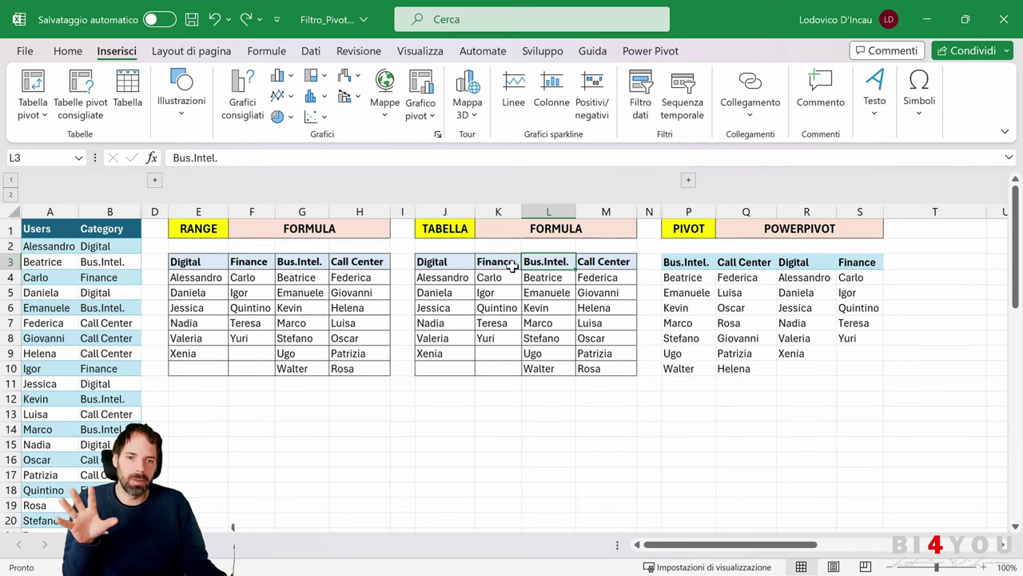
{"action": "left_click", "coordinate": [689, 181]}
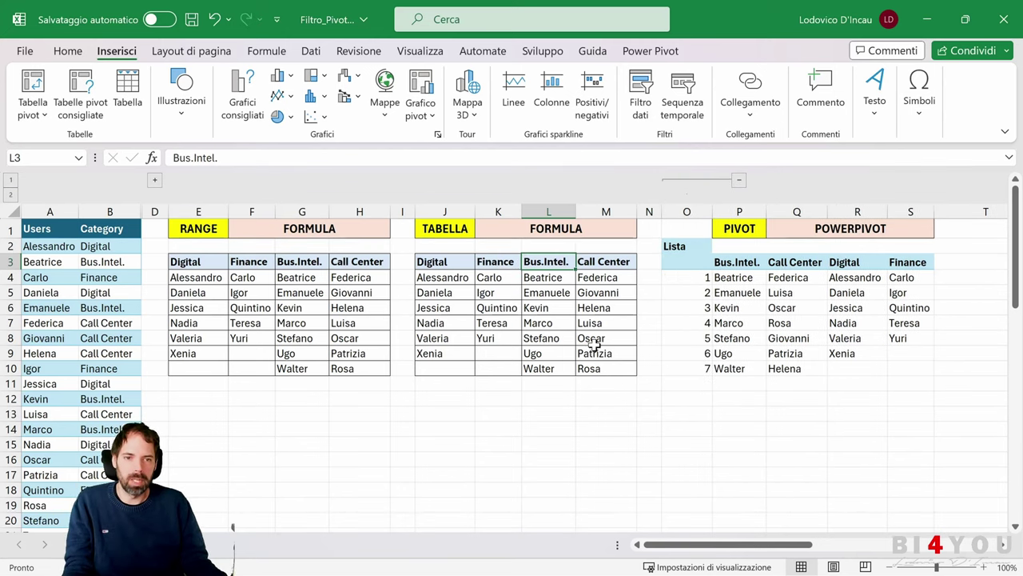
{"action": "left_click_drag", "start_coordinate": [689, 272], "coordinate": [686, 361]}
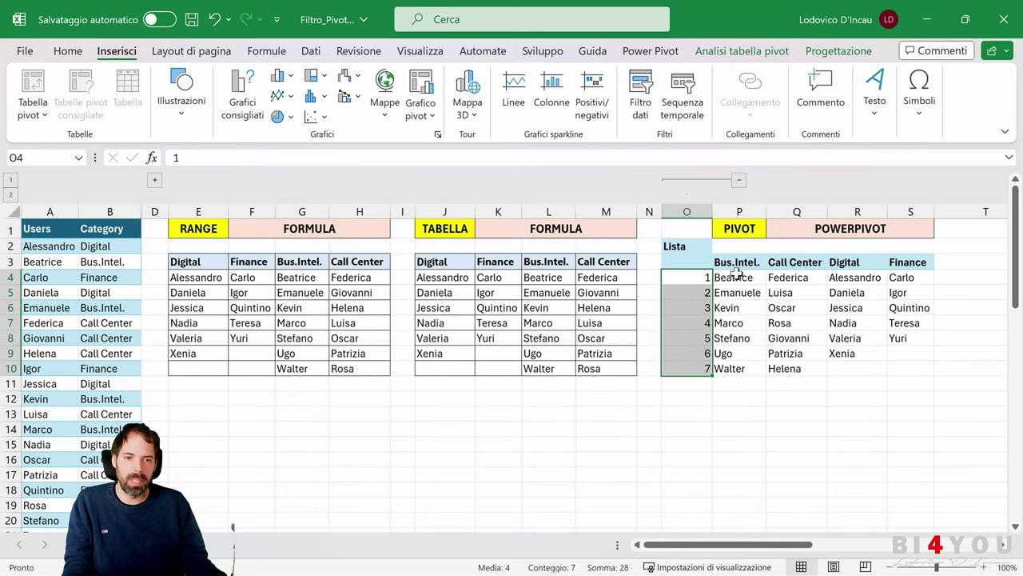
{"action": "left_click_drag", "start_coordinate": [736, 273], "coordinate": [901, 360]}
{"action": "left_click_drag", "start_coordinate": [442, 281], "coordinate": [616, 352]}
{"action": "left_click", "coordinate": [578, 400]}
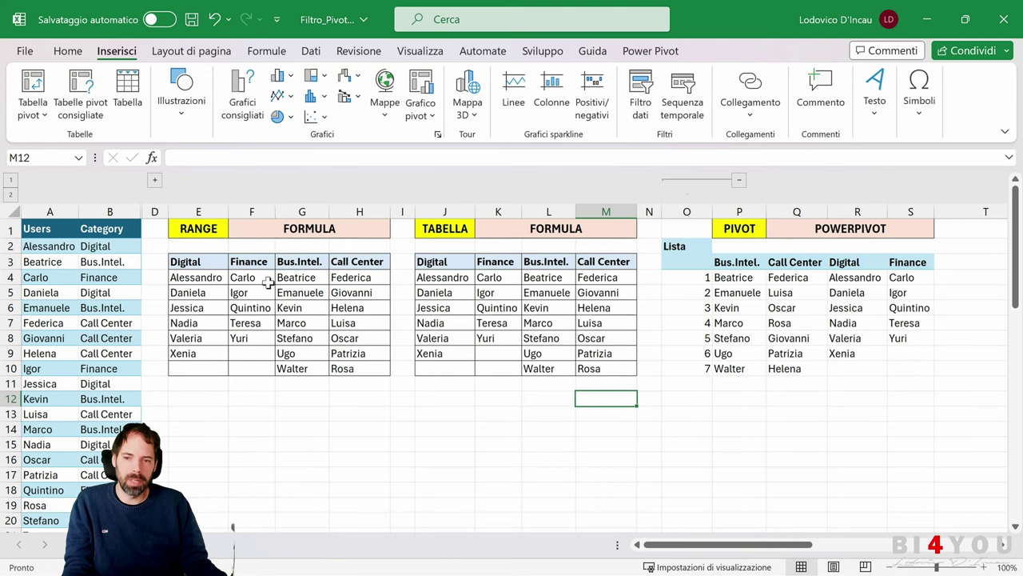
{"action": "left_click", "coordinate": [458, 278]}
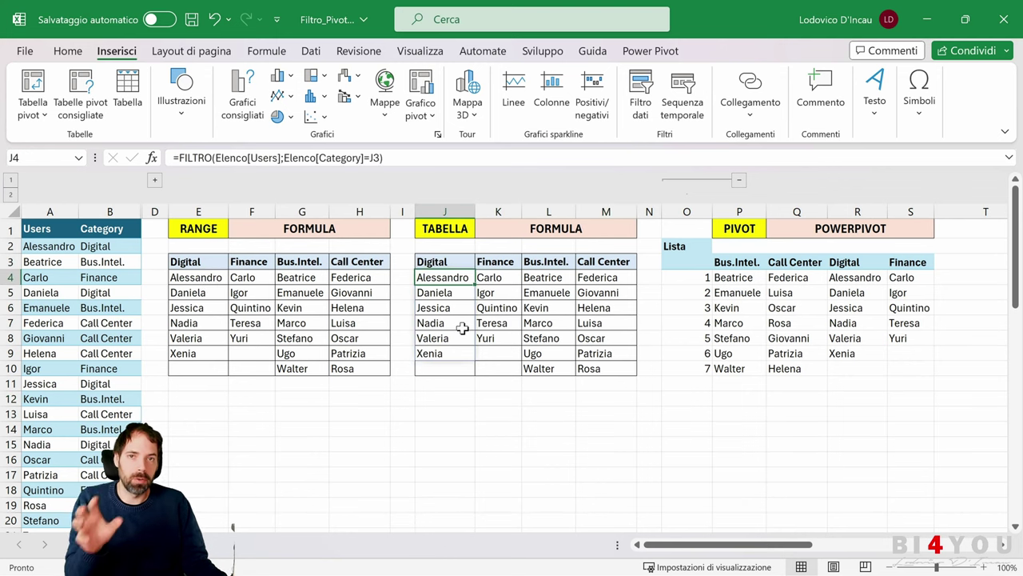
{"action": "left_click", "coordinate": [498, 280]}
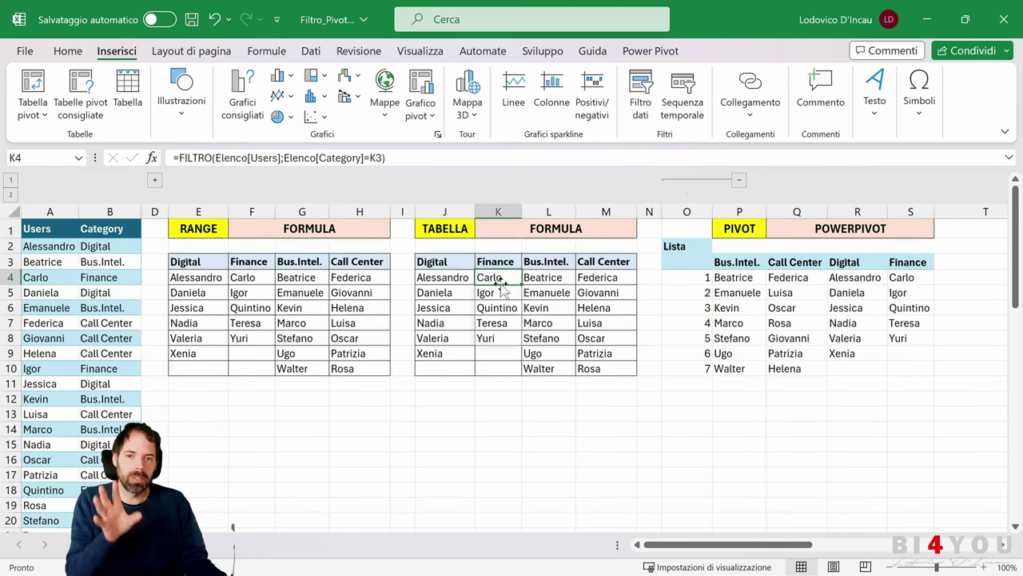
{"action": "left_click", "coordinate": [559, 277]}
{"action": "left_click", "coordinate": [604, 277]}
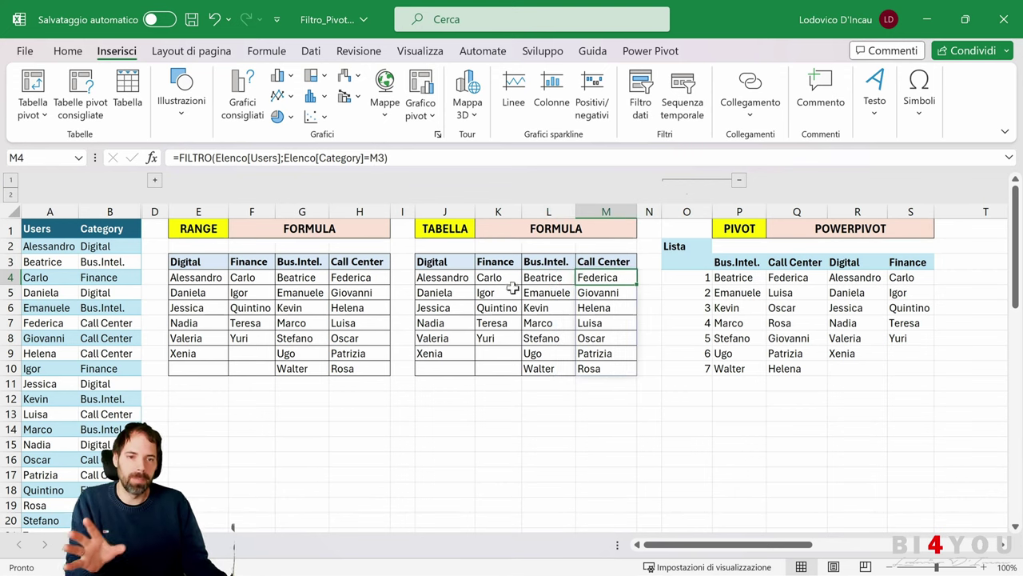
{"action": "left_click", "coordinate": [722, 278]}
{"action": "left_click", "coordinate": [704, 279]}
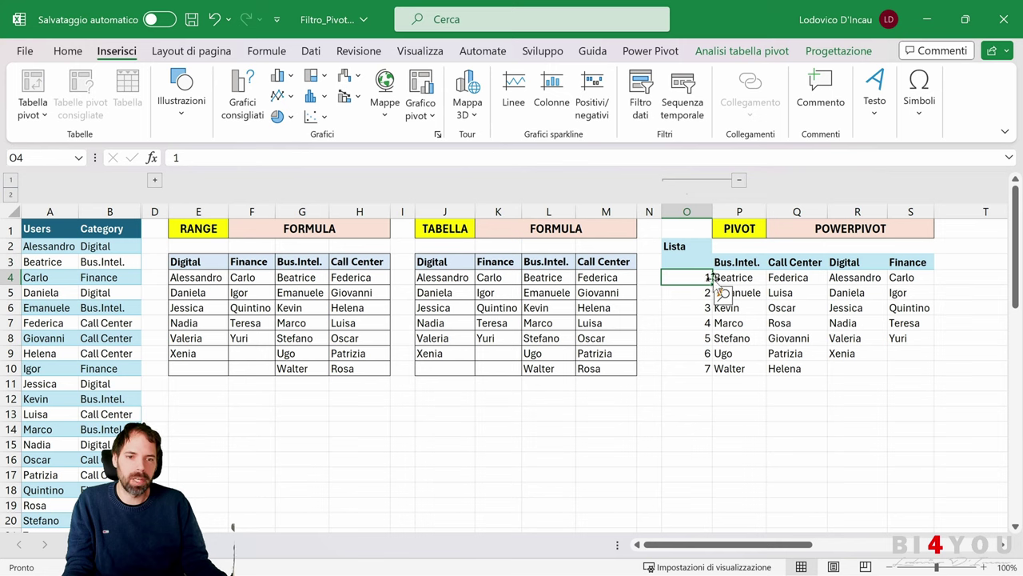
{"action": "left_click_drag", "start_coordinate": [710, 279], "coordinate": [708, 361]}
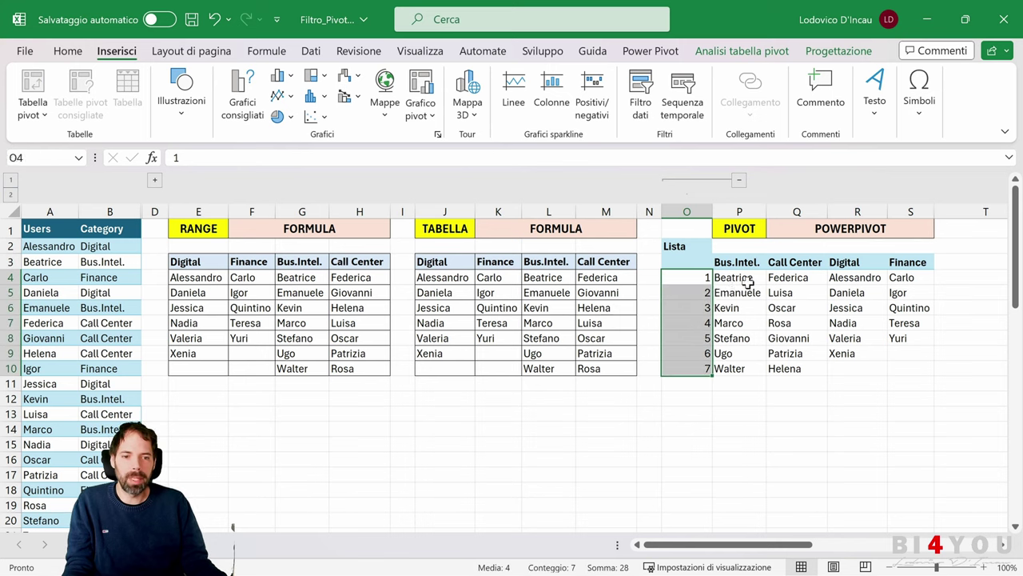
{"action": "left_click_drag", "start_coordinate": [747, 281], "coordinate": [906, 368]}
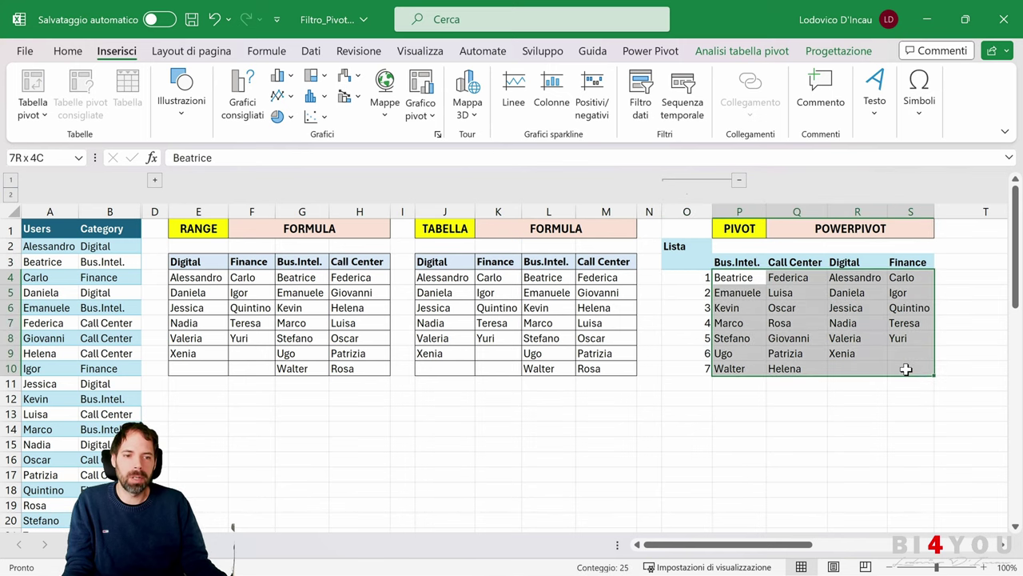
{"action": "left_click", "coordinate": [744, 305]}
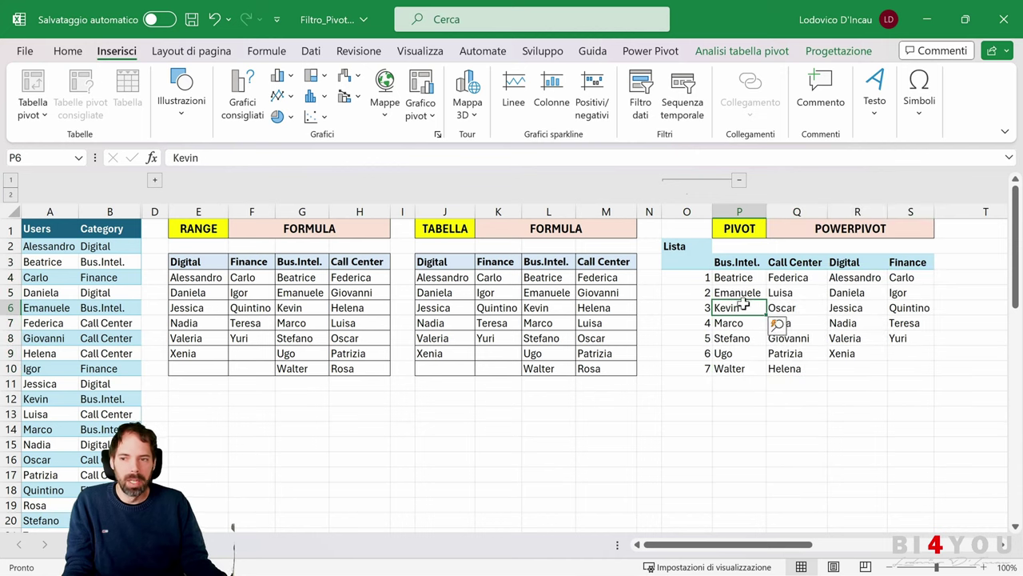
{"action": "left_click", "coordinate": [156, 182]}
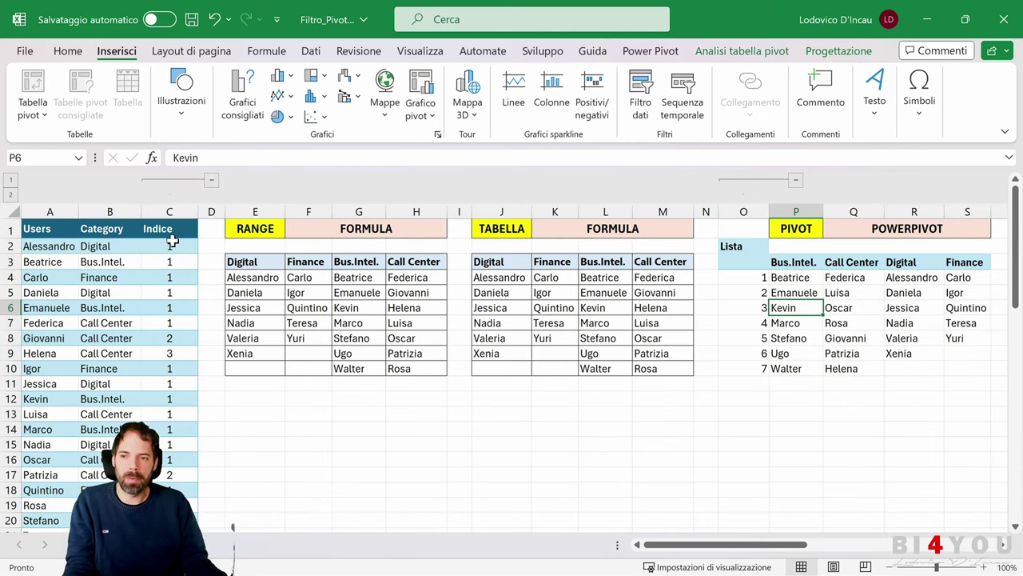
{"action": "left_click", "coordinate": [162, 248]}
{"action": "left_click", "coordinate": [109, 249]}
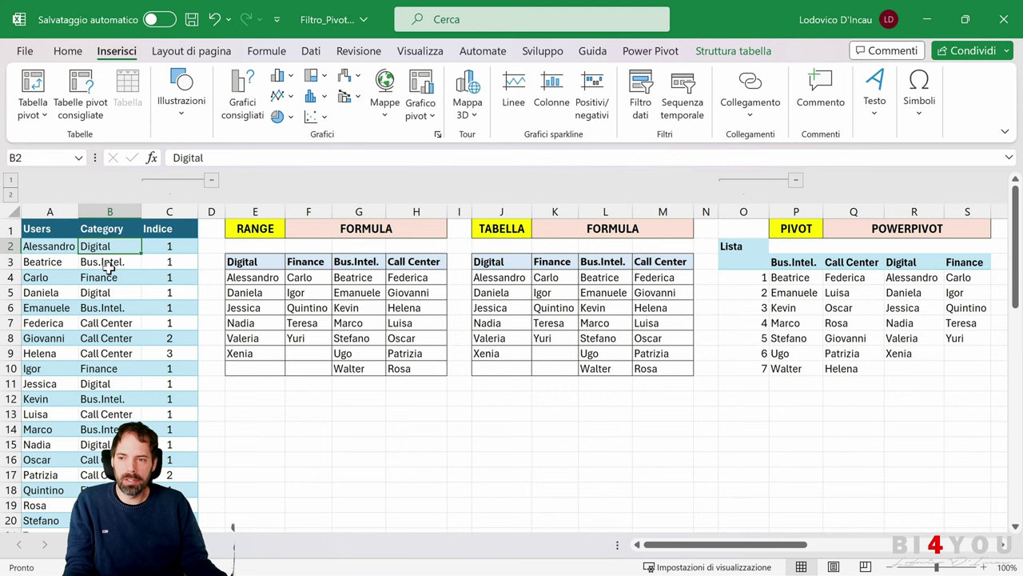
{"action": "left_click", "coordinate": [109, 230]}
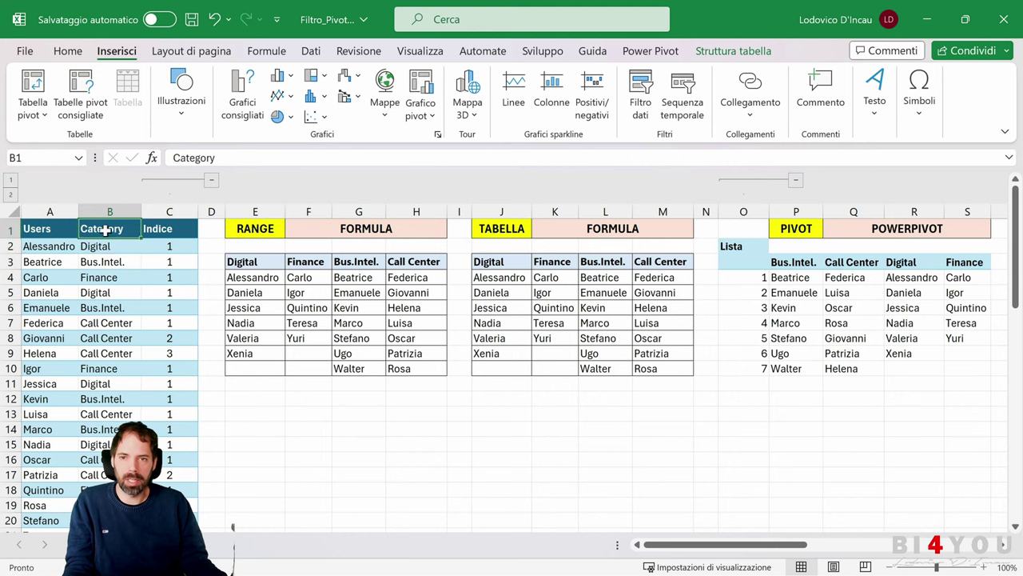
Sort the Users table A to Z by Category via Ordina e filtra and check the Bus.Intel. group.
{"action": "left_click", "coordinate": [68, 51]}
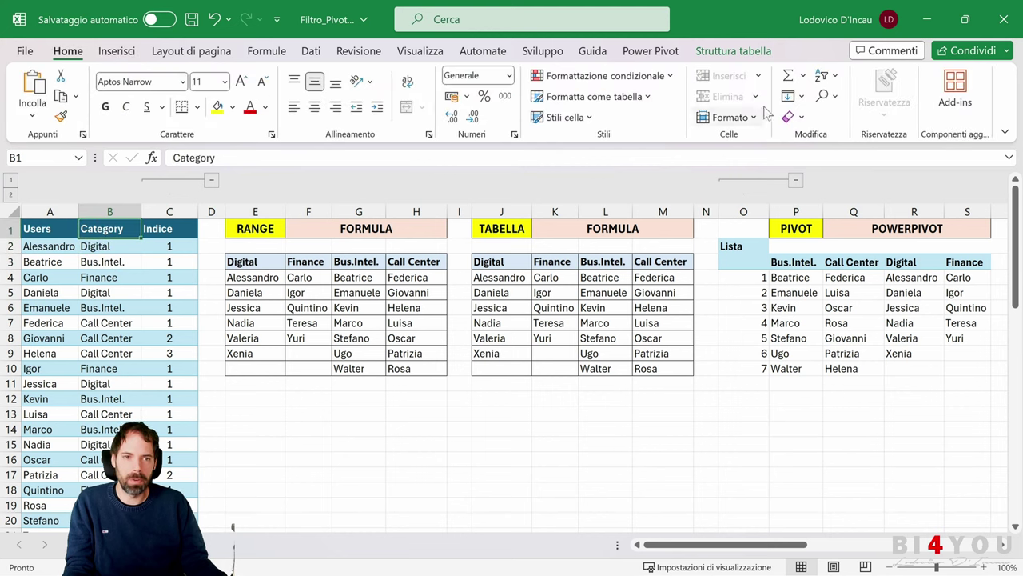
{"action": "left_click", "coordinate": [822, 75]}
{"action": "left_click", "coordinate": [871, 98]}
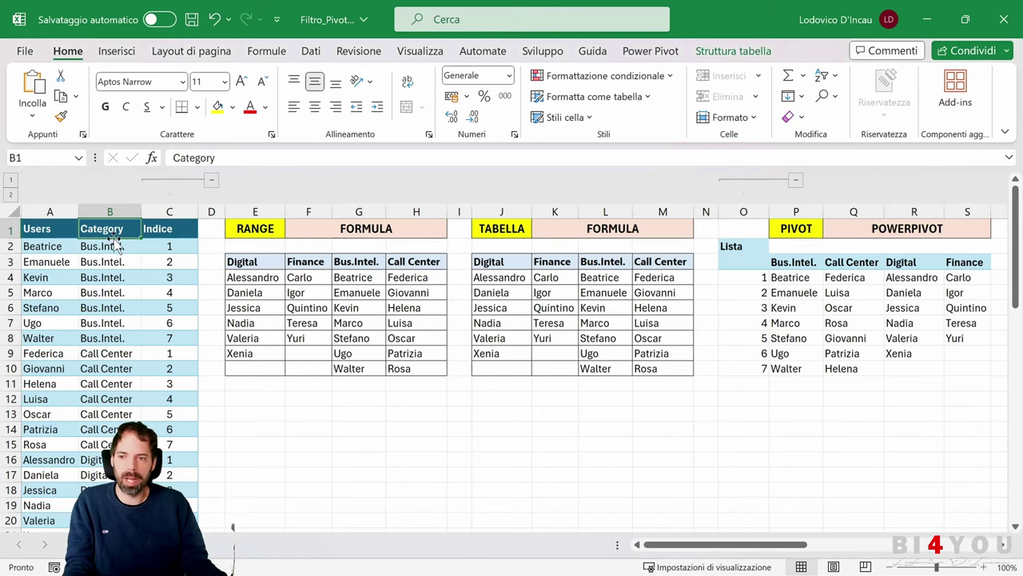
{"action": "left_click", "coordinate": [96, 339]}
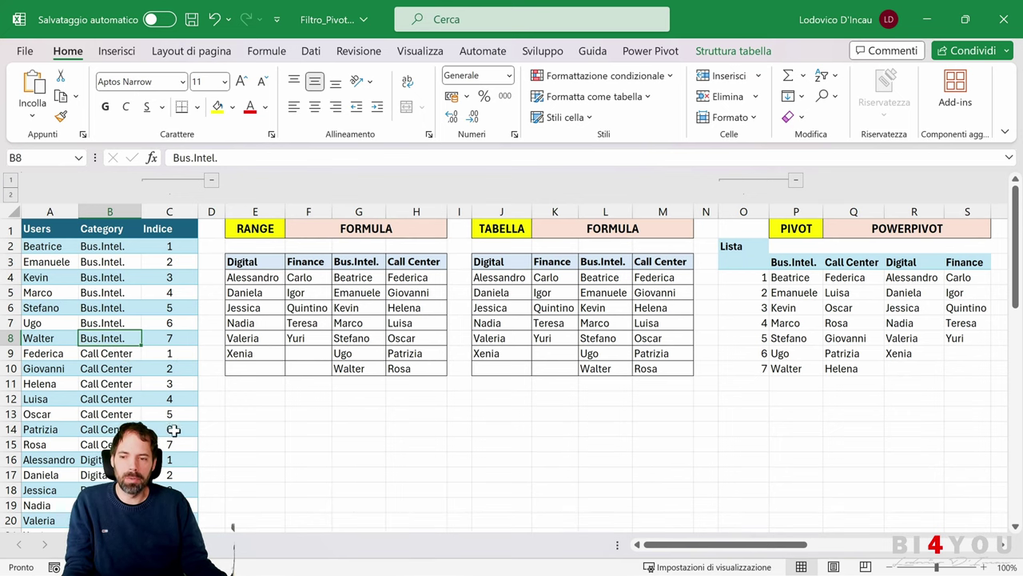
{"action": "scroll", "coordinate": [173, 432], "scroll_direction": "down", "scroll_amount": 5}
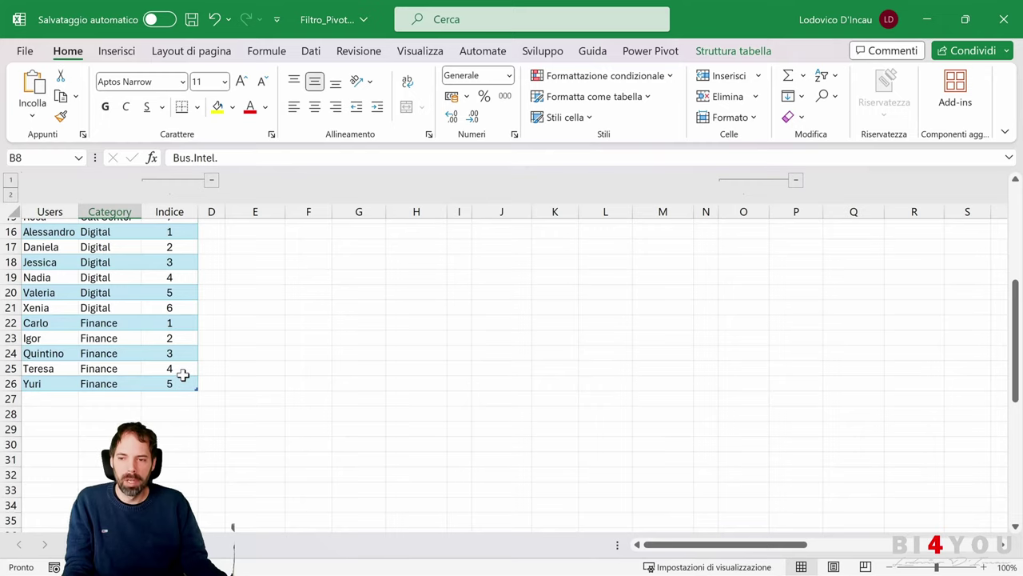
{"action": "scroll", "coordinate": [183, 369], "scroll_direction": "up", "scroll_amount": 5}
{"action": "left_click", "coordinate": [168, 246]}
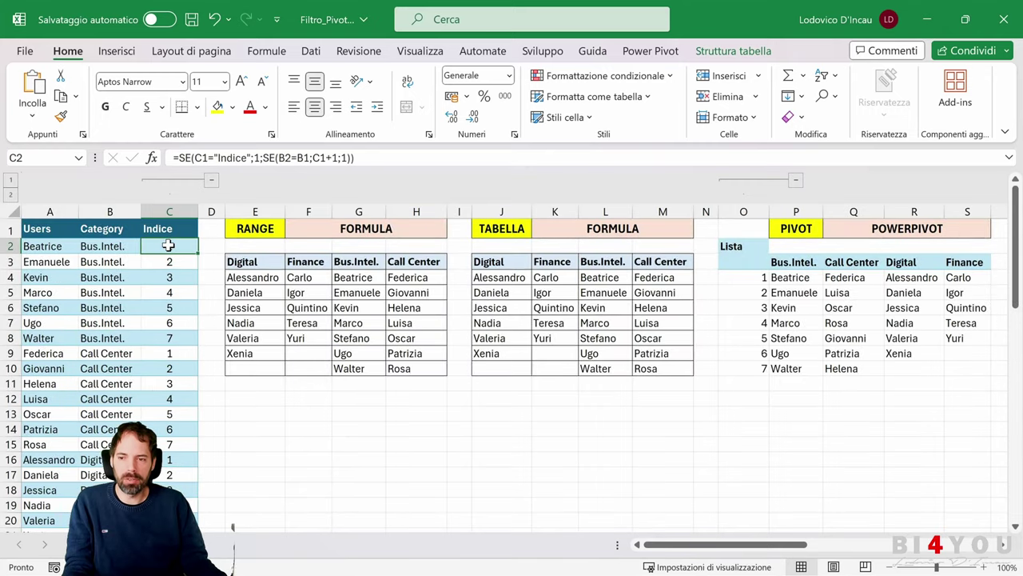
{"action": "left_click", "coordinate": [762, 277]}
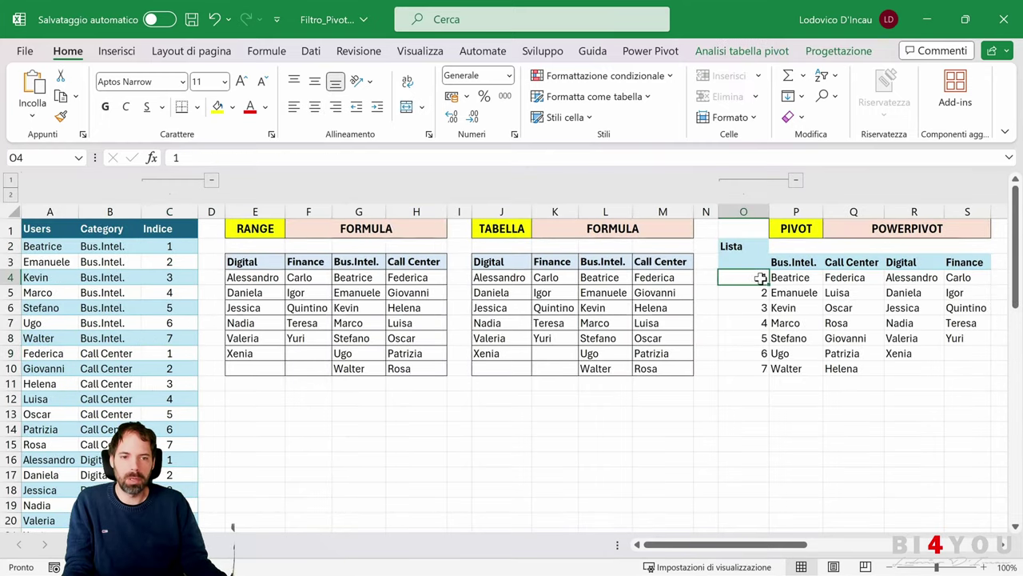
{"action": "left_click", "coordinate": [59, 249]}
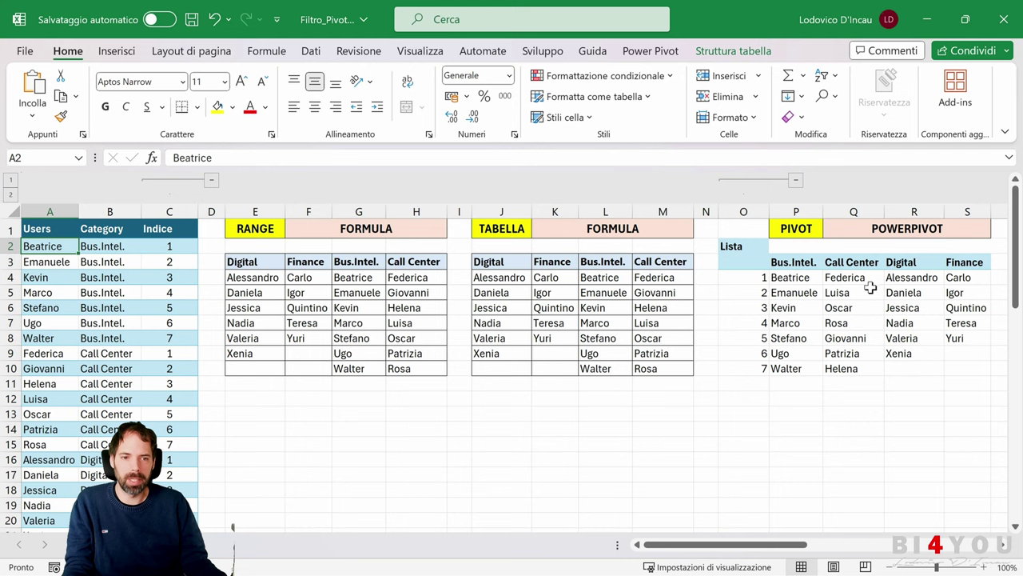
{"action": "left_click", "coordinate": [780, 275]}
{"action": "left_click", "coordinate": [163, 352]}
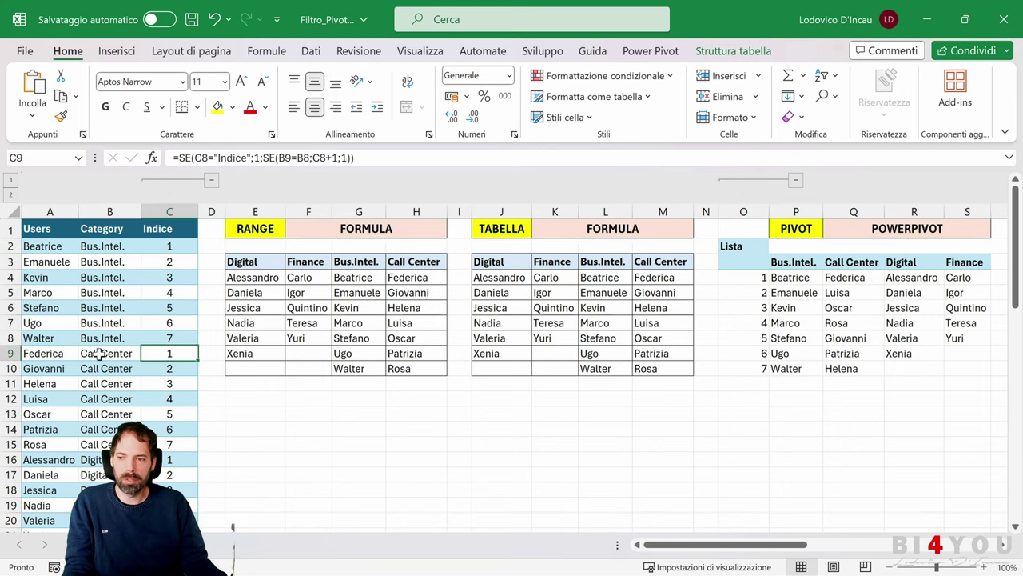
{"action": "left_click", "coordinate": [49, 353]}
{"action": "left_click", "coordinate": [856, 278]}
{"action": "left_click_drag", "start_coordinate": [775, 278], "coordinate": [946, 278]}
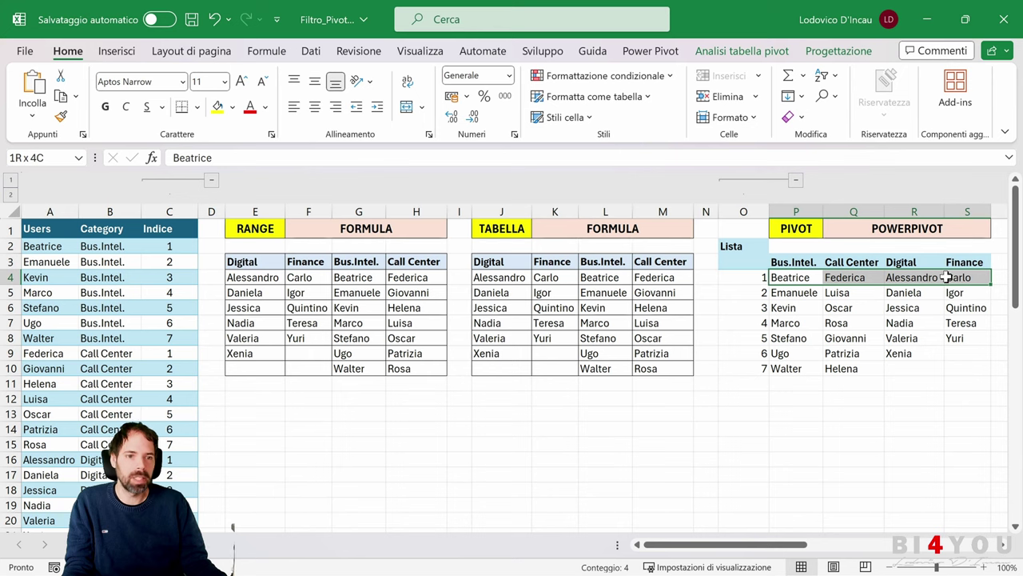
{"action": "left_click", "coordinate": [801, 276]}
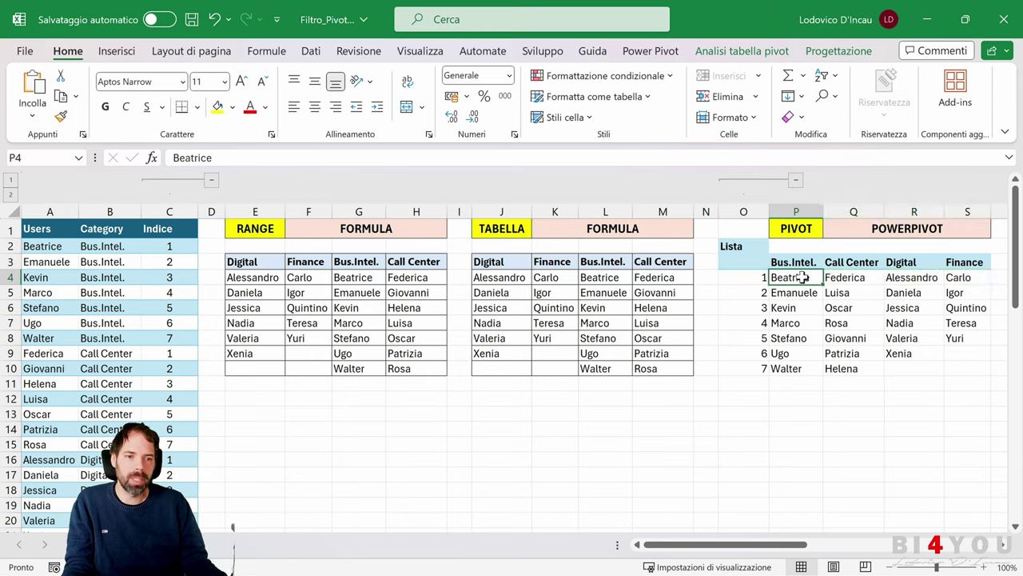
{"action": "left_click", "coordinate": [855, 292]}
{"action": "left_click", "coordinate": [931, 308]}
{"action": "left_click", "coordinate": [979, 323]}
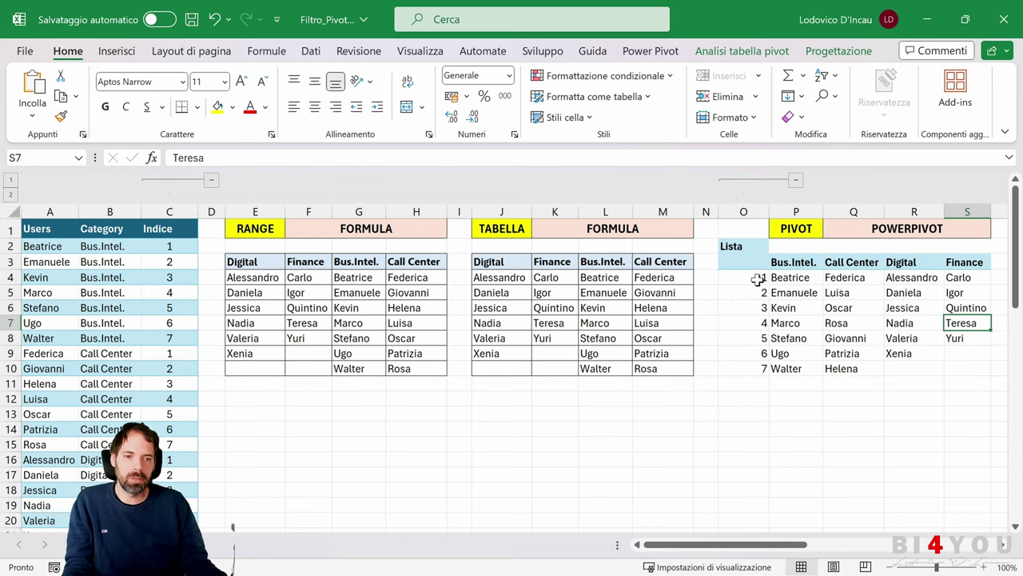
{"action": "left_click_drag", "start_coordinate": [757, 279], "coordinate": [760, 369]}
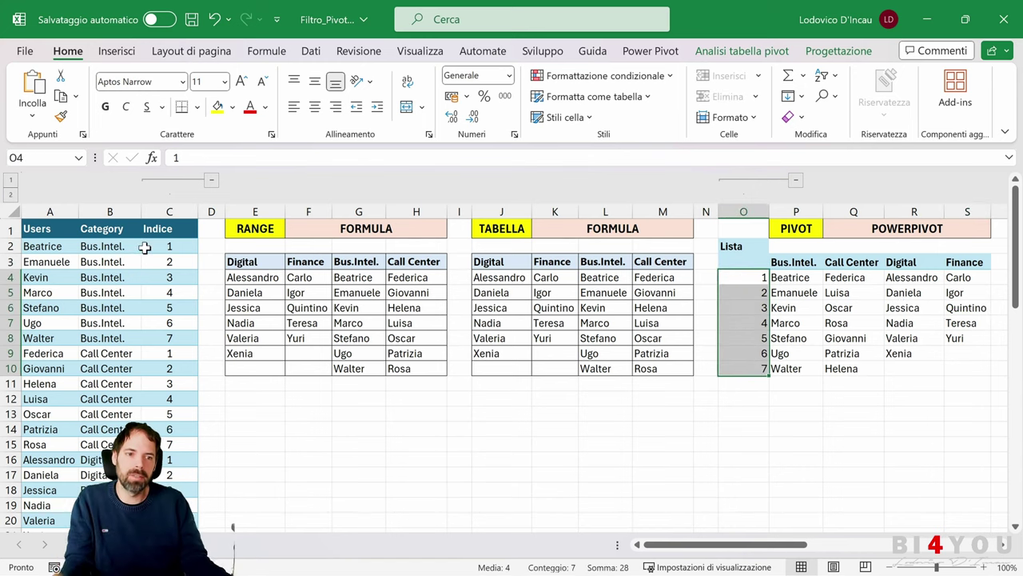
{"action": "left_click_drag", "start_coordinate": [483, 264], "coordinate": [663, 364]}
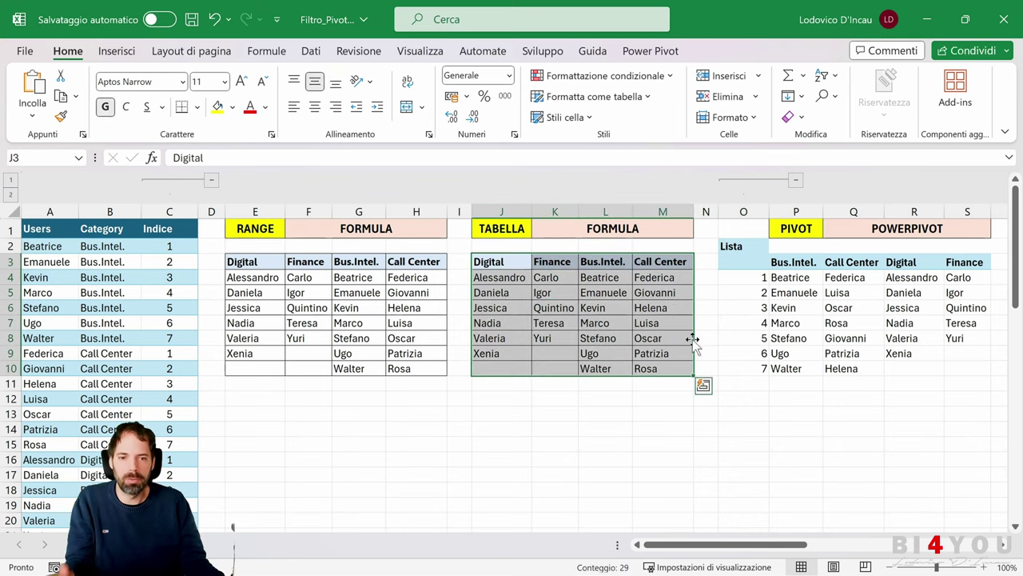
{"action": "left_click", "coordinate": [758, 264]}
{"action": "left_click", "coordinate": [156, 245]}
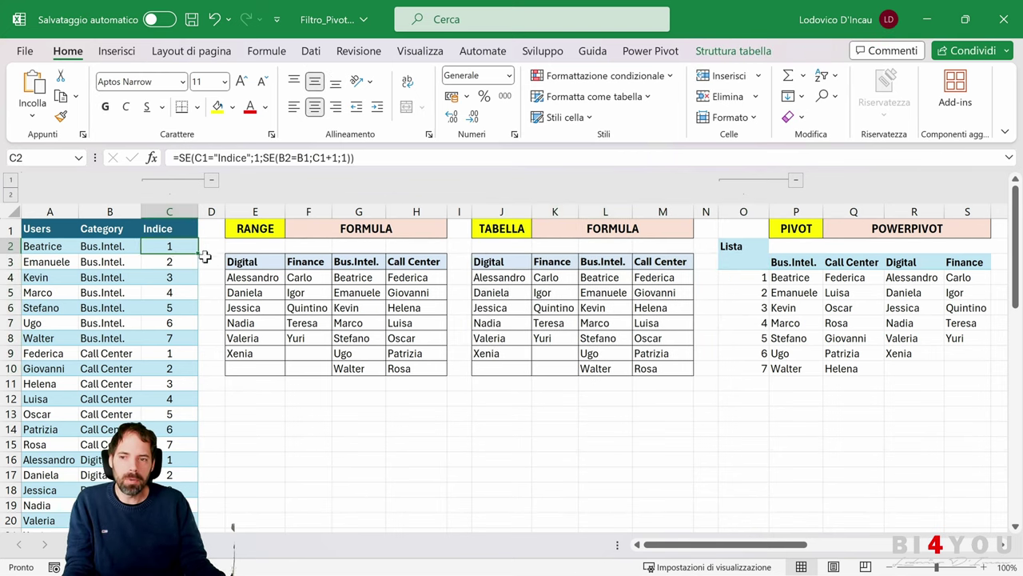
{"action": "left_click_drag", "start_coordinate": [797, 276], "coordinate": [963, 368]}
{"action": "left_click", "coordinate": [177, 249]}
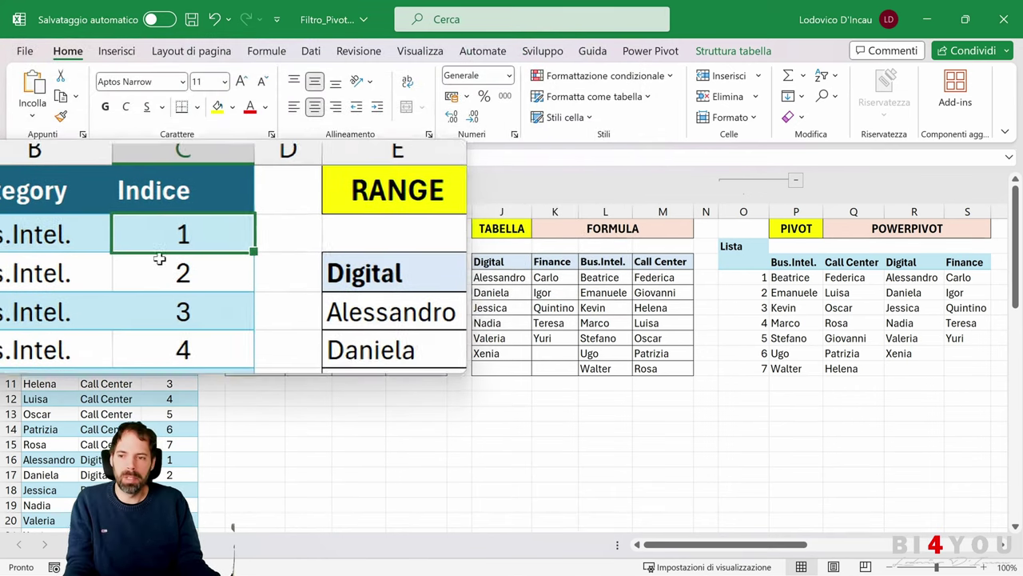
{"action": "left_click", "coordinate": [160, 259]}
{"action": "left_click", "coordinate": [94, 264]}
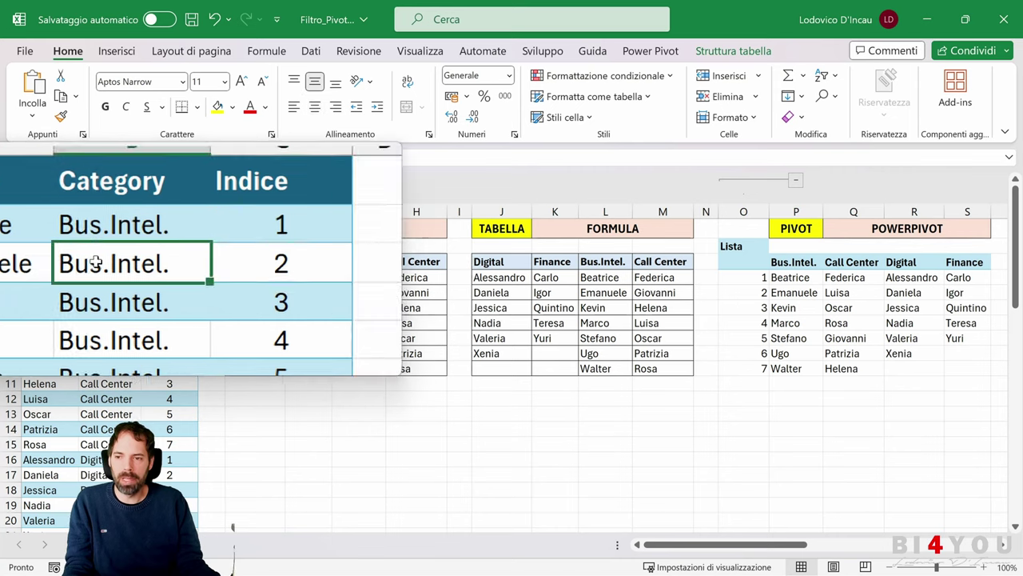
{"action": "left_click", "coordinate": [94, 228]}
{"action": "left_click", "coordinate": [272, 227]}
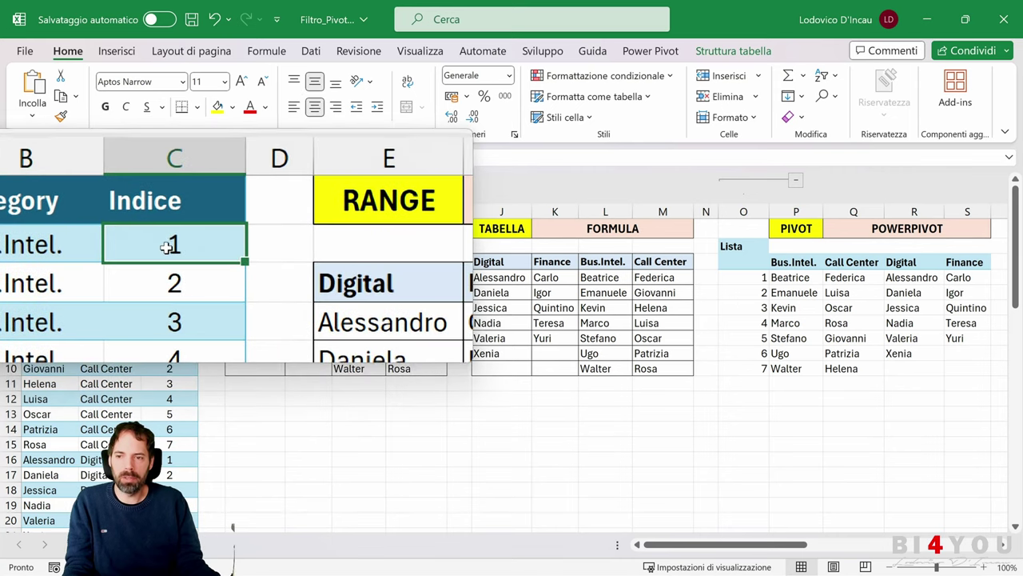
{"action": "left_click", "coordinate": [169, 262]}
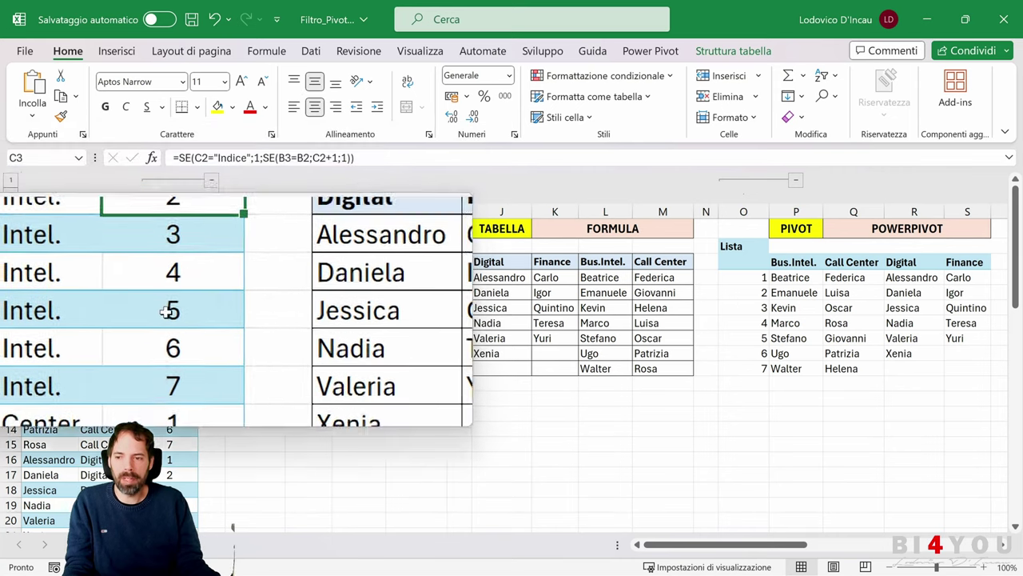
{"action": "left_click", "coordinate": [90, 349]}
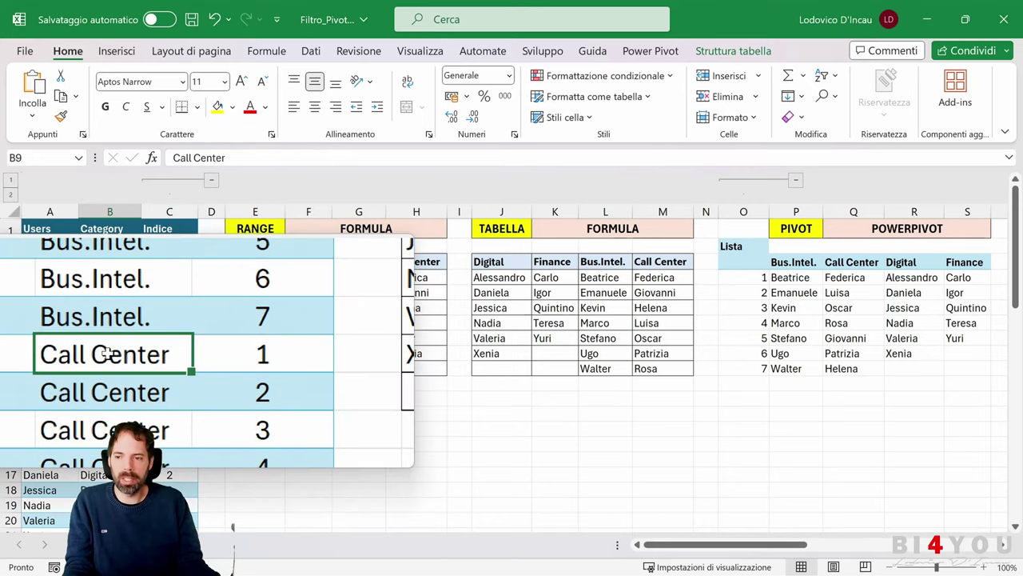
{"action": "left_click", "coordinate": [103, 326]}
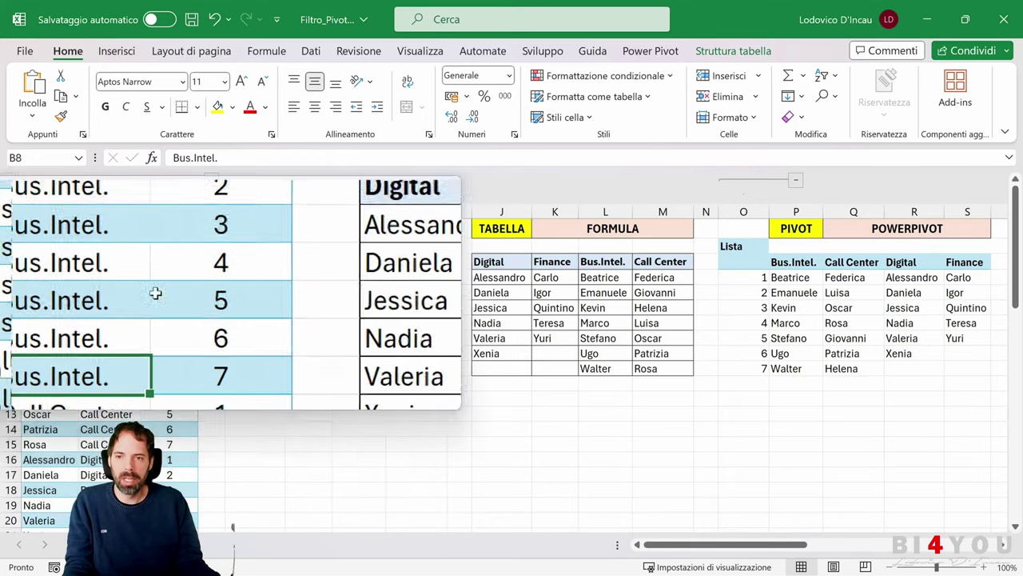
{"action": "left_click", "coordinate": [172, 246]}
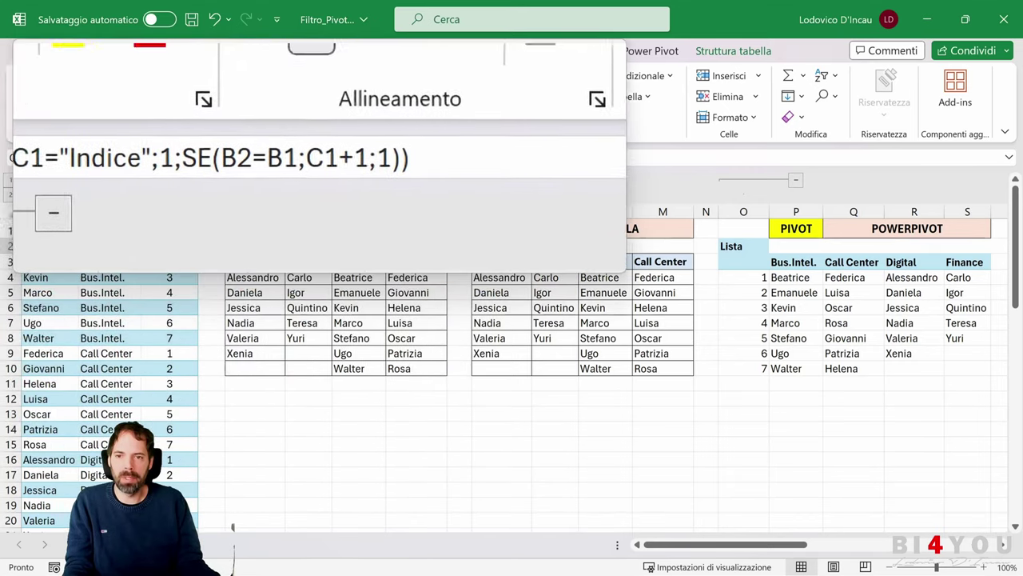
{"action": "double_click", "coordinate": [346, 157]}
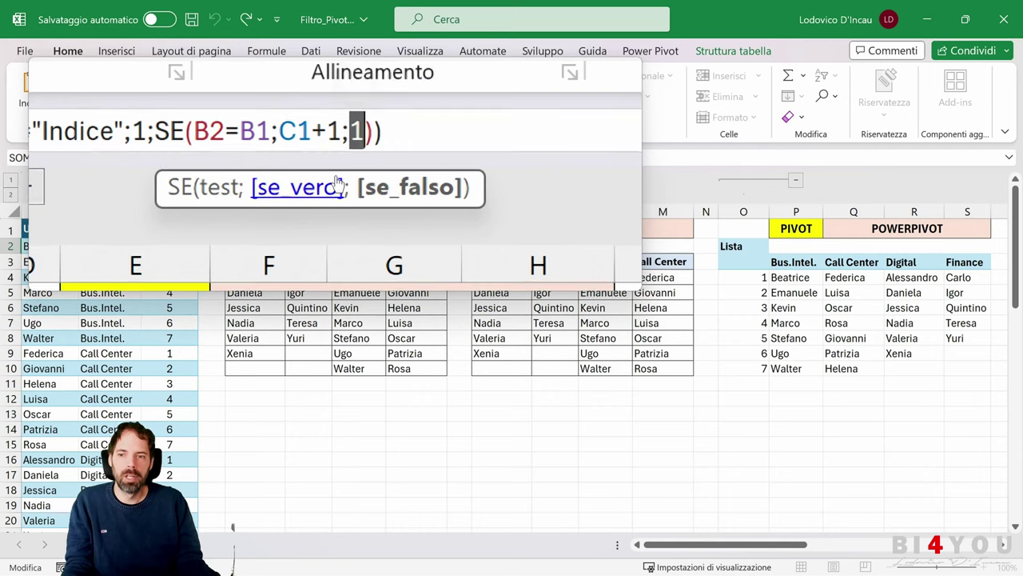
{"action": "key", "text": "Escape"}
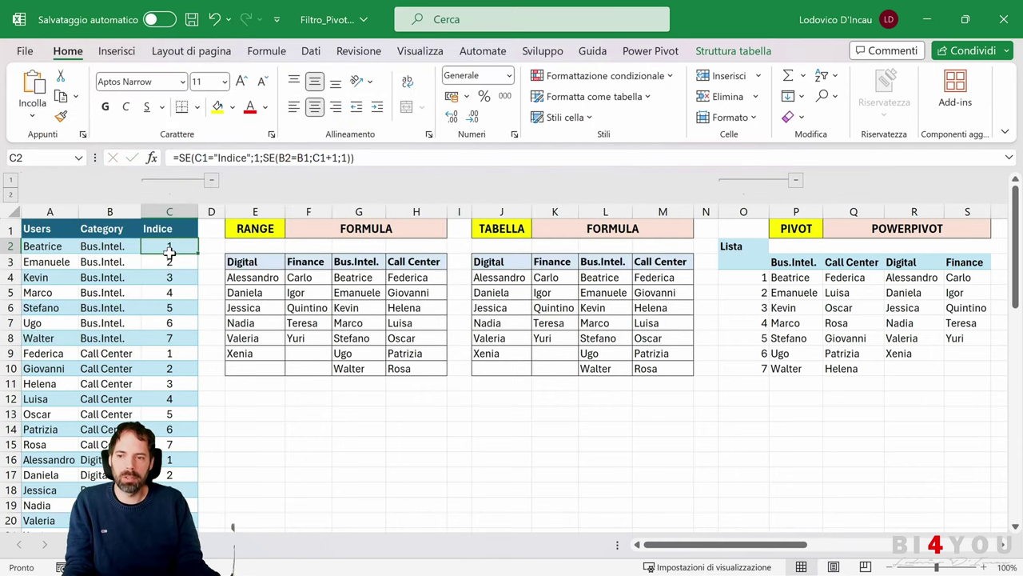
{"action": "left_click_drag", "start_coordinate": [169, 252], "coordinate": [164, 401]}
{"action": "left_click", "coordinate": [169, 323]}
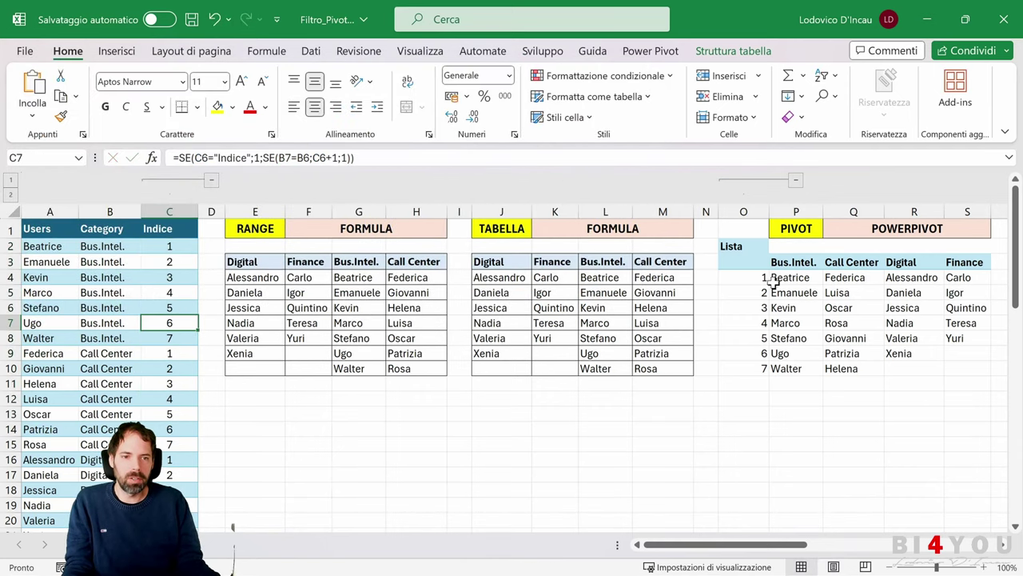
{"action": "left_click", "coordinate": [211, 179]}
{"action": "left_click", "coordinate": [761, 292]}
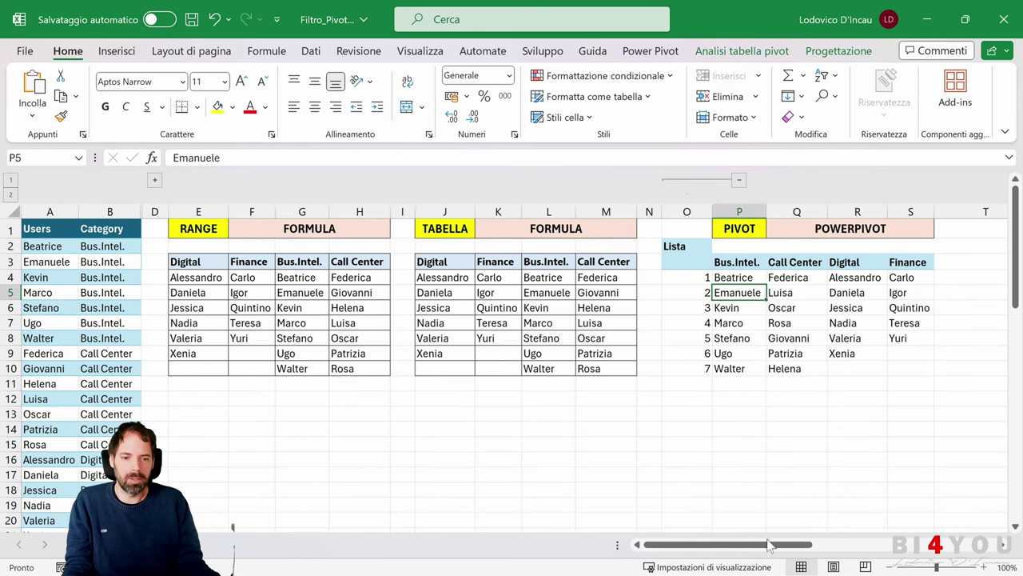
{"action": "left_click_drag", "start_coordinate": [760, 544], "coordinate": [796, 544]}
{"action": "right_click", "coordinate": [588, 291]}
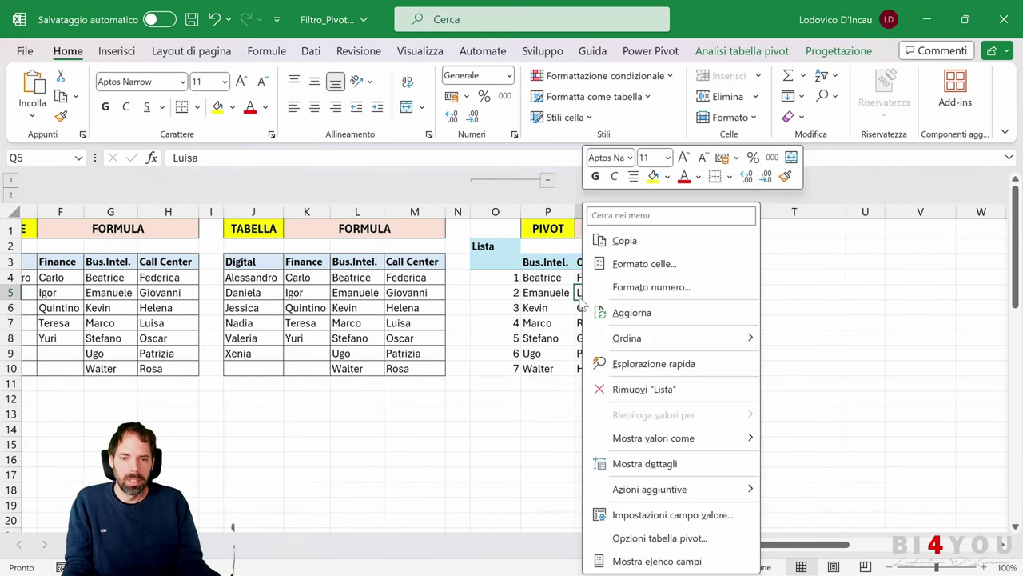
{"action": "left_click", "coordinate": [682, 553]}
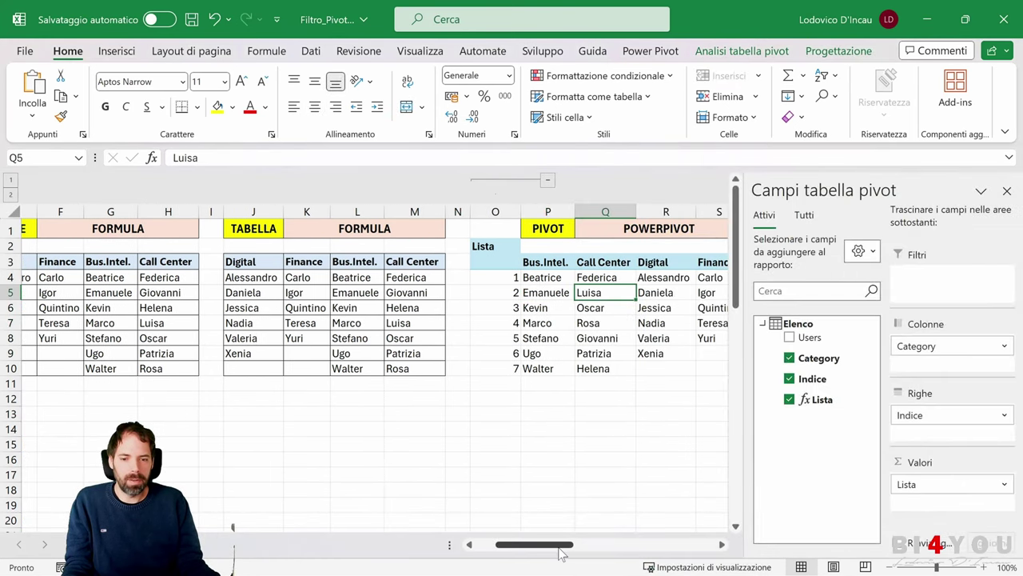
{"action": "left_click_drag", "start_coordinate": [559, 549], "coordinate": [569, 548]}
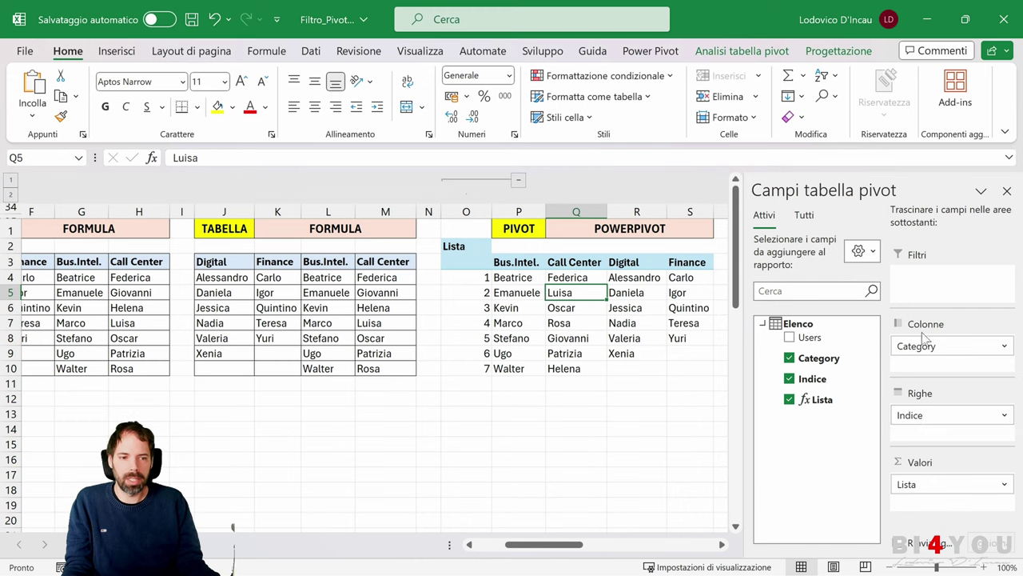
{"action": "left_click_drag", "start_coordinate": [919, 344], "coordinate": [618, 307]}
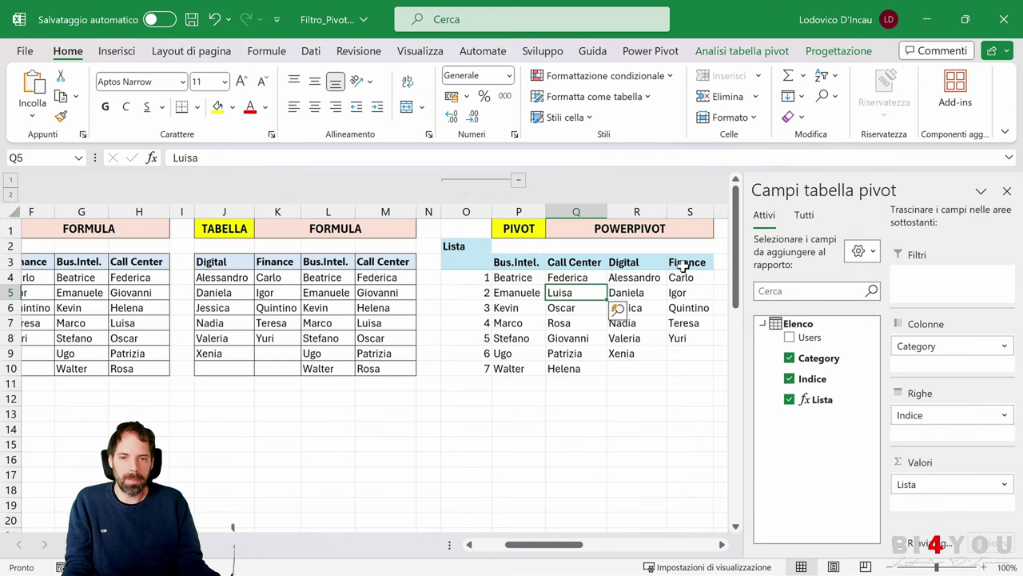
{"action": "left_click", "coordinate": [518, 181]}
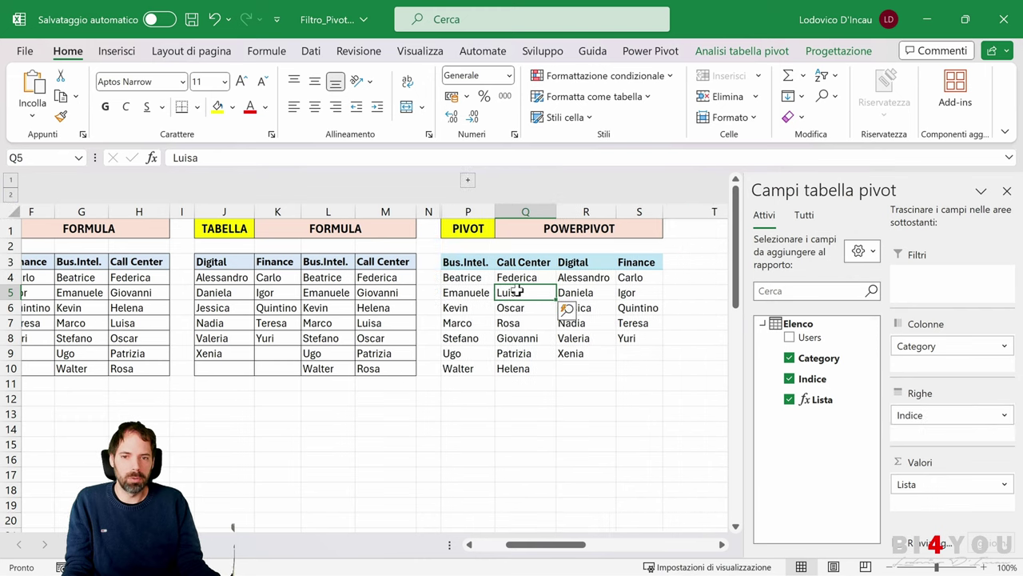
{"action": "left_click", "coordinate": [468, 181]}
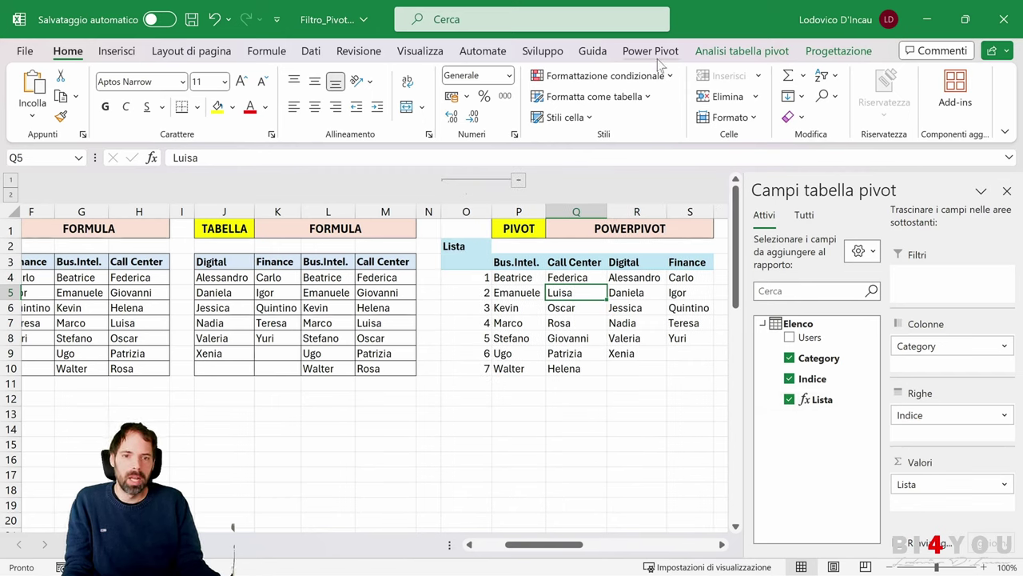
{"action": "left_click_drag", "start_coordinate": [576, 546], "coordinate": [546, 549]}
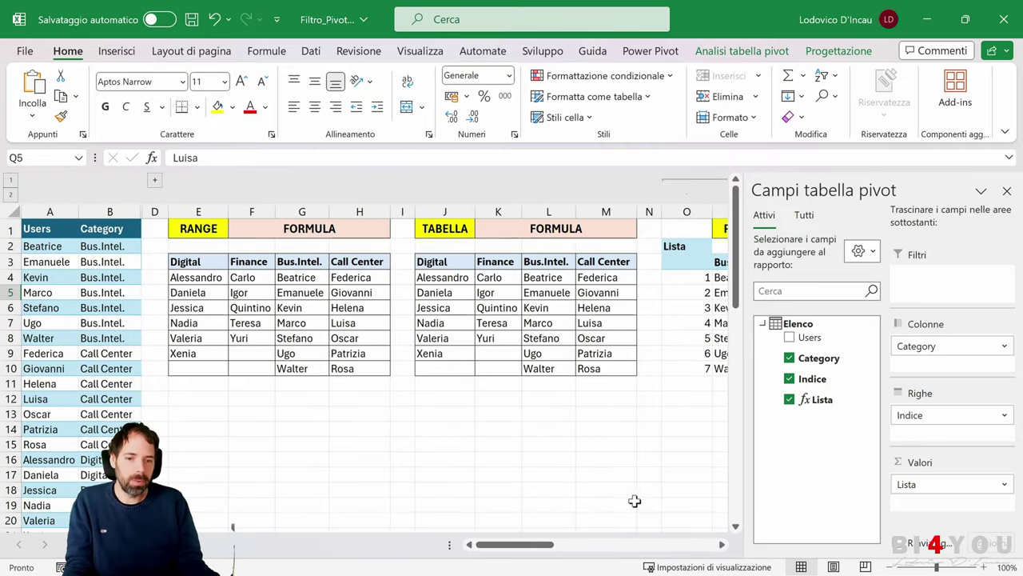
{"action": "left_click_drag", "start_coordinate": [545, 549], "coordinate": [515, 549]}
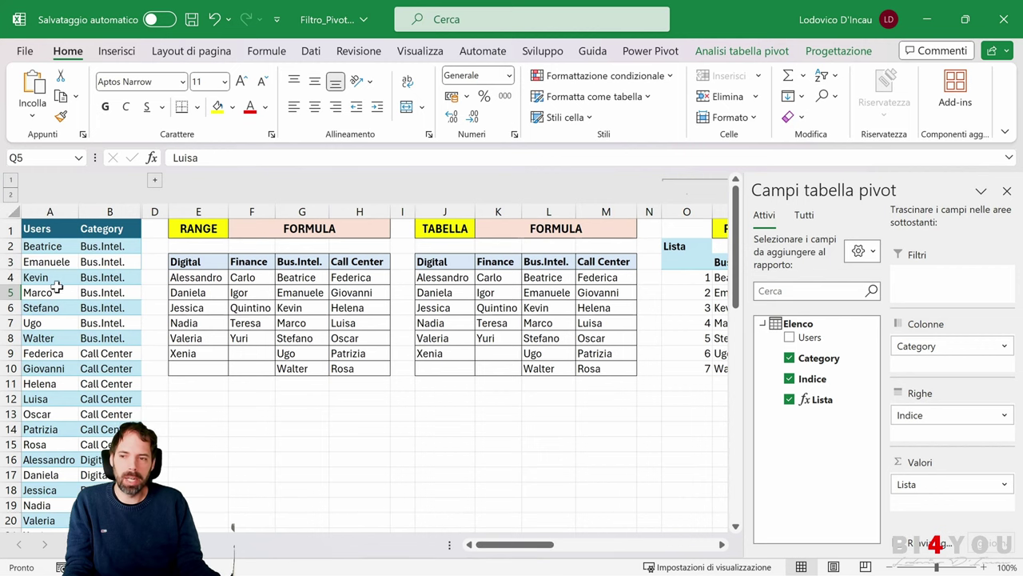
{"action": "left_click", "coordinate": [56, 249]}
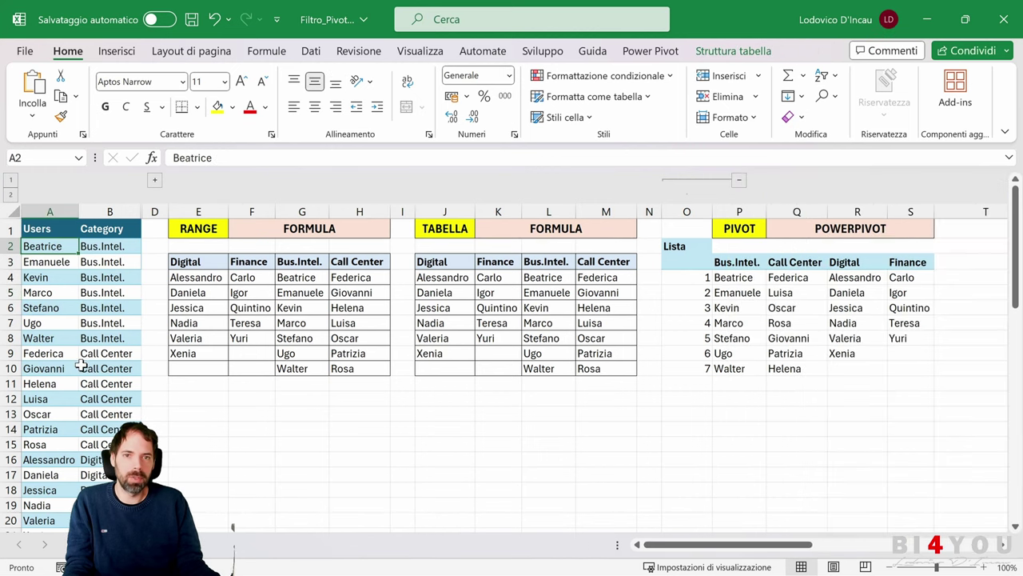
Inspect the Elenco table in the Power Pivot data model, close it, and show the File start page.
{"action": "left_click", "coordinate": [651, 51]}
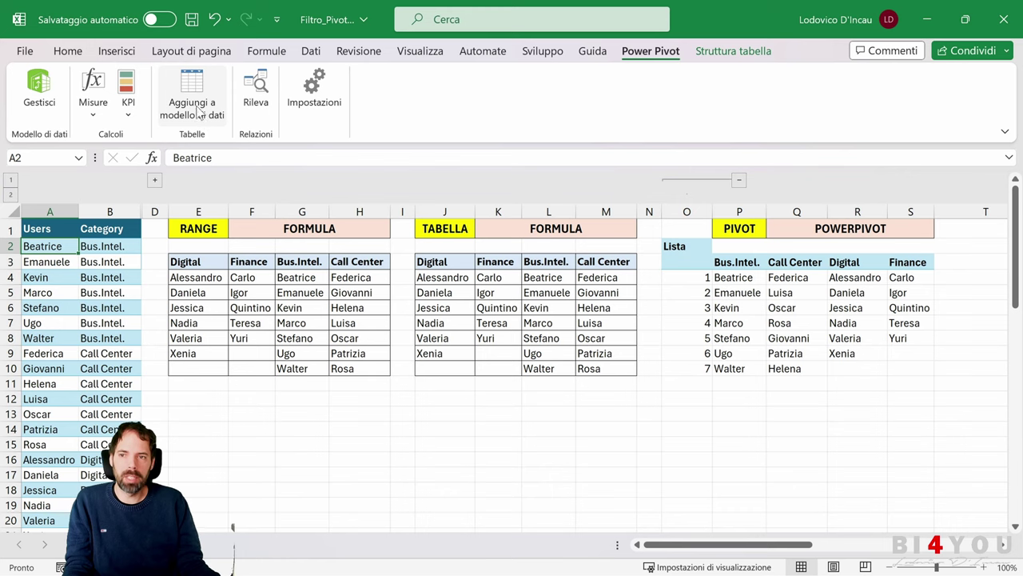
{"action": "left_click", "coordinate": [40, 96]}
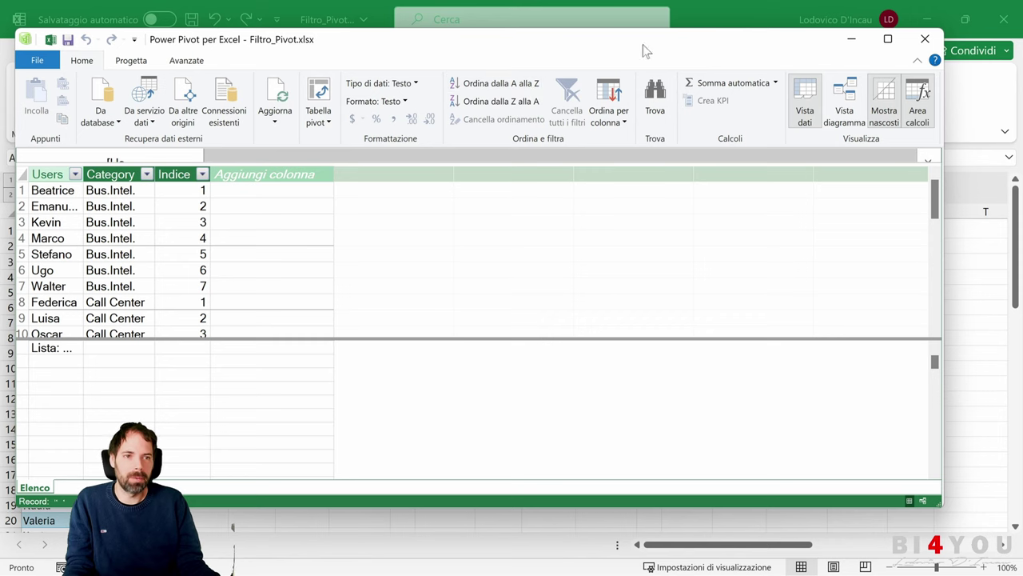
{"action": "left_click", "coordinate": [925, 38]}
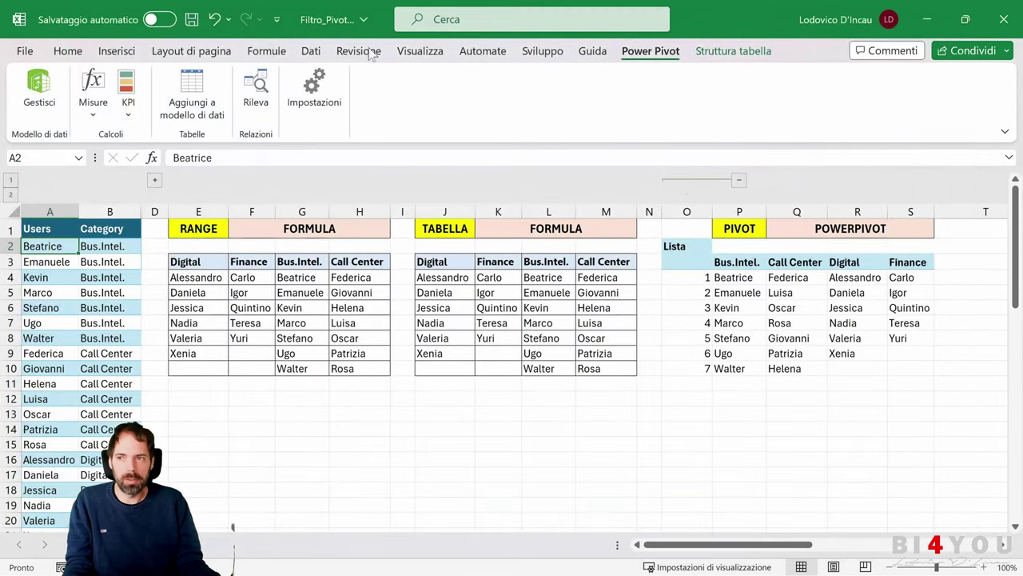
{"action": "left_click", "coordinate": [24, 50]}
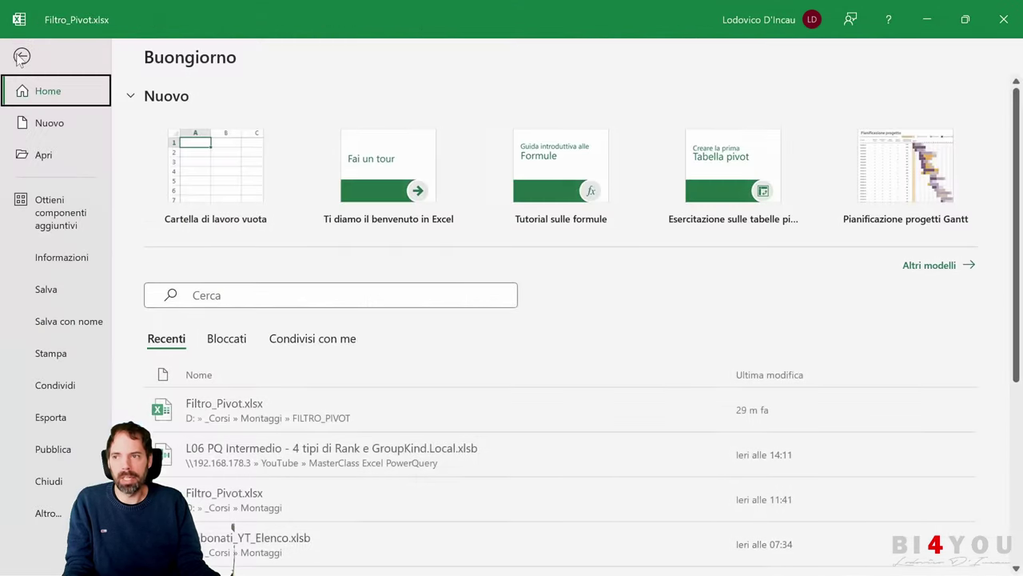
In Excel Options > Dati, enable the Power Pivot and 3D Maps data add-ins.
{"action": "left_click", "coordinate": [46, 514]}
{"action": "left_click", "coordinate": [168, 511]}
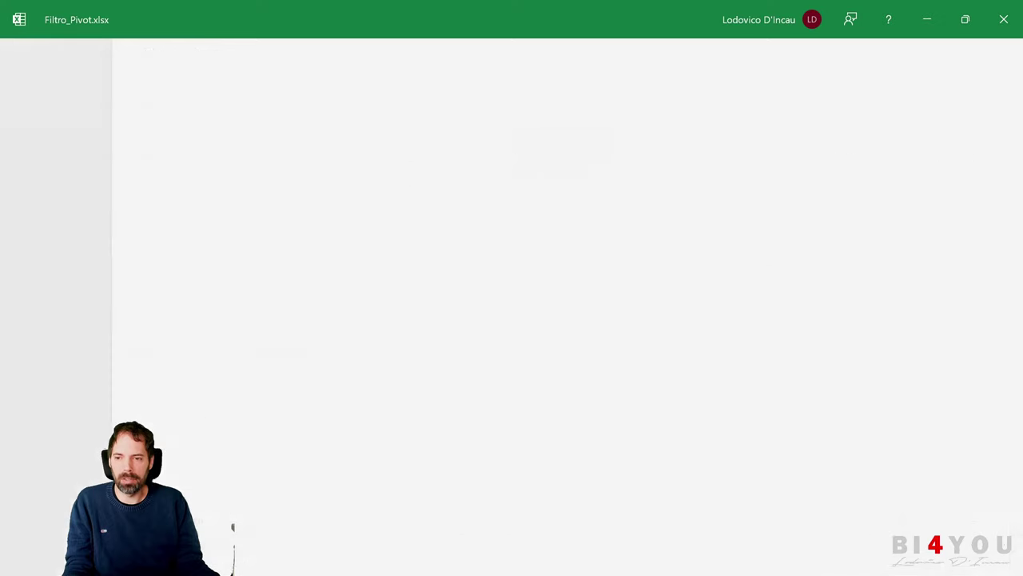
{"action": "left_click", "coordinate": [185, 99]}
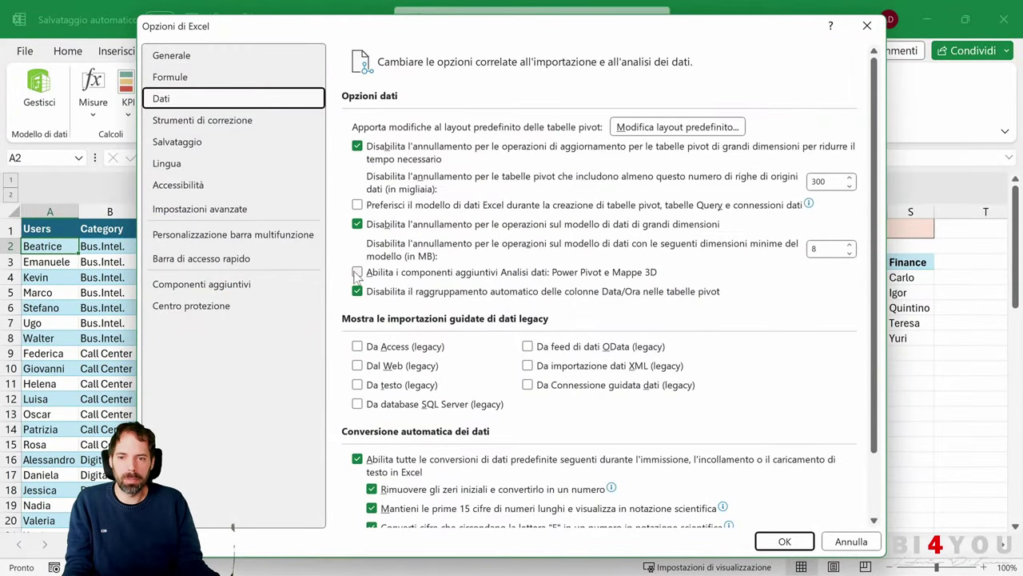
{"action": "left_click", "coordinate": [357, 273]}
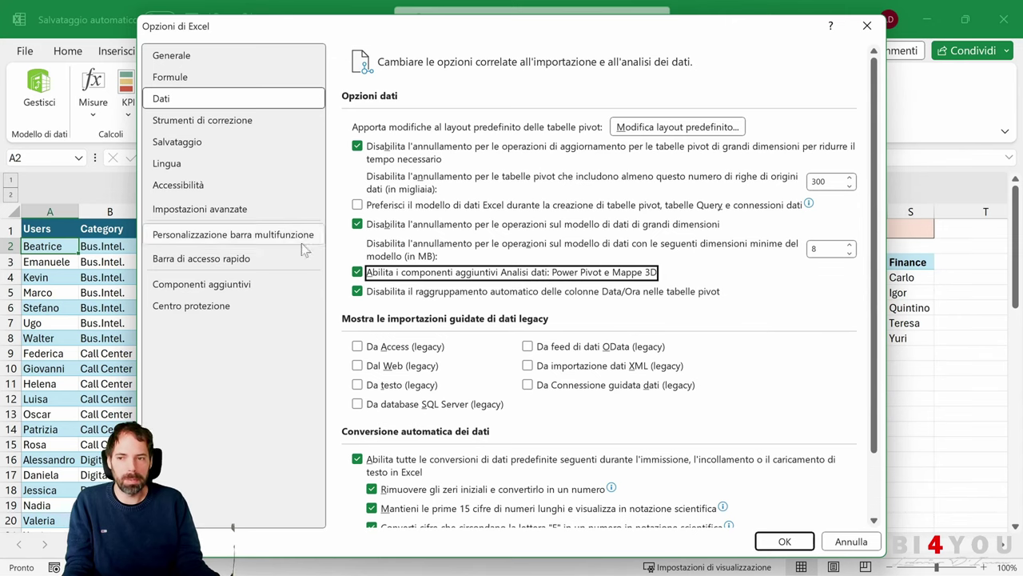
Bring up the COM add-ins list from the Componenti aggiuntivi page.
{"action": "left_click", "coordinate": [182, 287]}
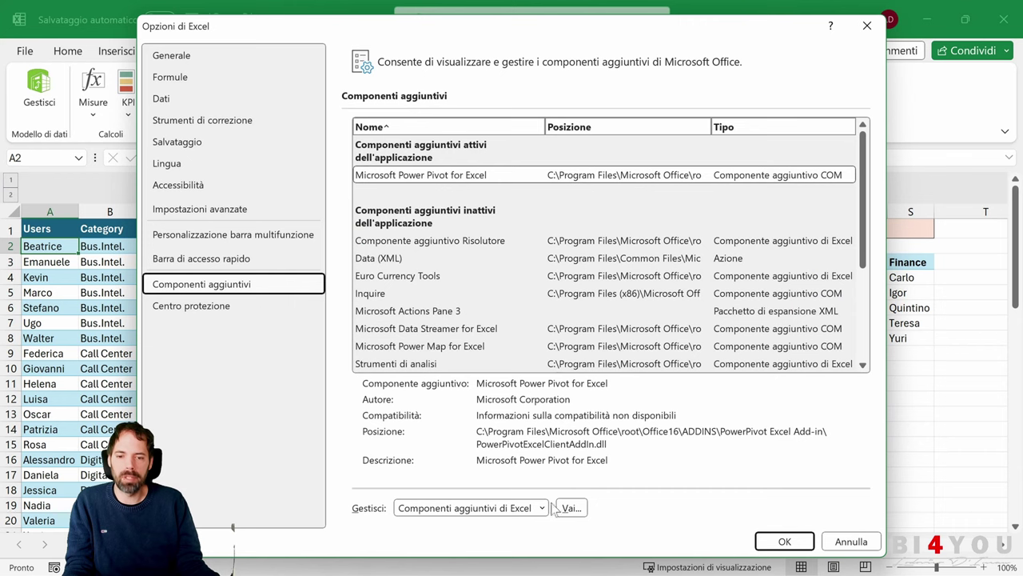
{"action": "left_click", "coordinate": [543, 509]}
{"action": "left_click", "coordinate": [480, 441]}
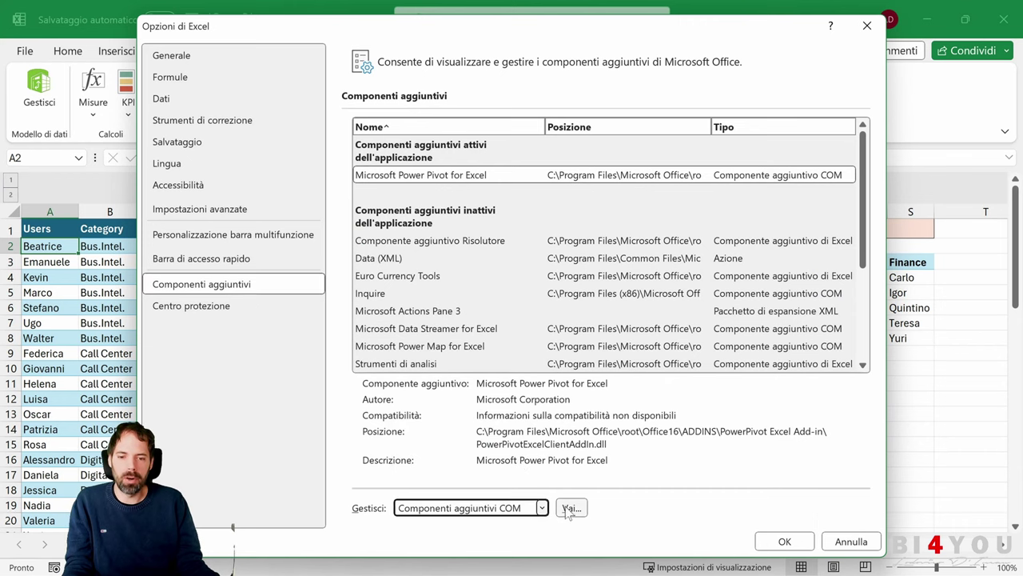
{"action": "left_click", "coordinate": [571, 508]}
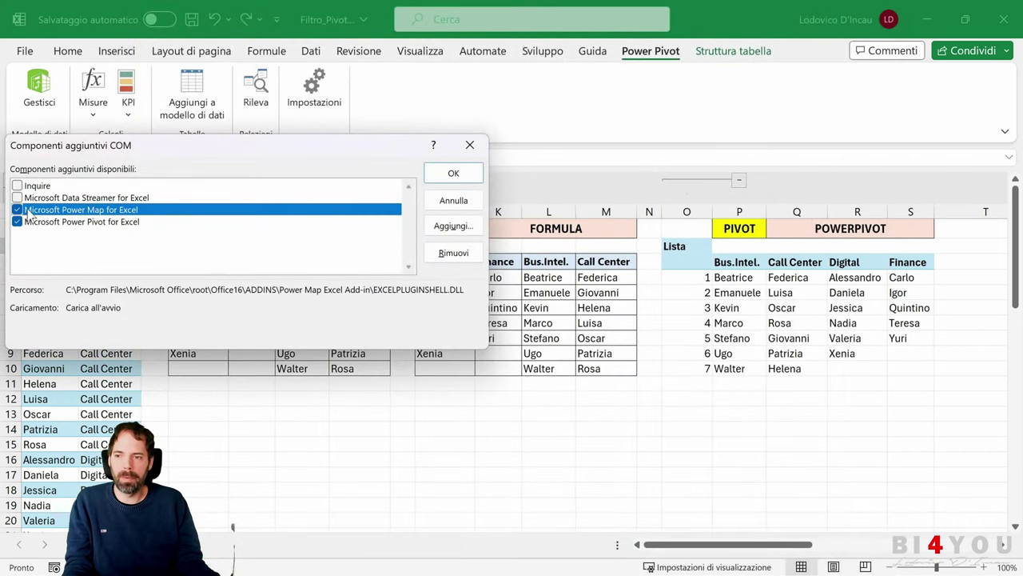
Confirm the COM add-ins and open the Lista measure from Power Pivot's Gestisci misure.
{"action": "left_click", "coordinate": [453, 173]}
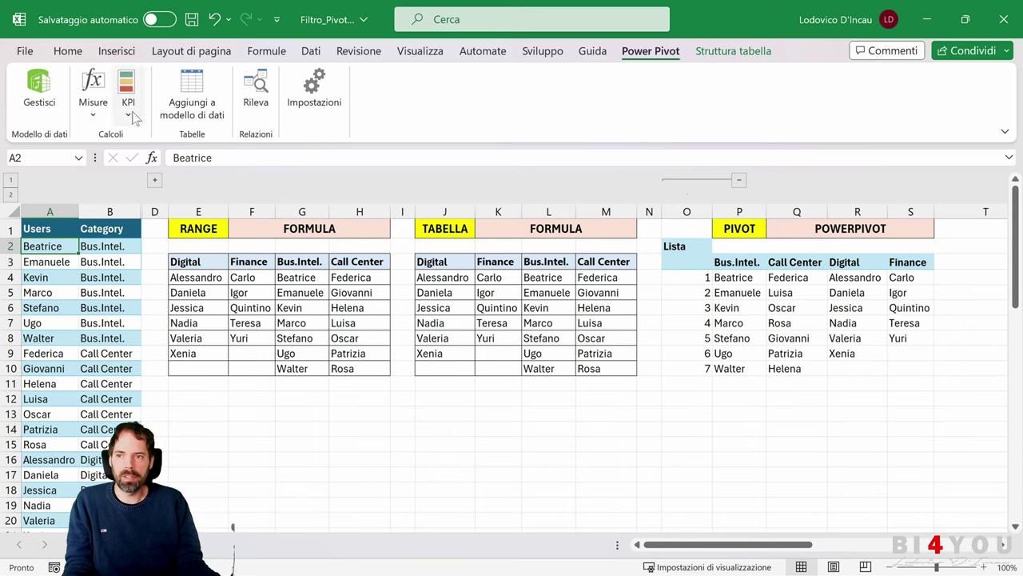
{"action": "left_click", "coordinate": [93, 115]}
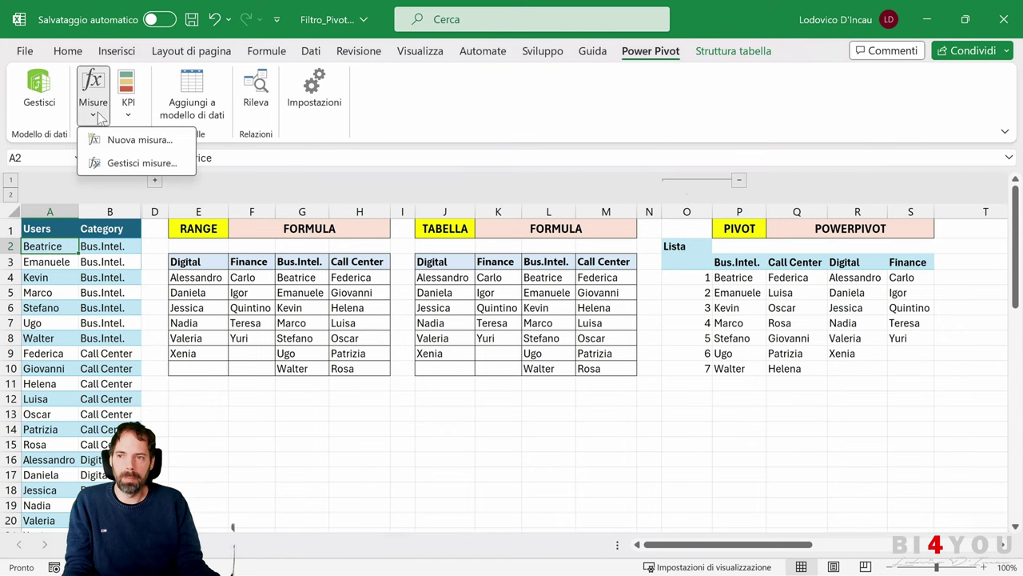
{"action": "left_click", "coordinate": [114, 163]}
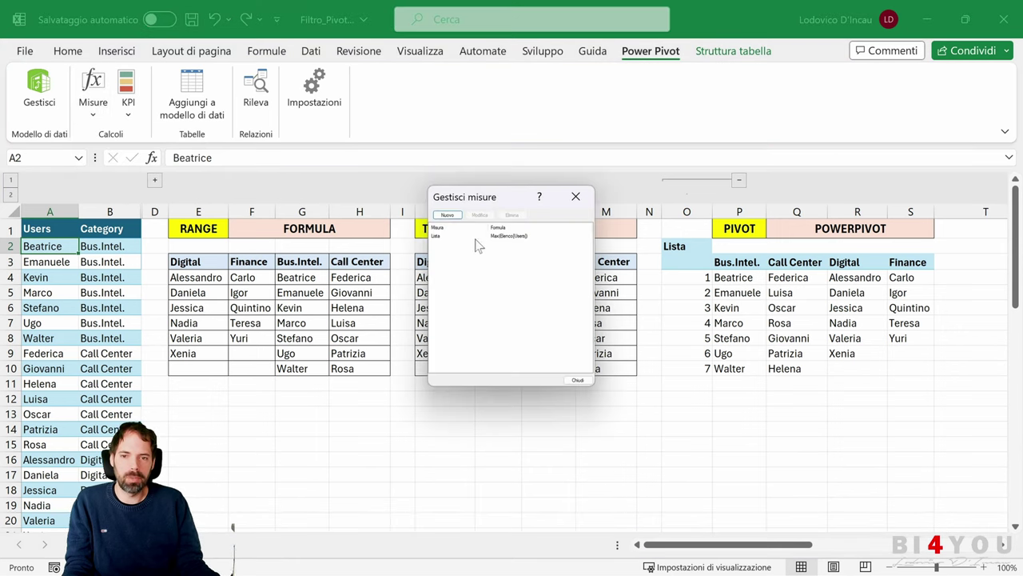
{"action": "left_click", "coordinate": [479, 214]}
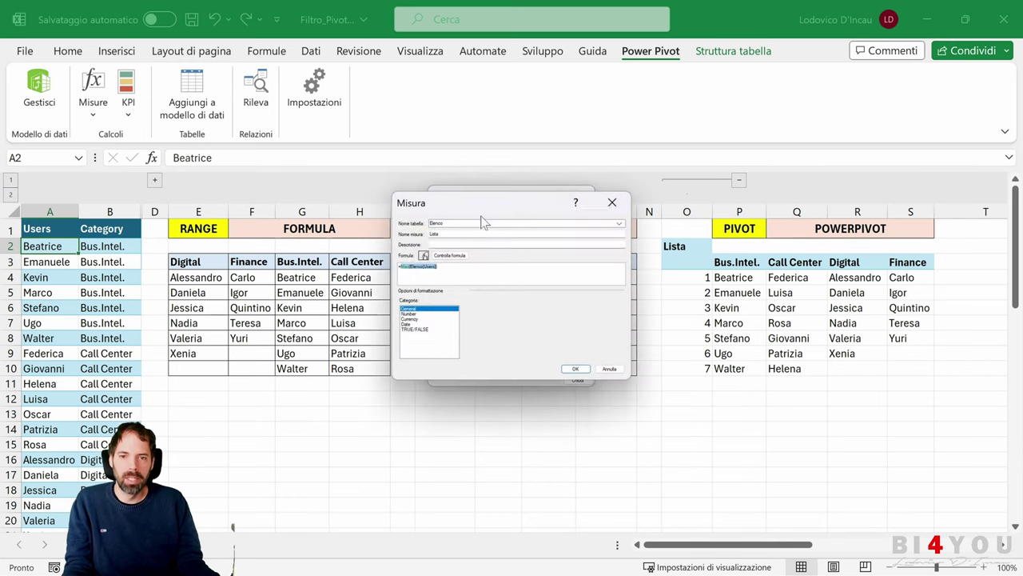
{"action": "left_click", "coordinate": [611, 205]}
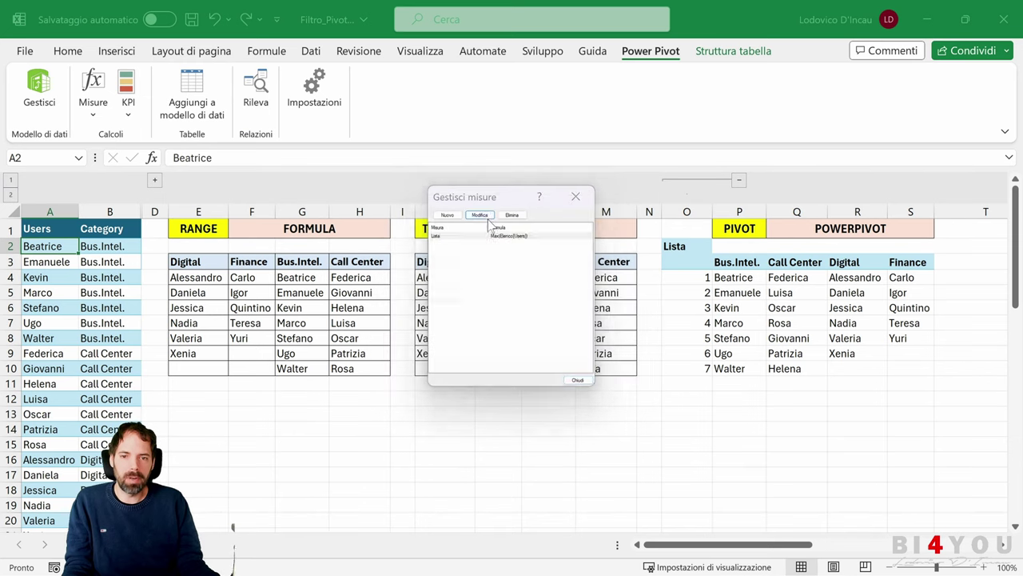
{"action": "left_click", "coordinate": [479, 215]}
{"action": "left_click_drag", "start_coordinate": [517, 206], "coordinate": [483, 165]}
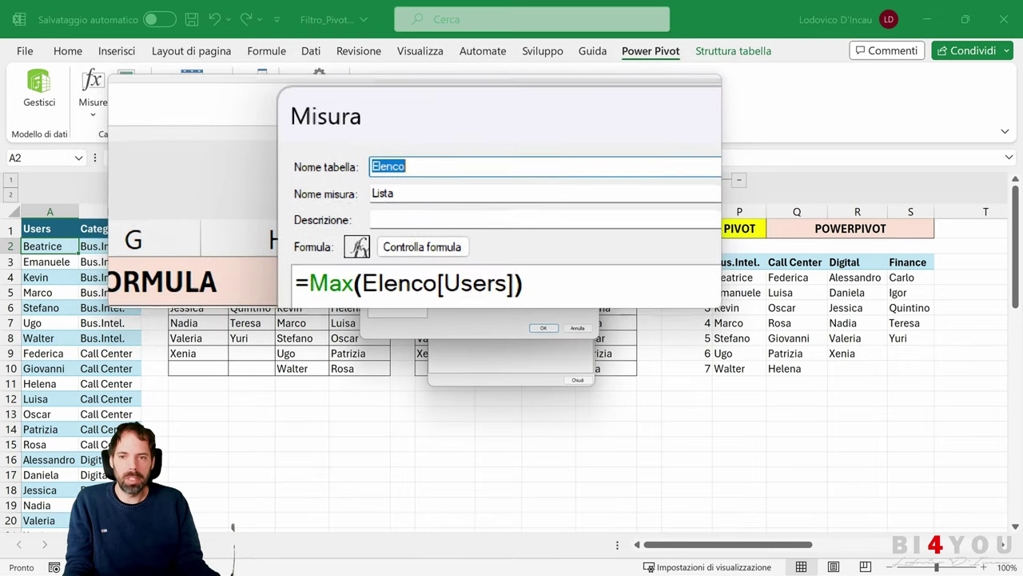
Review the Lista formula =Max(Elenco[Users]) and close the measure dialogs unchanged.
{"action": "key", "text": "Tab"}
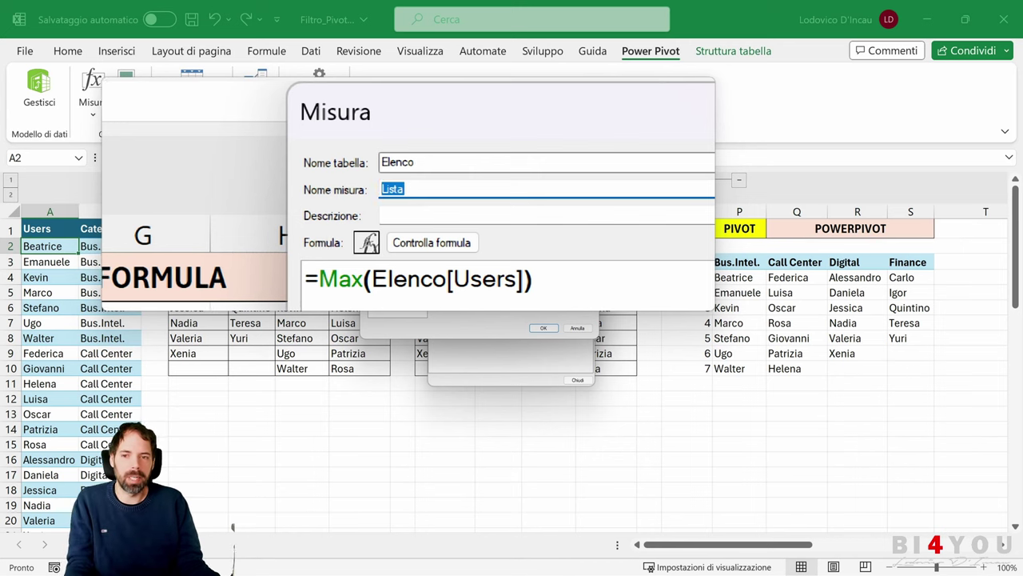
{"action": "left_click", "coordinate": [382, 279]}
{"action": "double_click", "coordinate": [367, 229]}
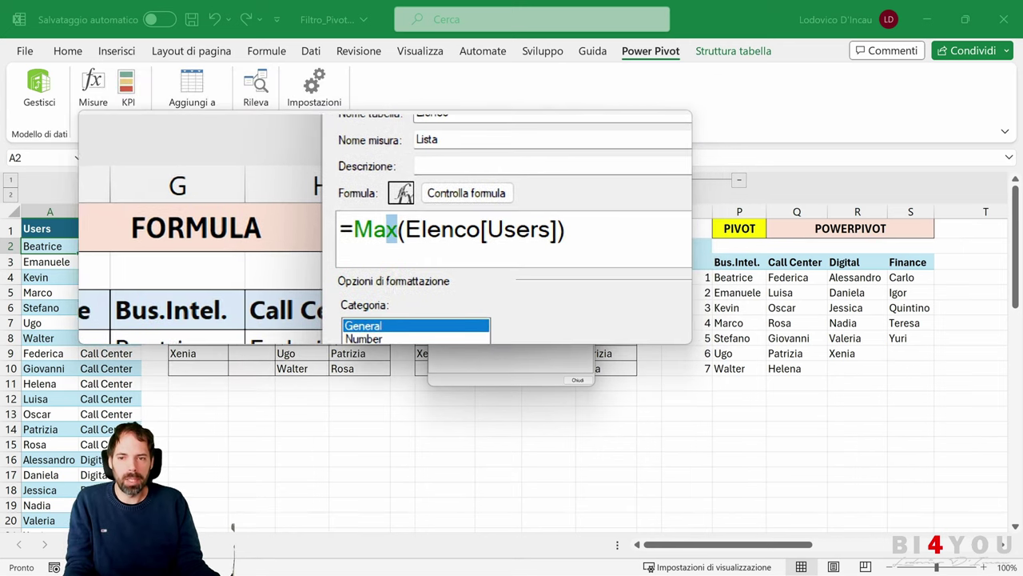
{"action": "left_click_drag", "start_coordinate": [394, 228], "coordinate": [428, 227]}
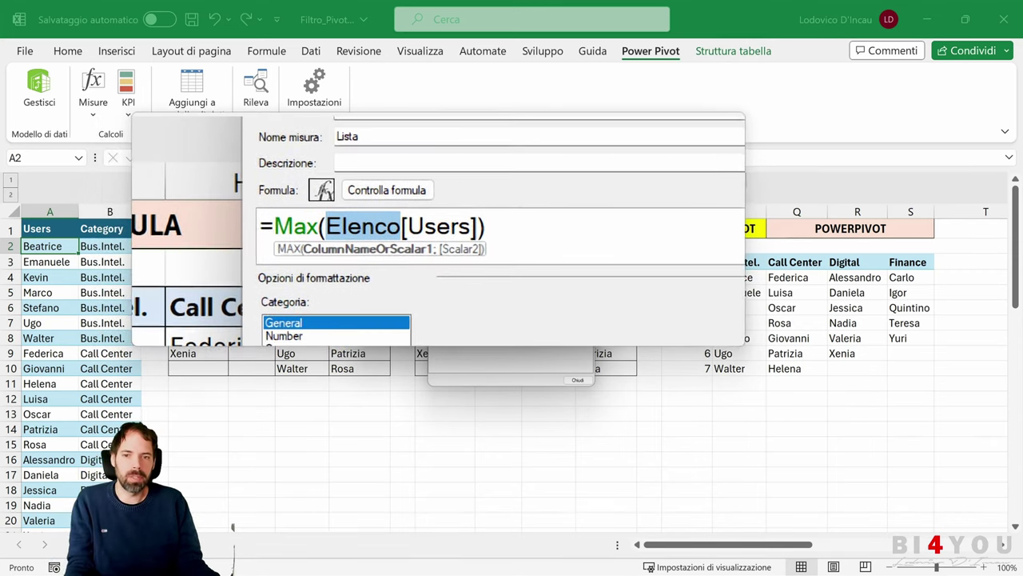
{"action": "double_click", "coordinate": [436, 228]}
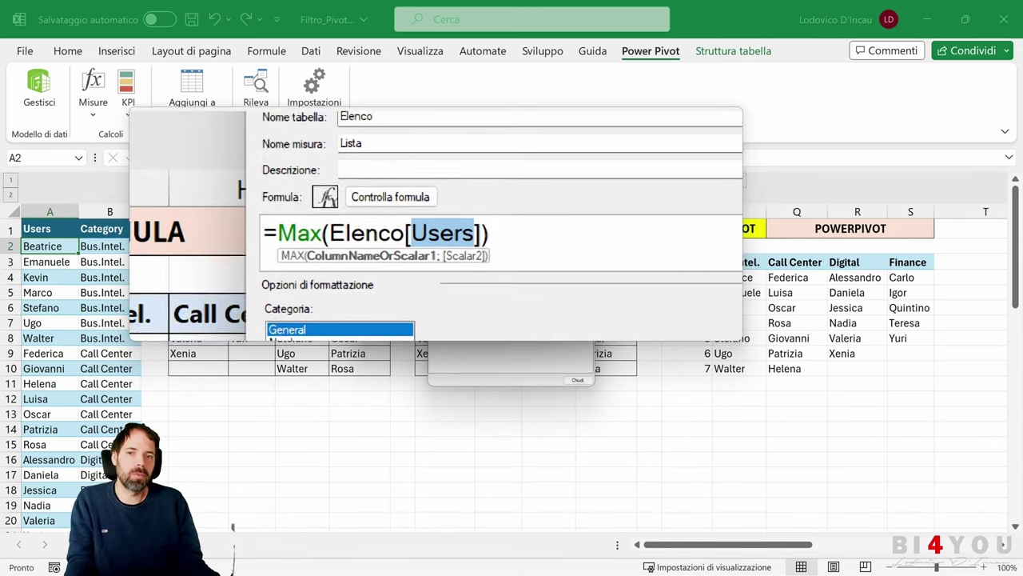
{"action": "left_click_drag", "start_coordinate": [463, 231], "coordinate": [267, 232]}
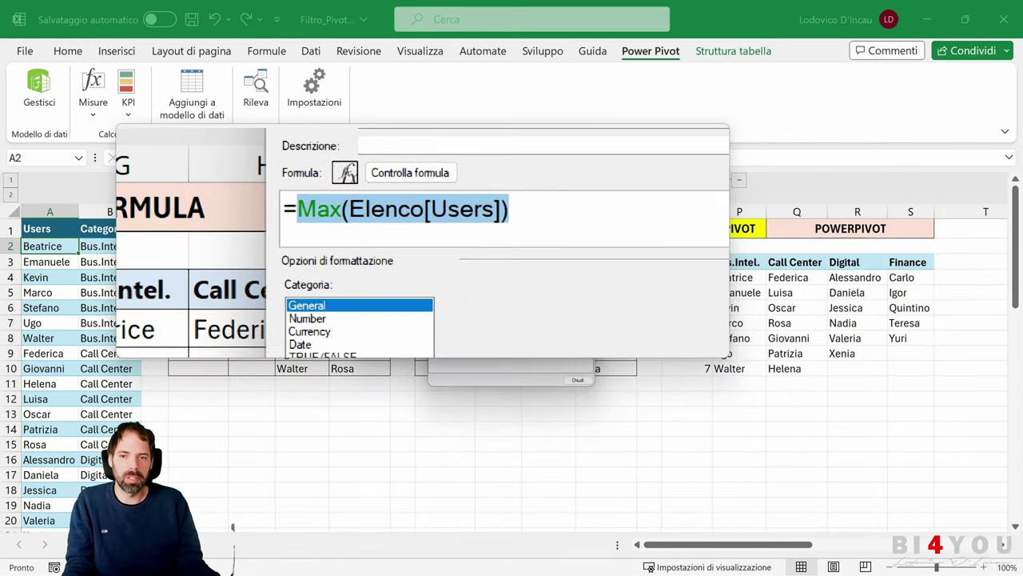
{"action": "left_click", "coordinate": [418, 229]}
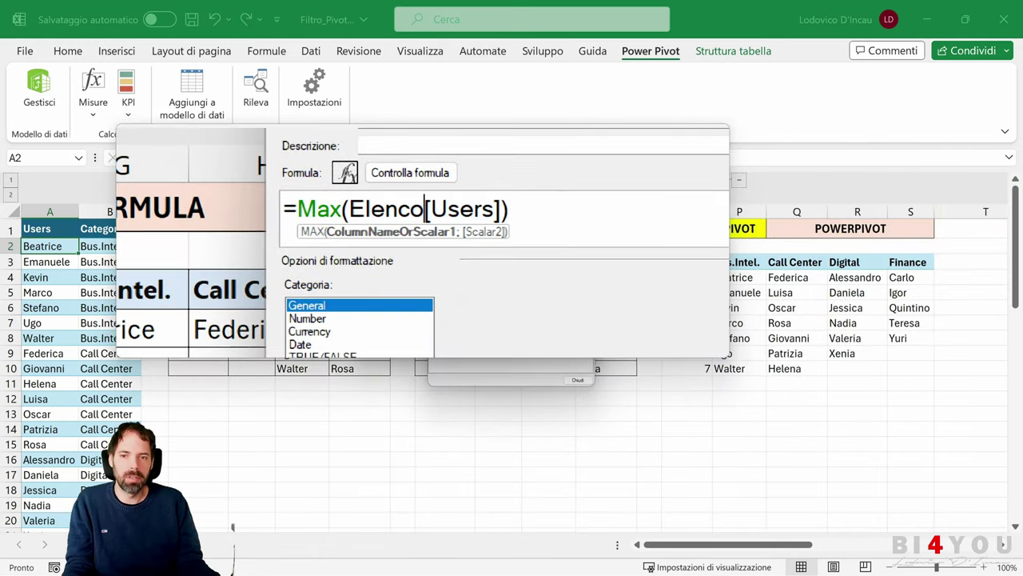
{"action": "left_click", "coordinate": [543, 329]}
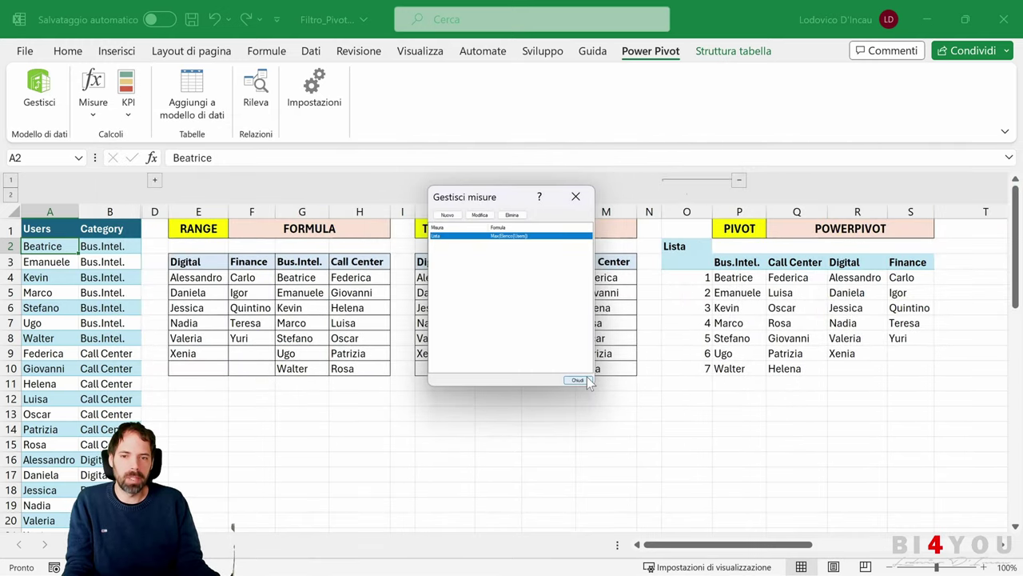
{"action": "left_click", "coordinate": [577, 380]}
Show the PivotTable field list for the pivot, then close it again.
{"action": "right_click", "coordinate": [692, 291]}
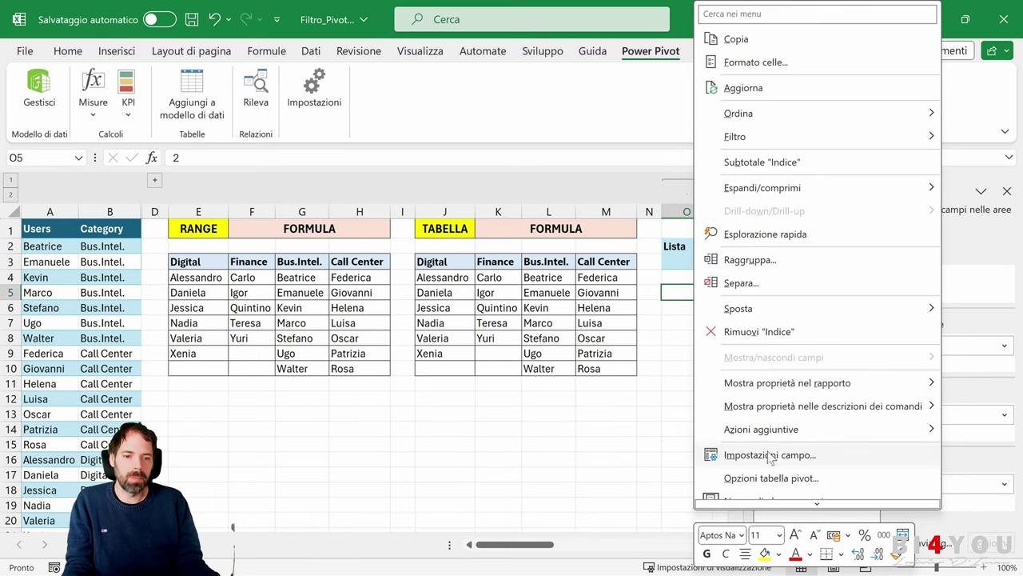
{"action": "left_click", "coordinate": [760, 497]}
{"action": "right_click", "coordinate": [729, 310]}
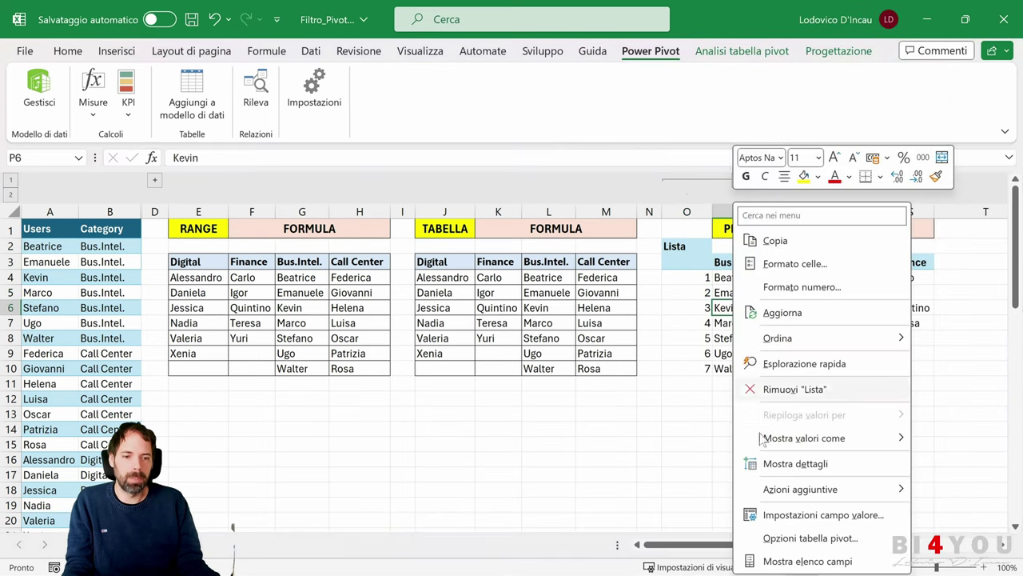
{"action": "left_click", "coordinate": [792, 561]}
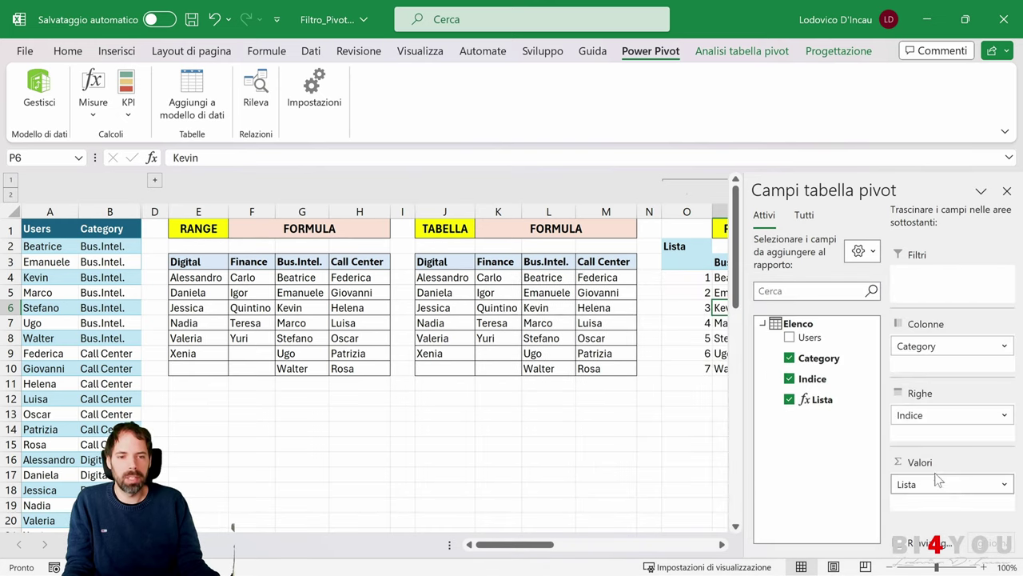
{"action": "left_click", "coordinate": [1007, 192]}
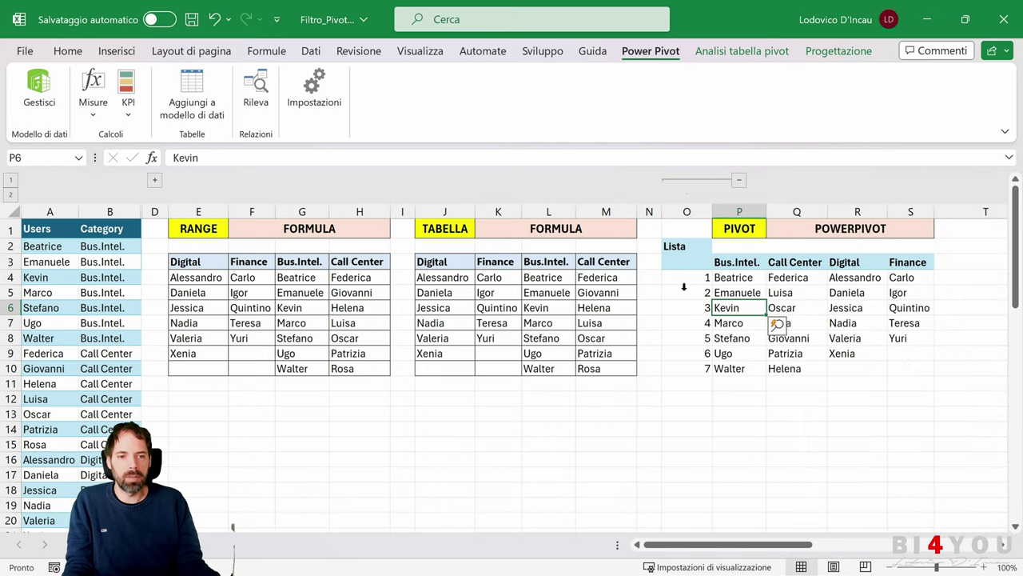
Hide the Lista numbering column O and select the PIVOT heading cell P1.
{"action": "left_click", "coordinate": [685, 261]}
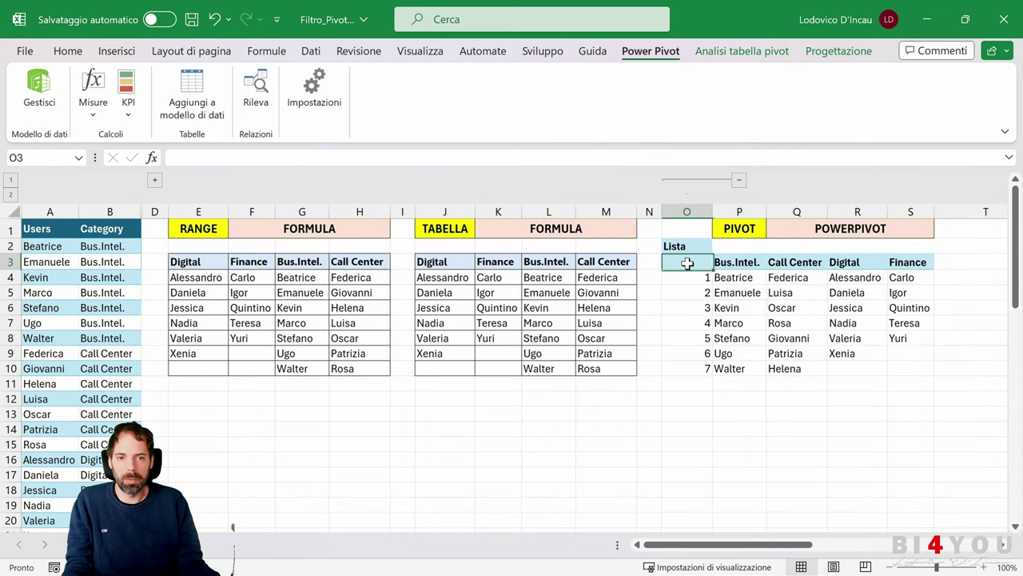
{"action": "key", "text": "ctrl+0"}
{"action": "left_click", "coordinate": [702, 229]}
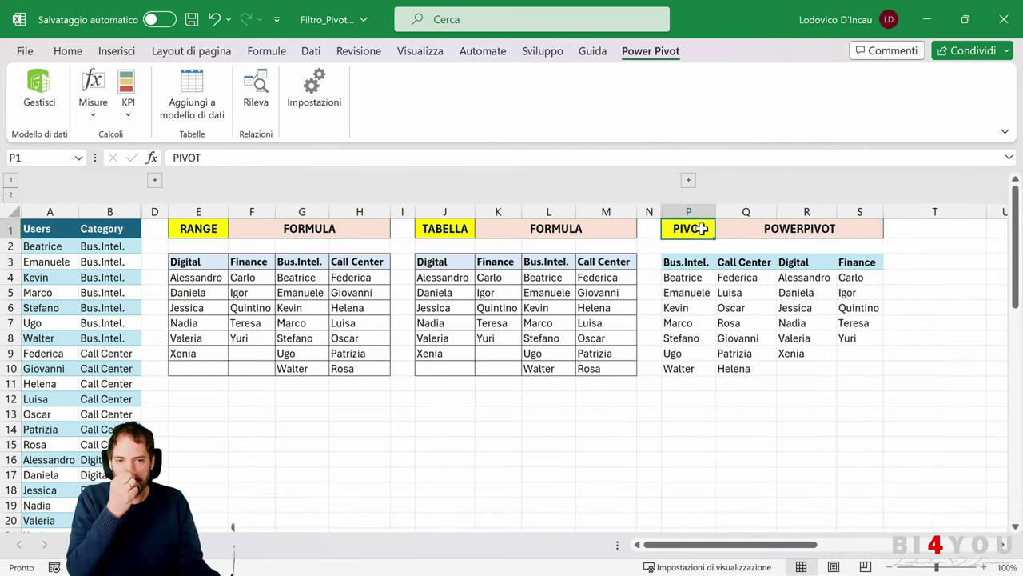
Unhide the Indice column C and look over its values and the Category column.
{"action": "left_click", "coordinate": [154, 179]}
{"action": "left_click_drag", "start_coordinate": [169, 246], "coordinate": [169, 483]}
{"action": "left_click", "coordinate": [114, 279]}
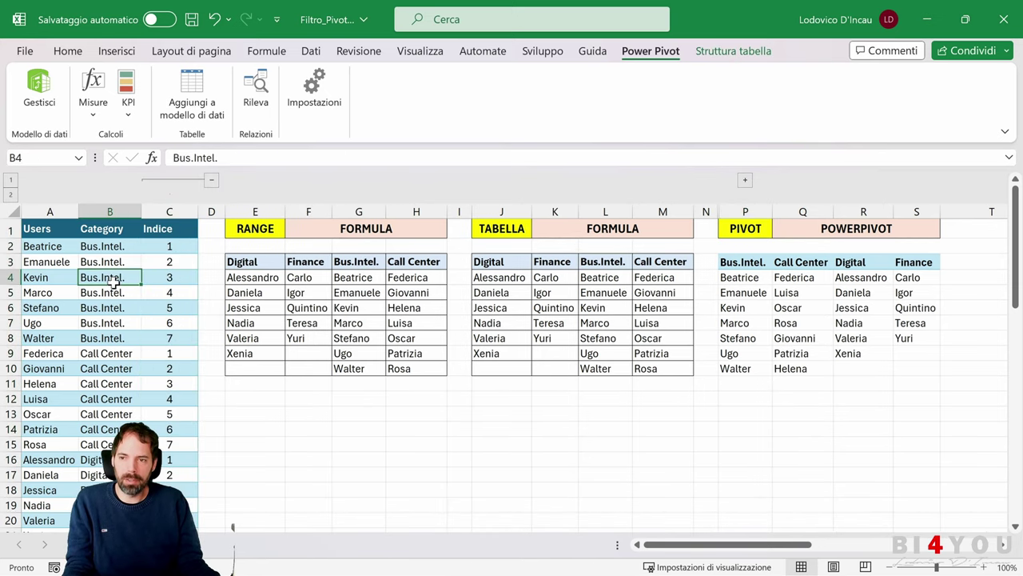
{"action": "left_click", "coordinate": [118, 227]}
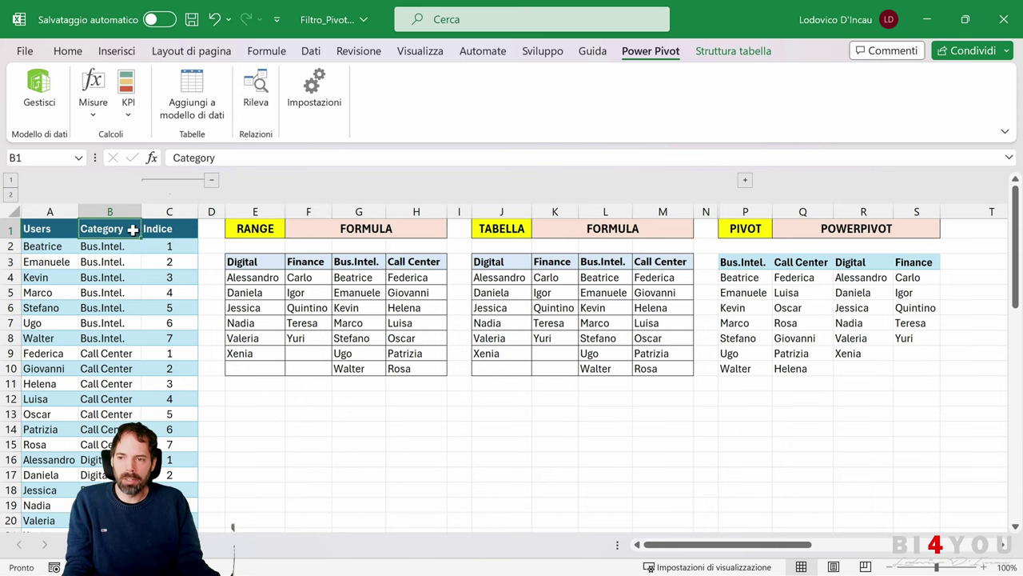
{"action": "left_click", "coordinate": [116, 51]}
{"action": "left_click", "coordinate": [68, 51]}
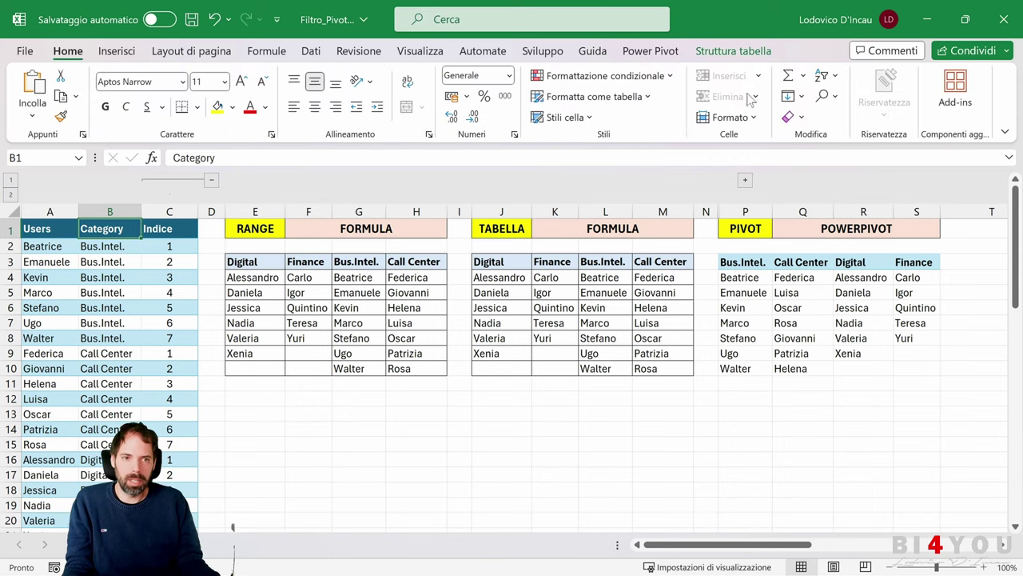
{"action": "left_click", "coordinate": [824, 75]}
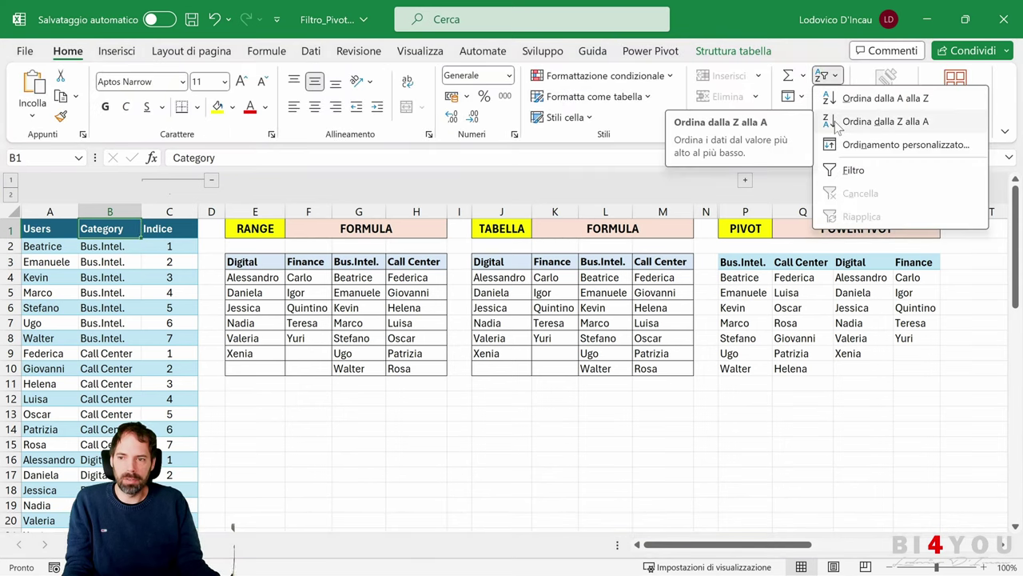
{"action": "left_click", "coordinate": [28, 248]}
Sort the user table by Users A–Z, check the Indice formula, and refresh the pivot.
{"action": "left_click", "coordinate": [60, 228]}
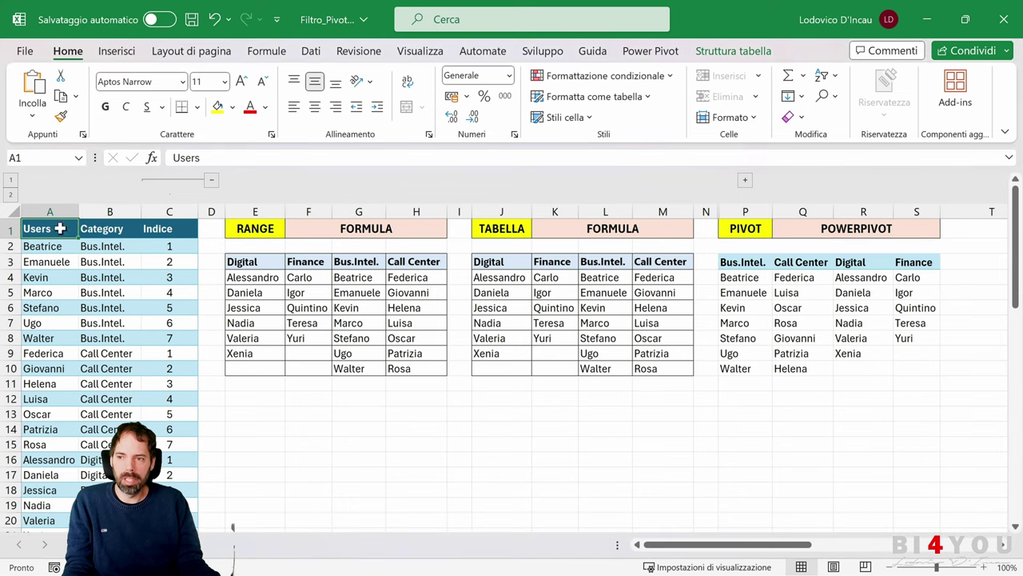
{"action": "left_click", "coordinate": [824, 75]}
{"action": "left_click", "coordinate": [846, 98]}
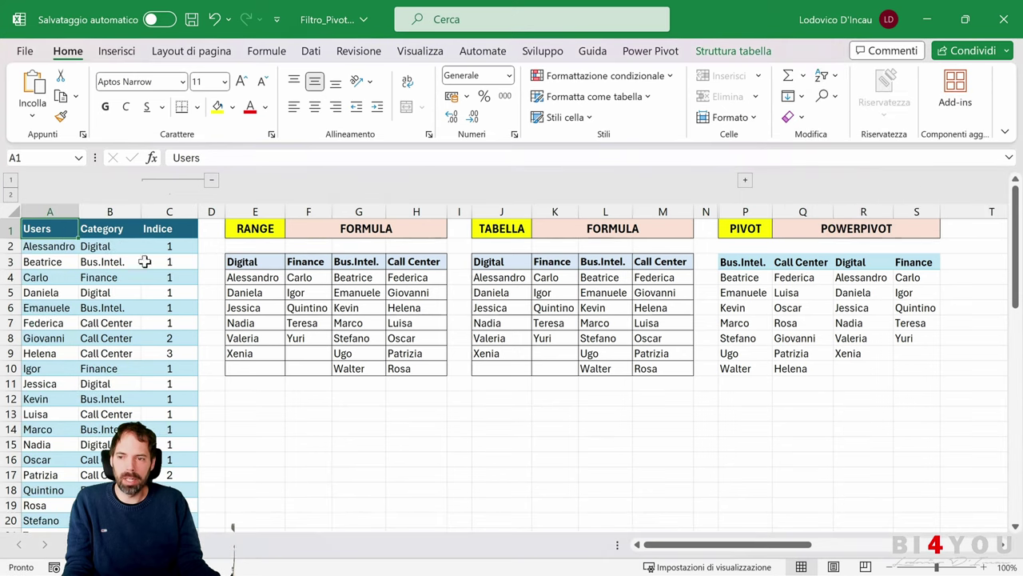
{"action": "scroll", "coordinate": [41, 249], "scroll_direction": "down", "scroll_amount": 3}
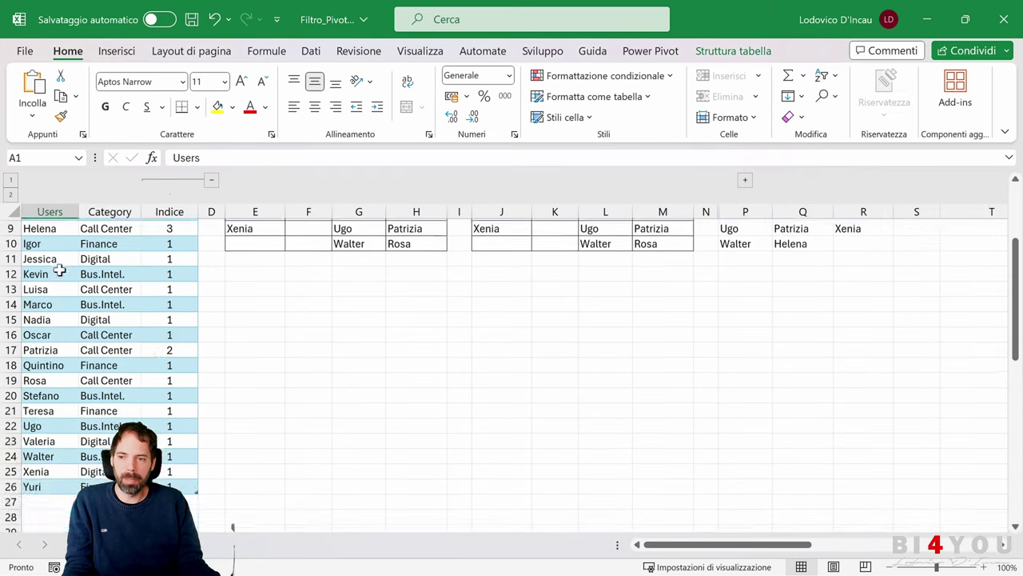
{"action": "scroll", "coordinate": [83, 272], "scroll_direction": "up", "scroll_amount": 3}
{"action": "left_click_drag", "start_coordinate": [162, 247], "coordinate": [170, 475]}
{"action": "left_click", "coordinate": [156, 246]}
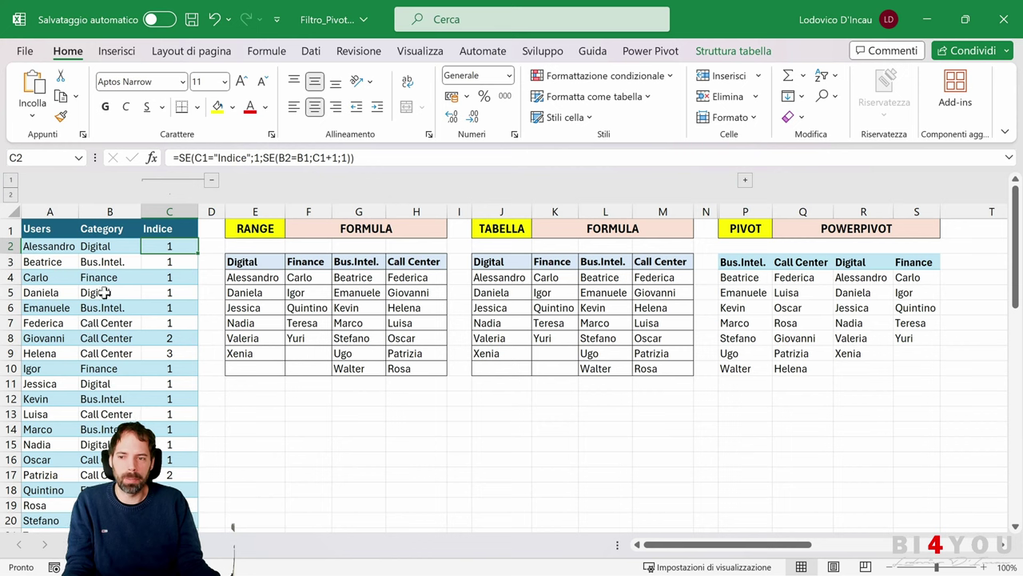
{"action": "right_click", "coordinate": [759, 277]}
{"action": "left_click", "coordinate": [795, 312]}
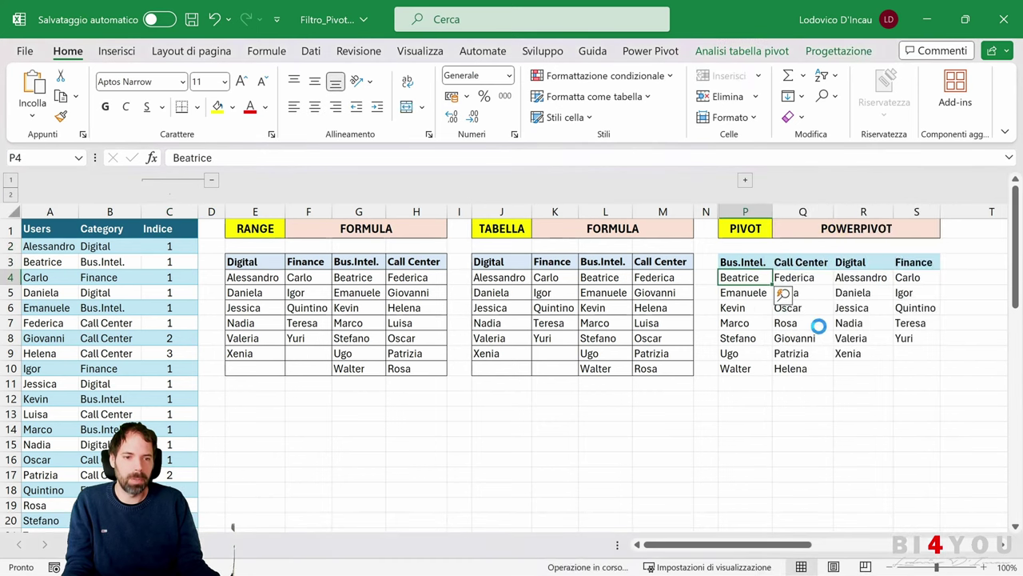
{"action": "left_click", "coordinate": [772, 352]}
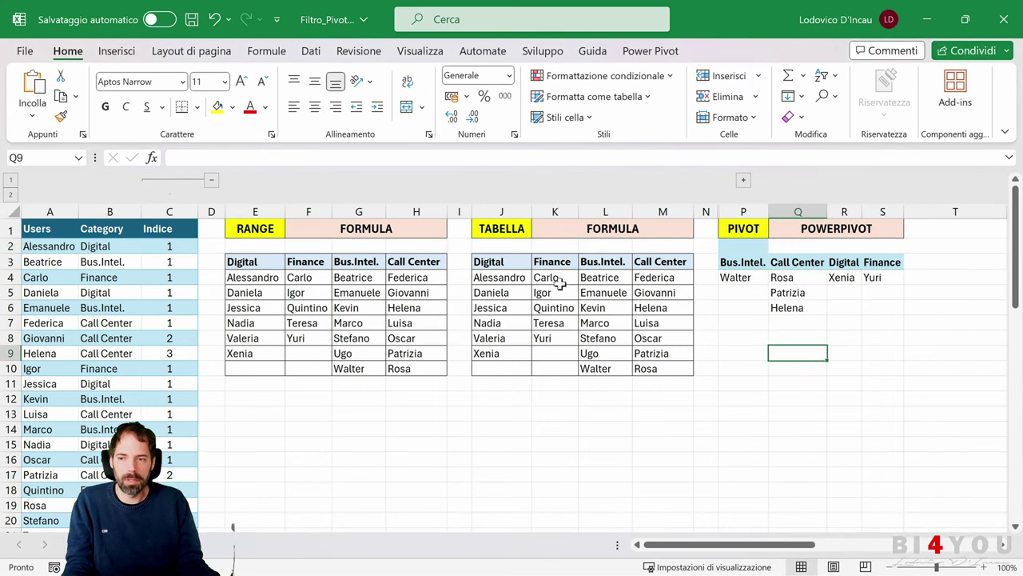
Re-sort the user table by Category A–Z and refresh the pivot again.
{"action": "left_click", "coordinate": [131, 229]}
{"action": "left_click", "coordinate": [824, 75]}
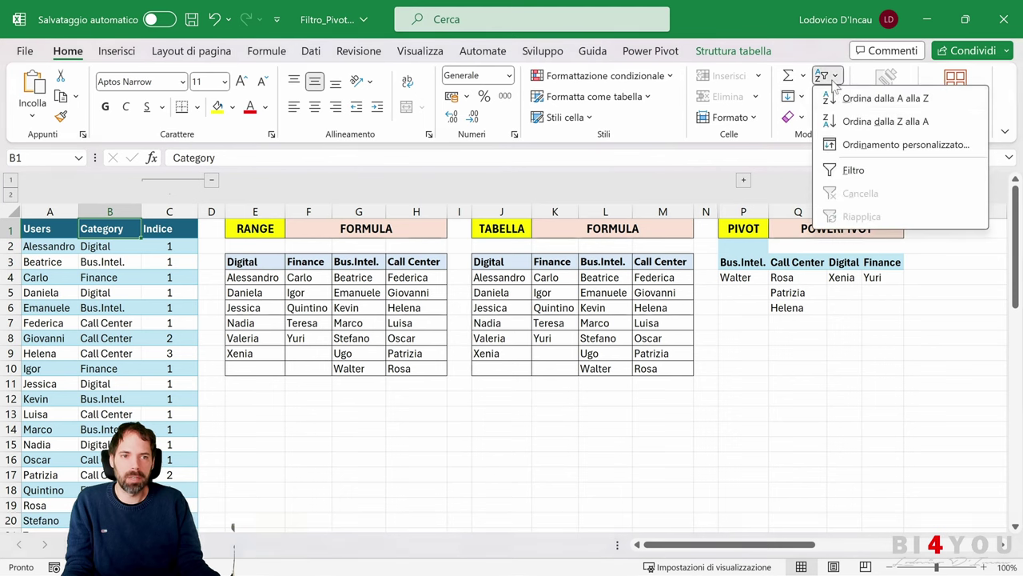
{"action": "left_click", "coordinate": [867, 95]}
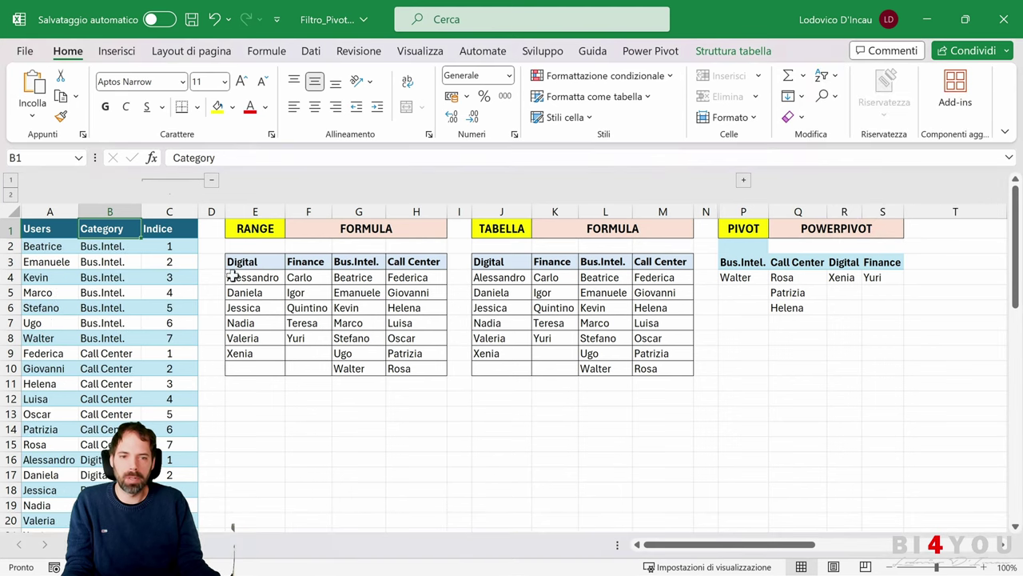
{"action": "right_click", "coordinate": [769, 277]}
{"action": "left_click", "coordinate": [835, 304]}
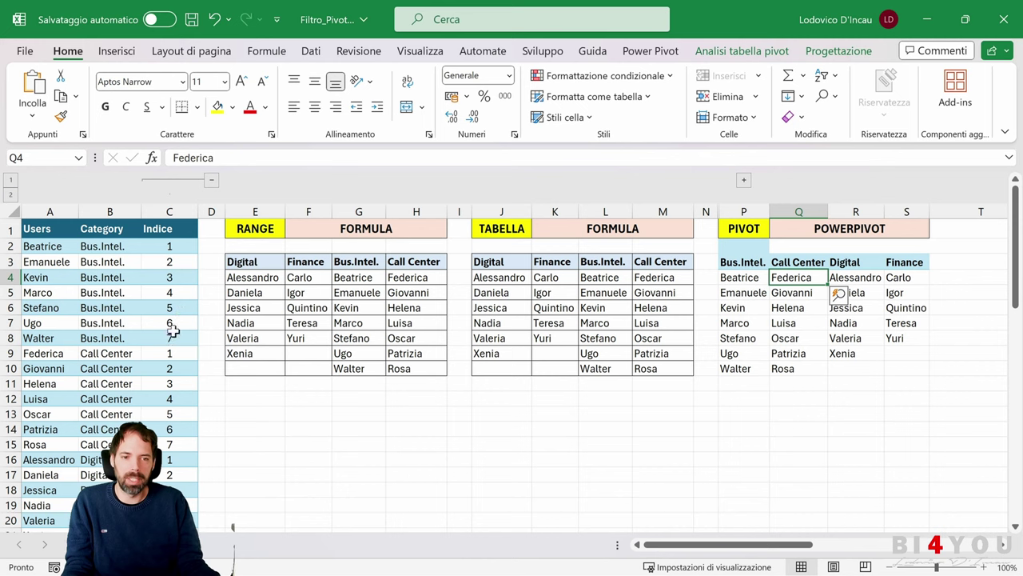
{"action": "left_click", "coordinate": [94, 259]}
Hide the Indice column again and open the Dati tab's data source list from the user table.
{"action": "left_click", "coordinate": [213, 182]}
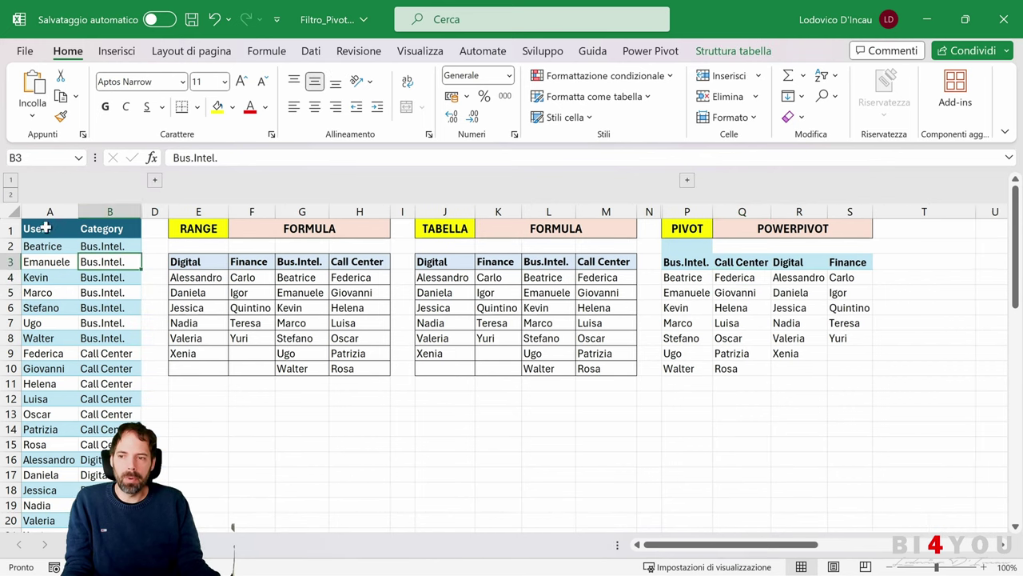
{"action": "left_click", "coordinate": [64, 231]}
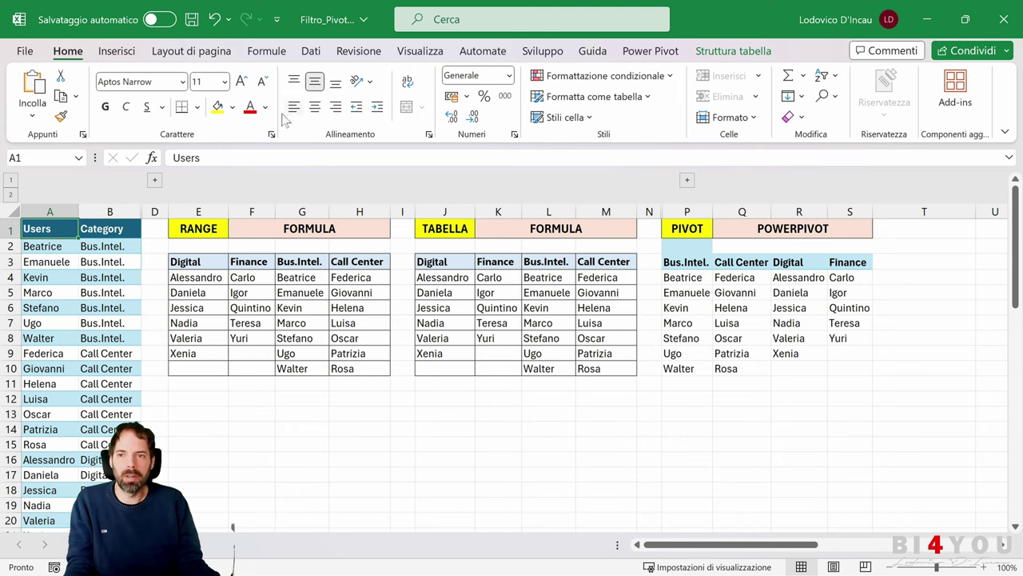
{"action": "left_click", "coordinate": [82, 262]}
{"action": "left_click", "coordinate": [64, 248]}
{"action": "left_click", "coordinate": [88, 275]}
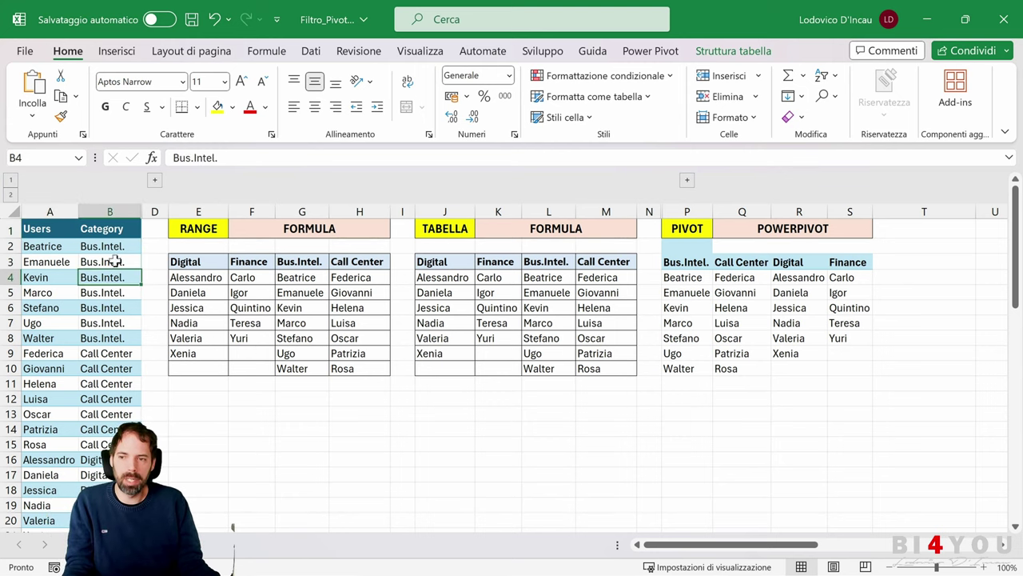
{"action": "left_click", "coordinate": [314, 51]}
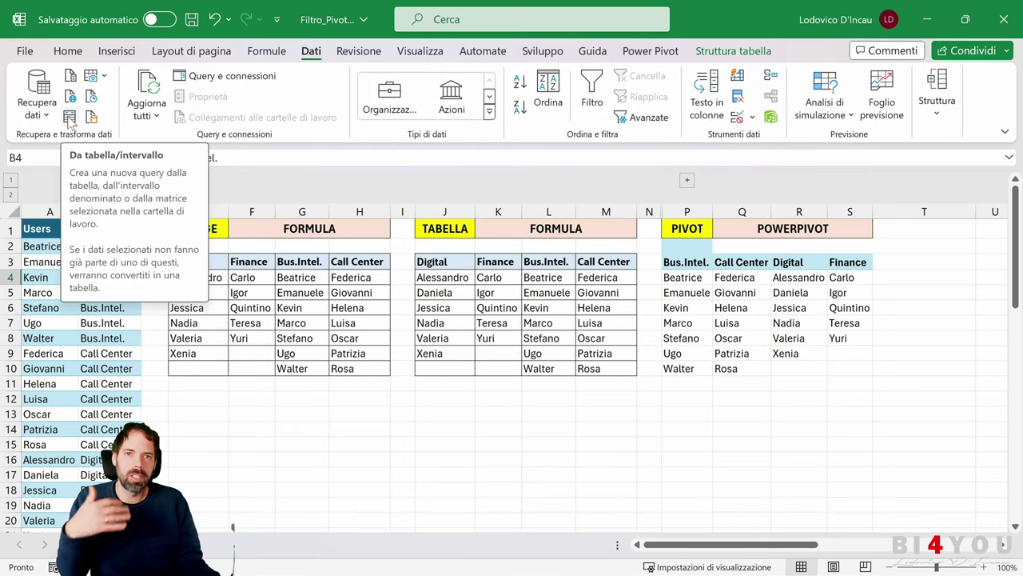
{"action": "left_click", "coordinate": [38, 104]}
Launch Power Query Editor and step through Modificato tipo, Rimosse colonne and Raggruppate righe.
{"action": "left_click", "coordinate": [112, 373]}
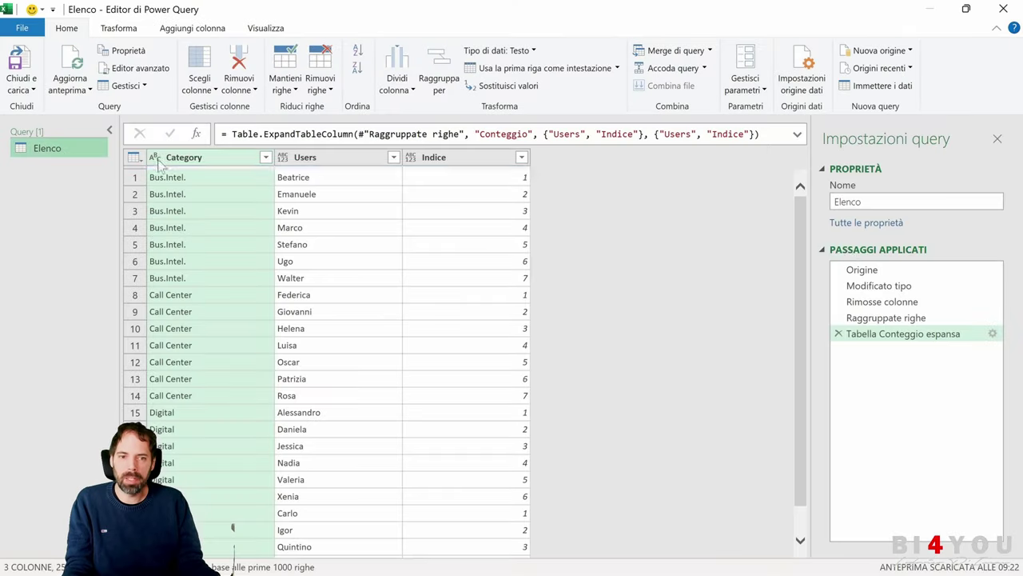
{"action": "left_click", "coordinate": [878, 285]}
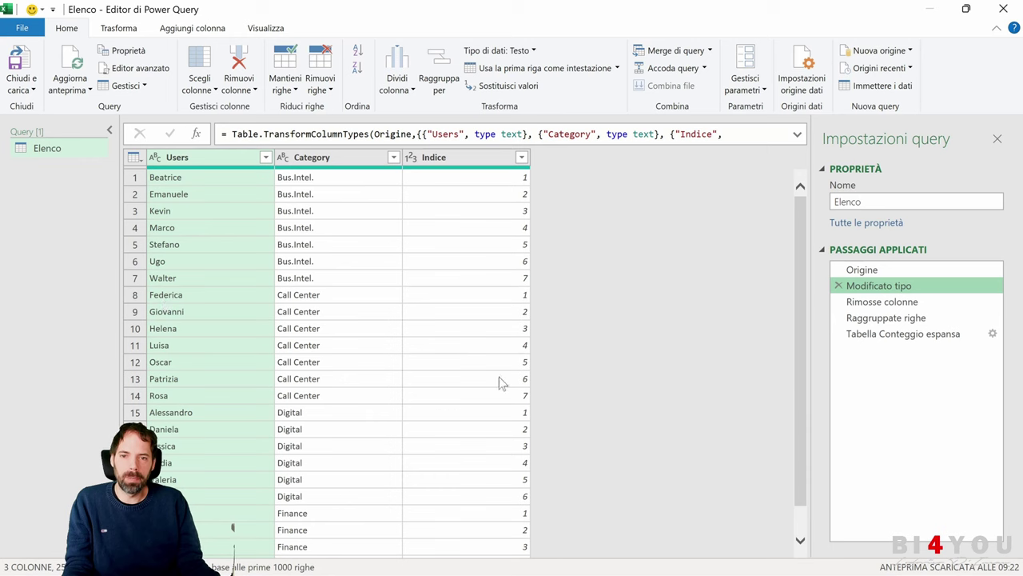
{"action": "left_click", "coordinate": [871, 301]}
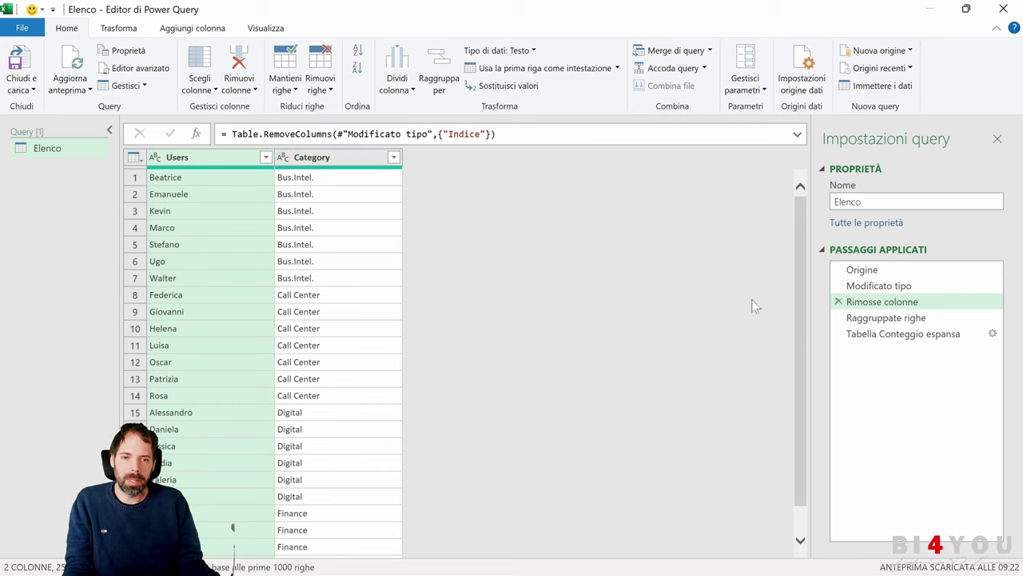
{"action": "left_click", "coordinate": [883, 317]}
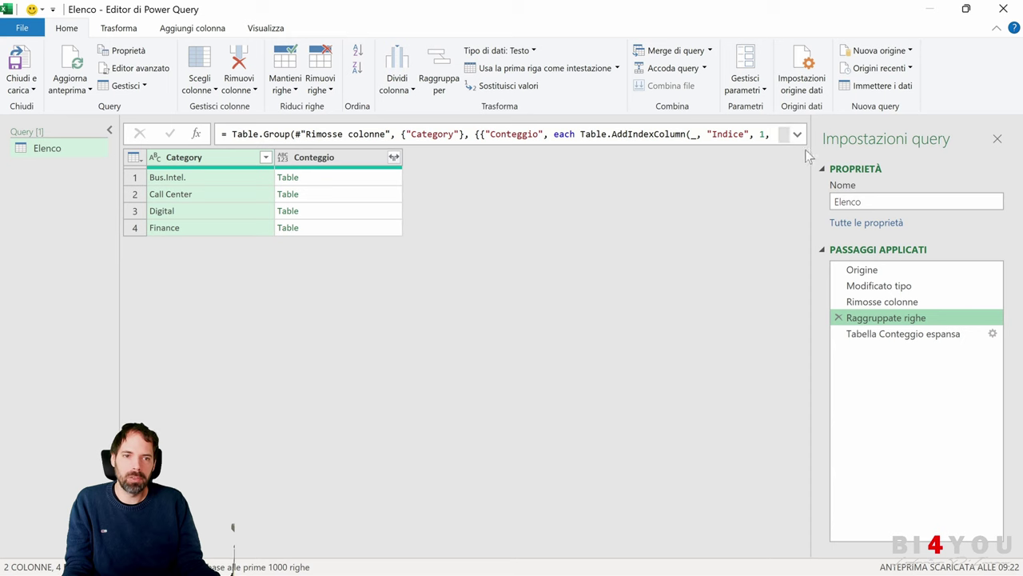
Read the full grouping formula and preview the Bus.Intel. nested table.
{"action": "left_click", "coordinate": [797, 134]}
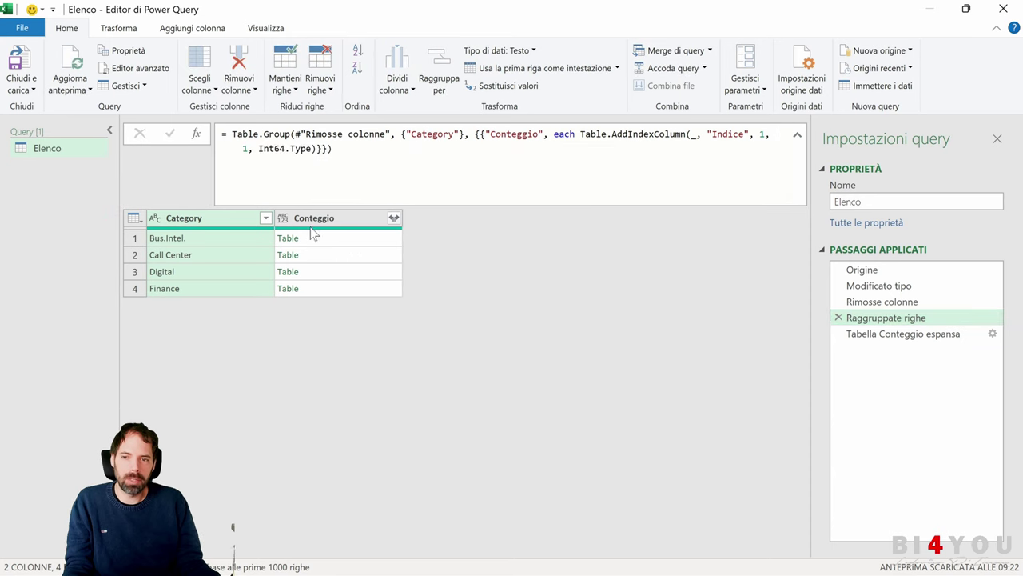
{"action": "left_click", "coordinate": [172, 240]}
{"action": "left_click", "coordinate": [189, 256]}
{"action": "left_click", "coordinate": [190, 290]}
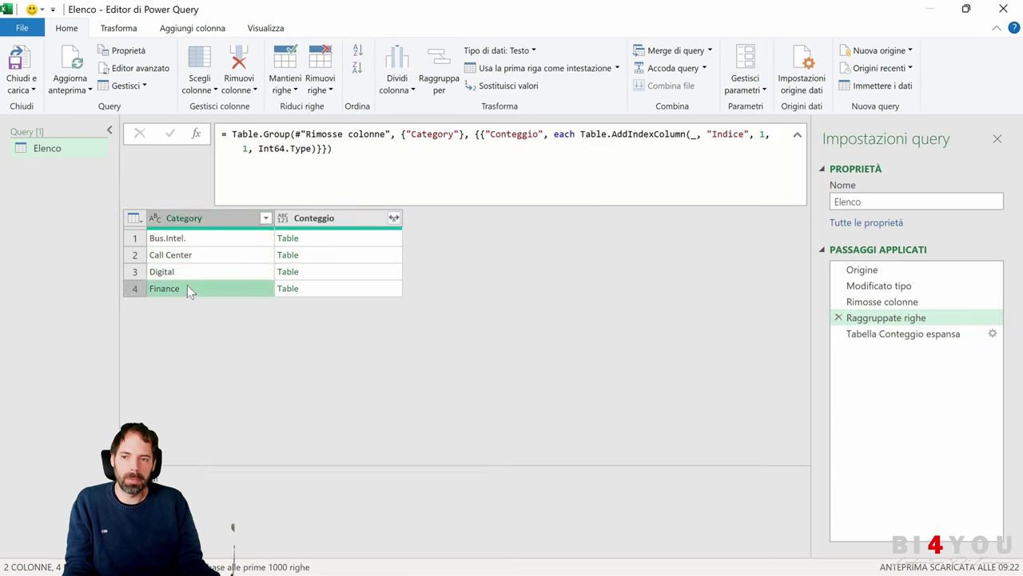
{"action": "left_click", "coordinate": [375, 238]}
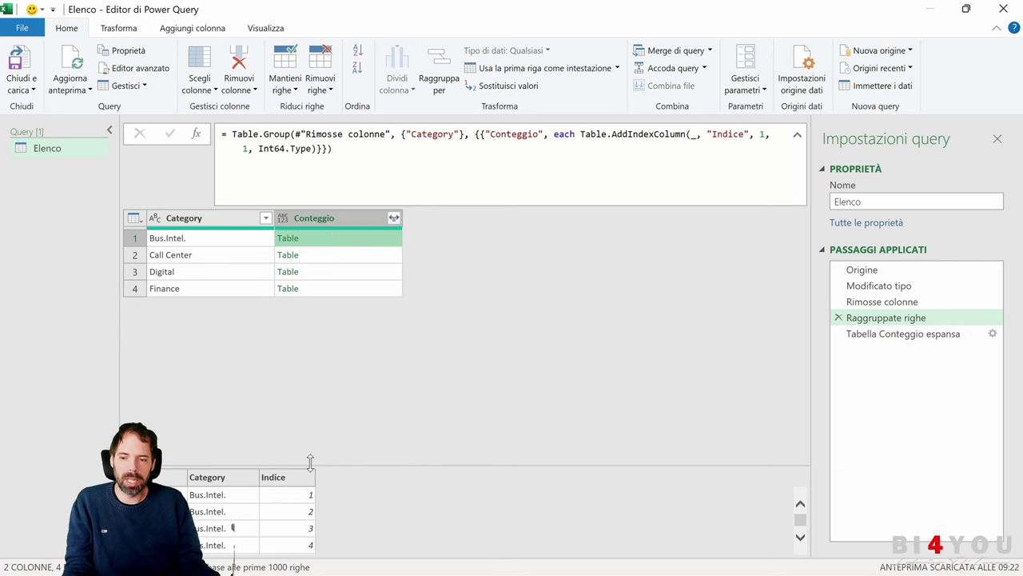
{"action": "left_click_drag", "start_coordinate": [311, 462], "coordinate": [311, 338]}
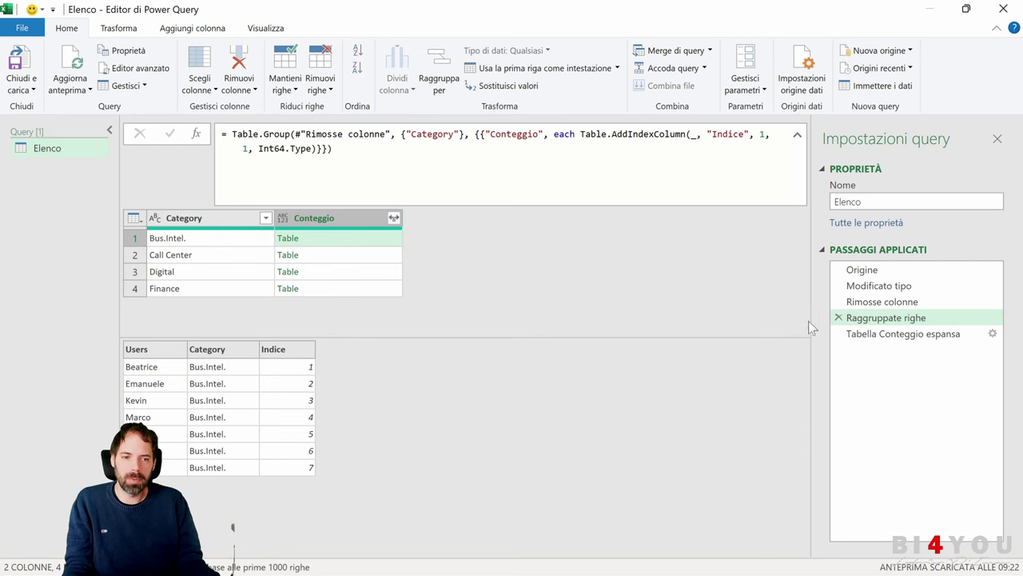
Compare the expanded Users and Indice result with the grouping and pre-grouping steps.
{"action": "left_click", "coordinate": [868, 334]}
{"action": "left_click", "coordinate": [504, 237]}
{"action": "left_click", "coordinate": [504, 271]}
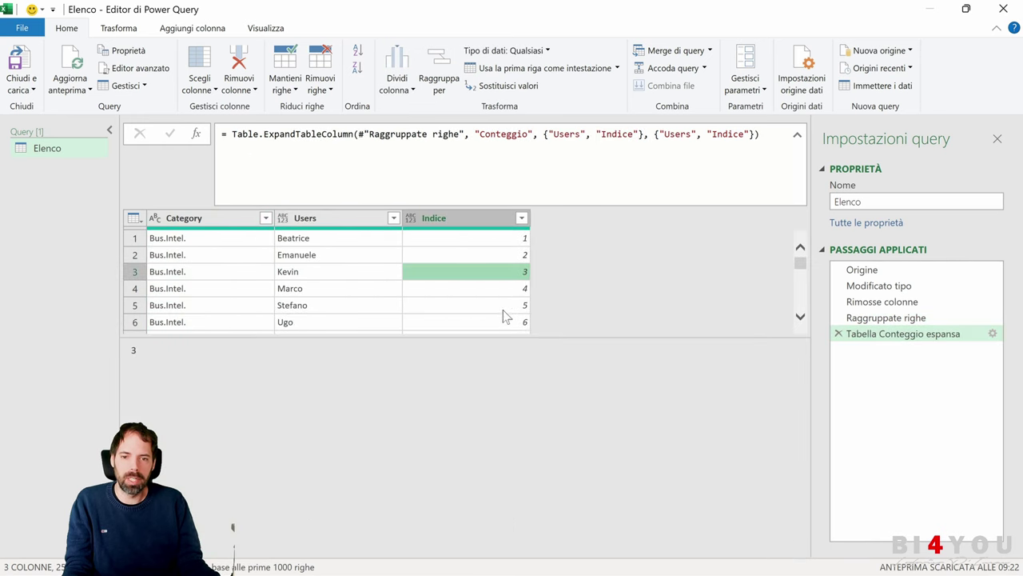
{"action": "left_click", "coordinate": [504, 304]}
{"action": "left_click_drag", "start_coordinate": [512, 341], "coordinate": [512, 470]}
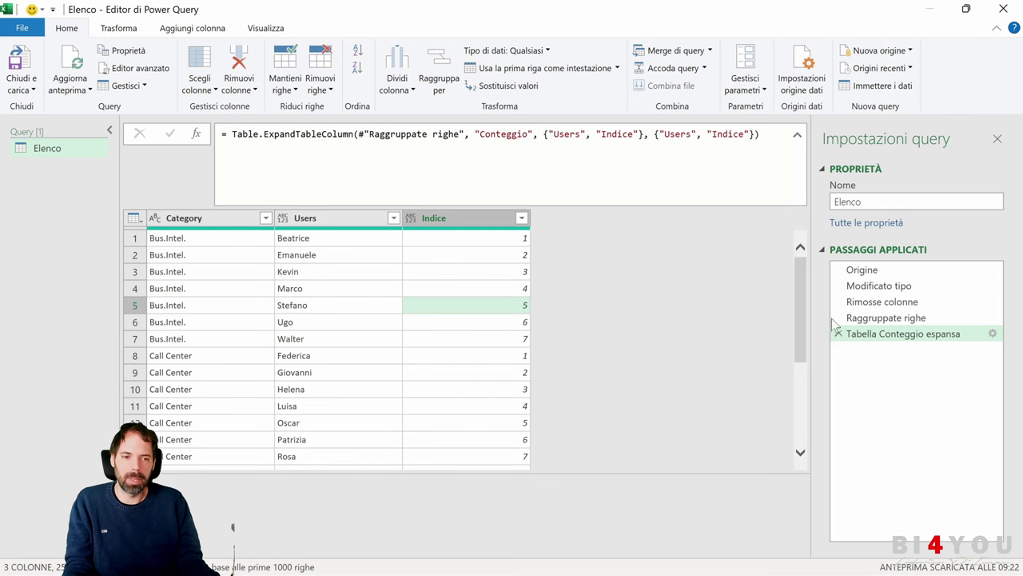
{"action": "left_click", "coordinate": [879, 317]}
{"action": "left_click", "coordinate": [322, 244]}
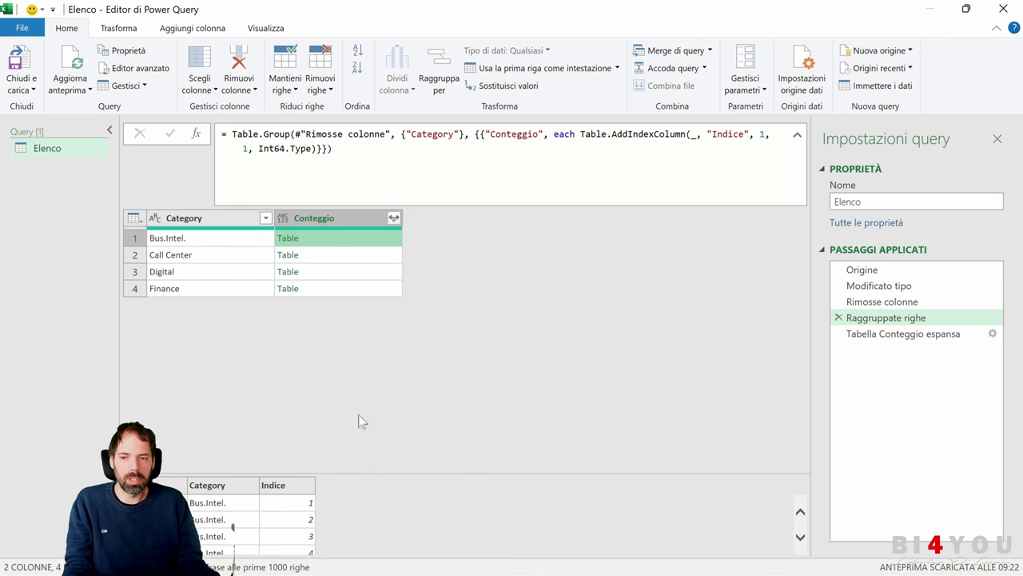
{"action": "left_click", "coordinate": [896, 302]}
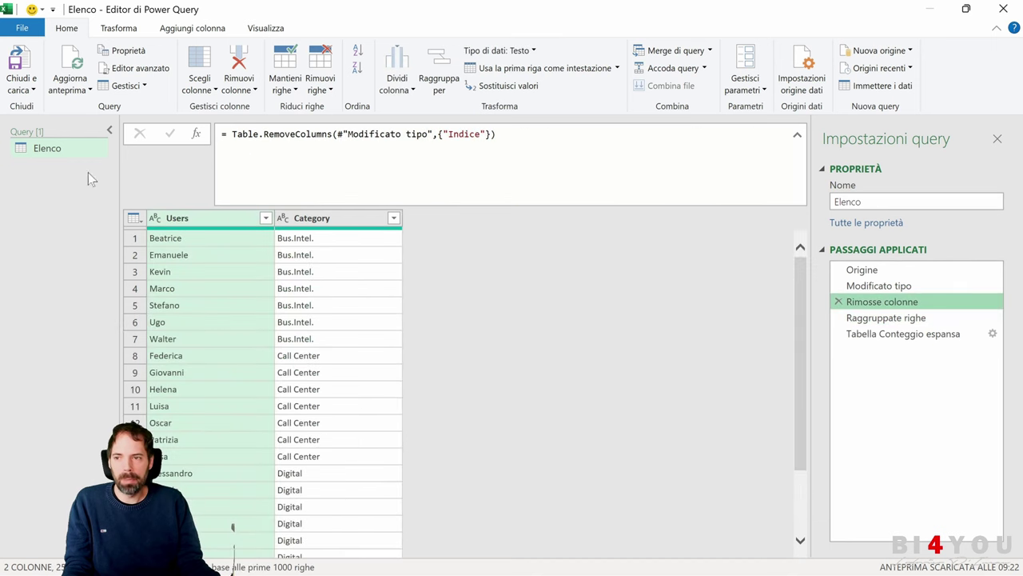
Duplicate Elenco as Elenco (2) and delete its expansion and grouping steps.
{"action": "right_click", "coordinate": [44, 156]}
{"action": "left_click", "coordinate": [74, 223]}
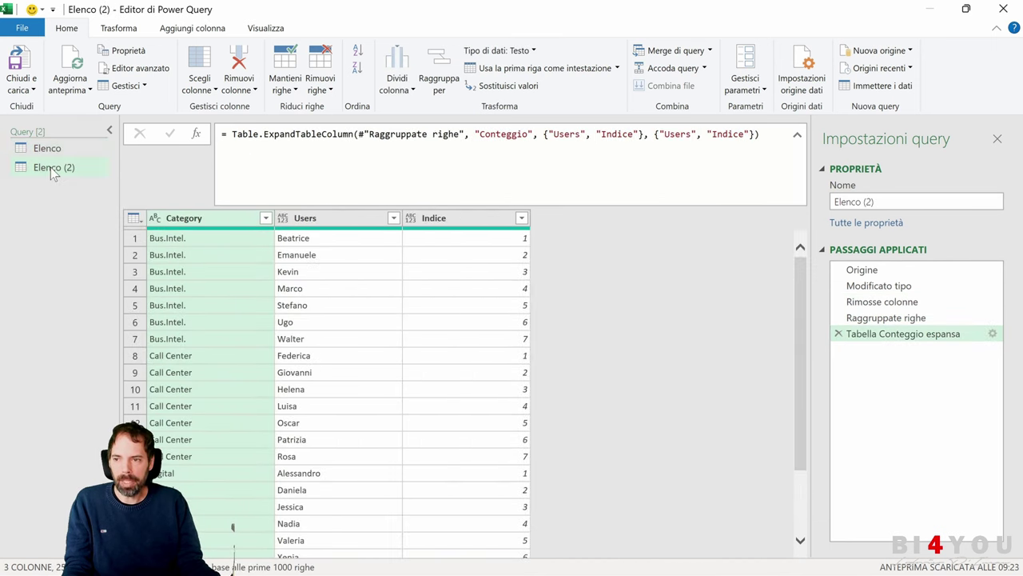
{"action": "left_click", "coordinate": [839, 334]}
{"action": "left_click", "coordinate": [839, 318]}
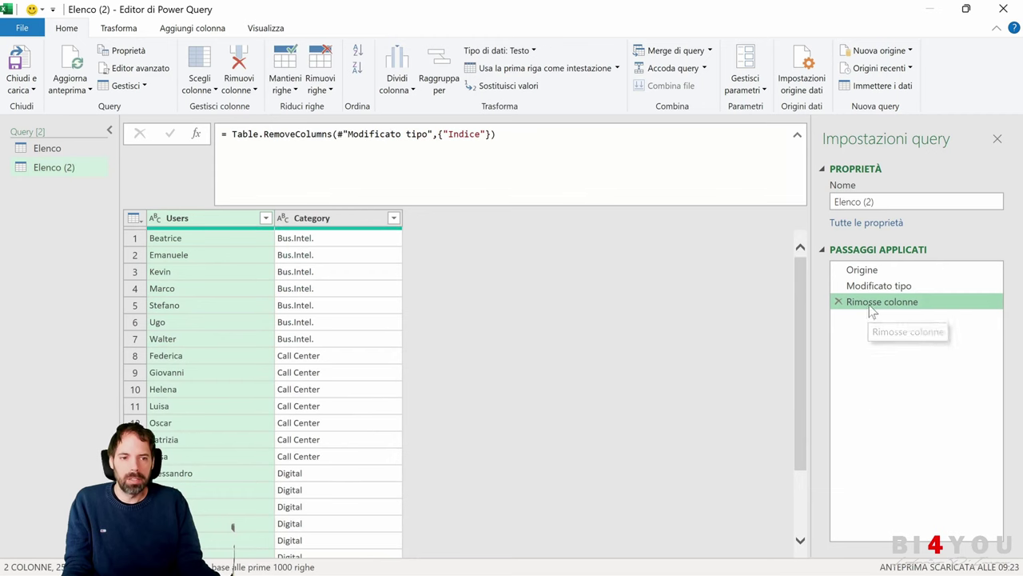
Group Elenco (2) by Category with the Tutte le righe operation.
{"action": "left_click", "coordinate": [118, 28]}
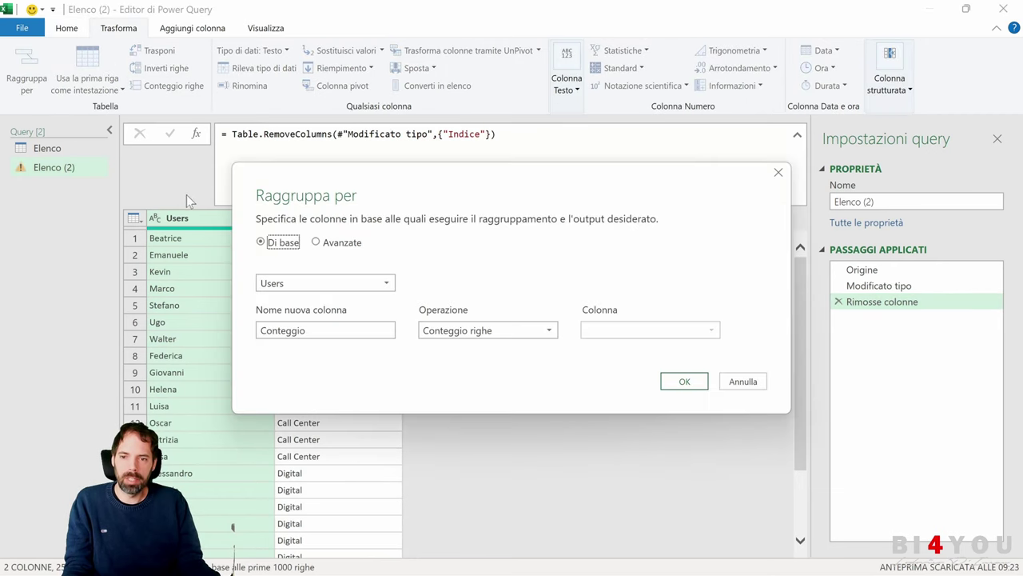
{"action": "left_click", "coordinate": [343, 284]}
{"action": "left_click", "coordinate": [324, 315]}
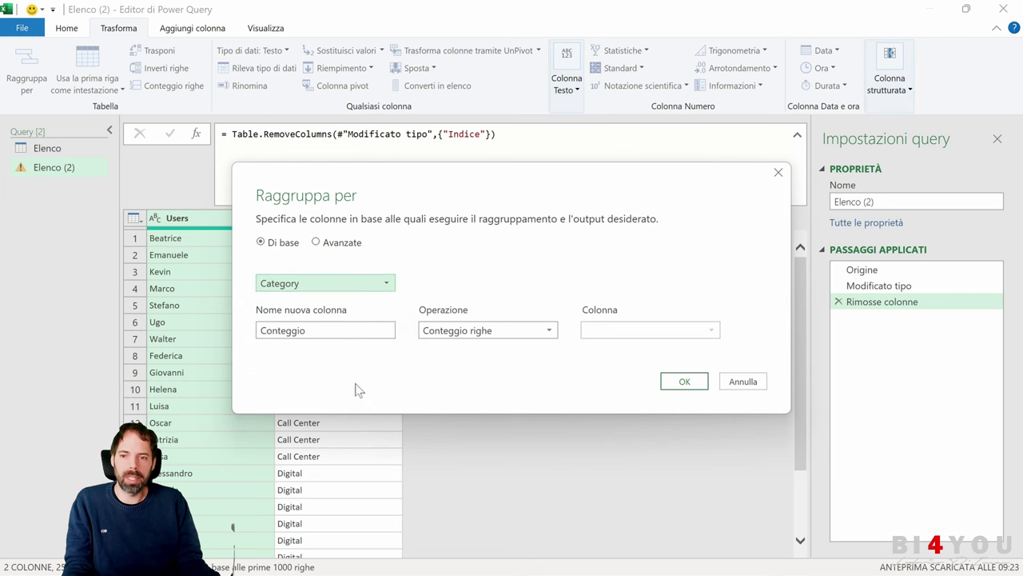
{"action": "left_click", "coordinate": [499, 330]}
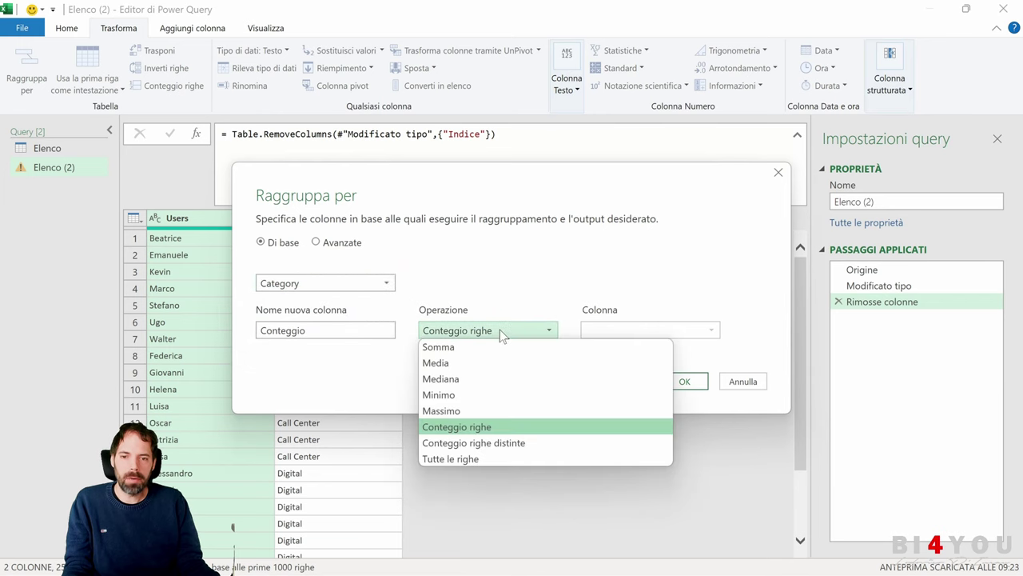
{"action": "left_click", "coordinate": [480, 456]}
{"action": "key", "text": "Return"}
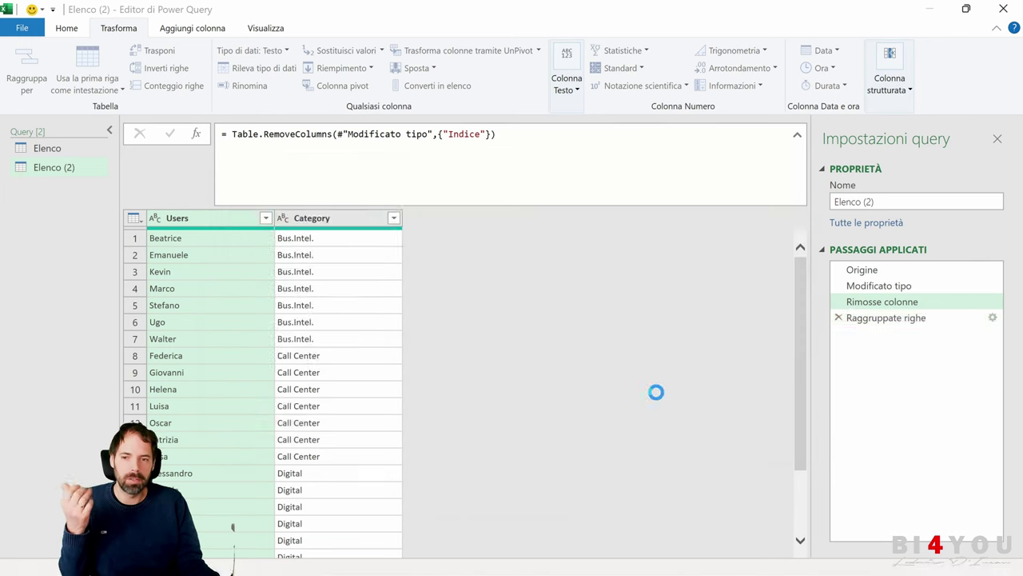
Preview each category's nested table in the original Elenco's Raggruppate righe step.
{"action": "left_click", "coordinate": [47, 148]}
{"action": "left_click", "coordinate": [883, 317]}
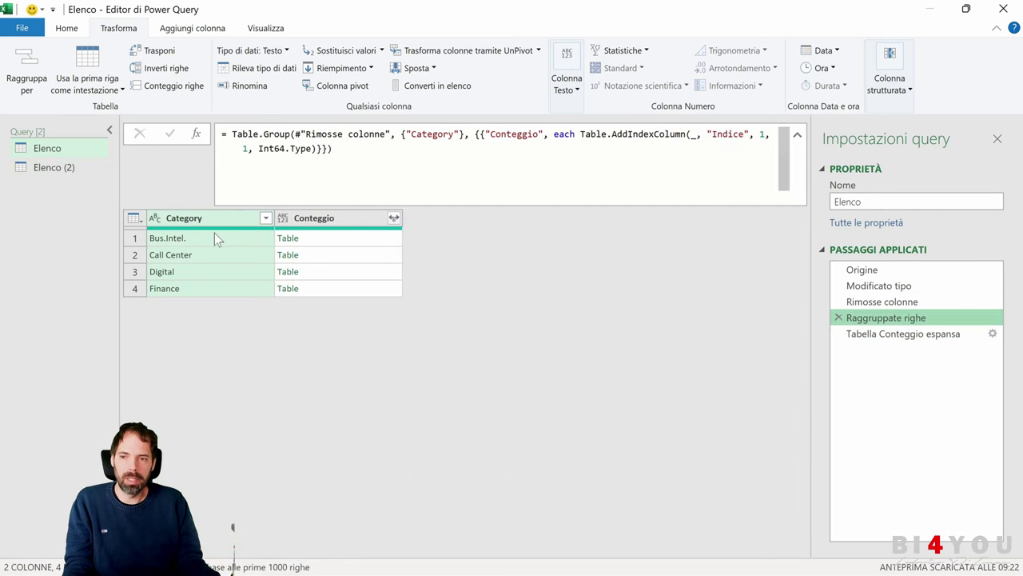
{"action": "left_click", "coordinate": [352, 243]}
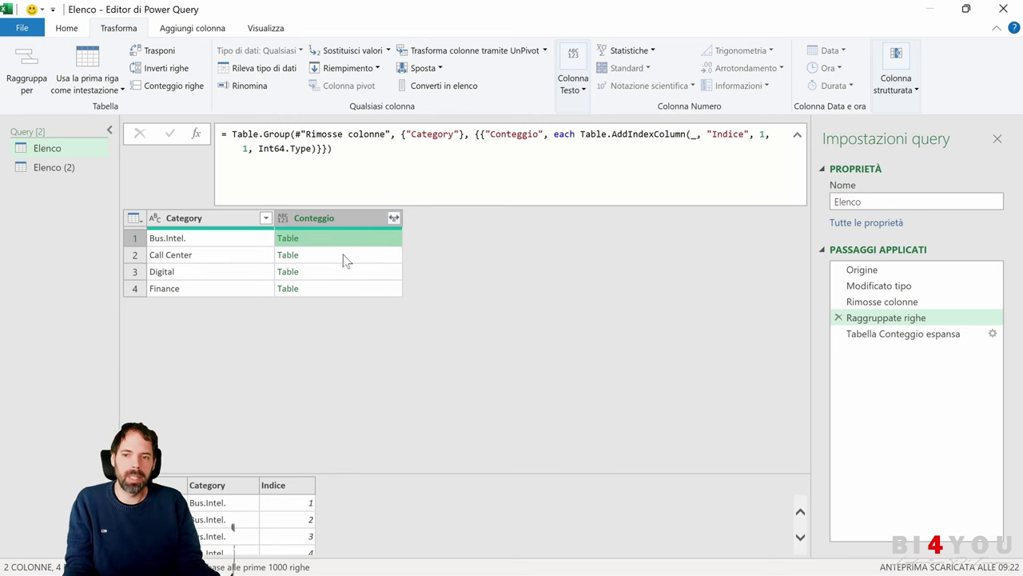
{"action": "left_click", "coordinate": [343, 254]}
{"action": "left_click", "coordinate": [348, 272]}
{"action": "left_click", "coordinate": [347, 288]}
{"action": "left_click", "coordinate": [331, 237]}
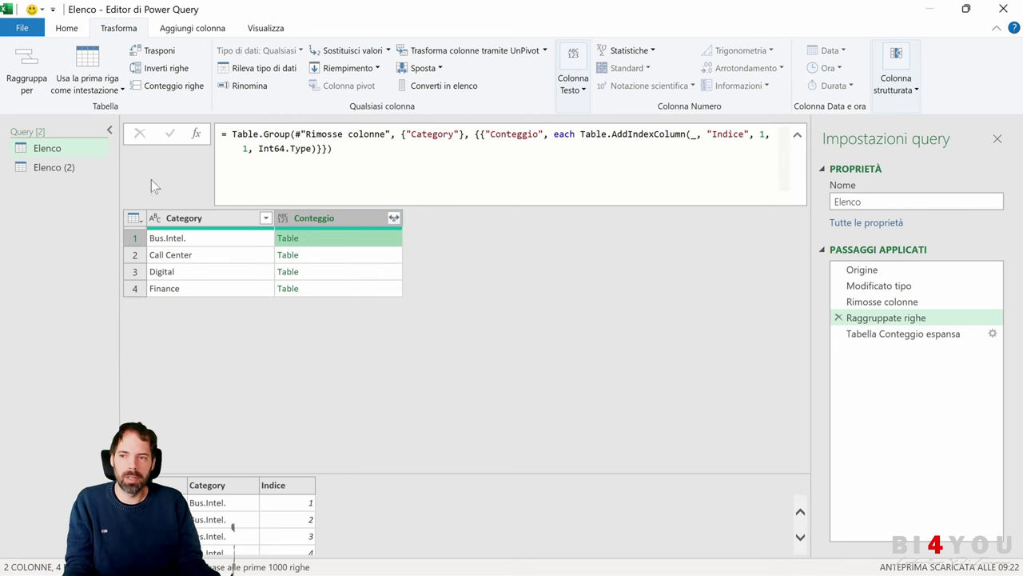
In Elenco (2), review the Bus.Intel. nested table and grouping formula, then select Rimosse colonne.
{"action": "left_click", "coordinate": [53, 167]}
{"action": "left_click", "coordinate": [326, 236]}
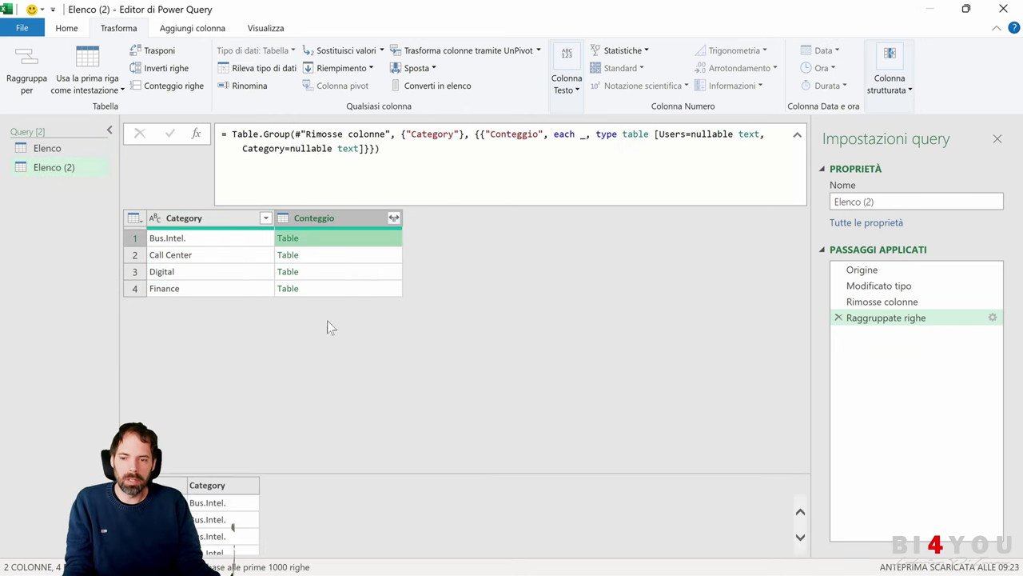
{"action": "left_click_drag", "start_coordinate": [278, 473], "coordinate": [275, 370]}
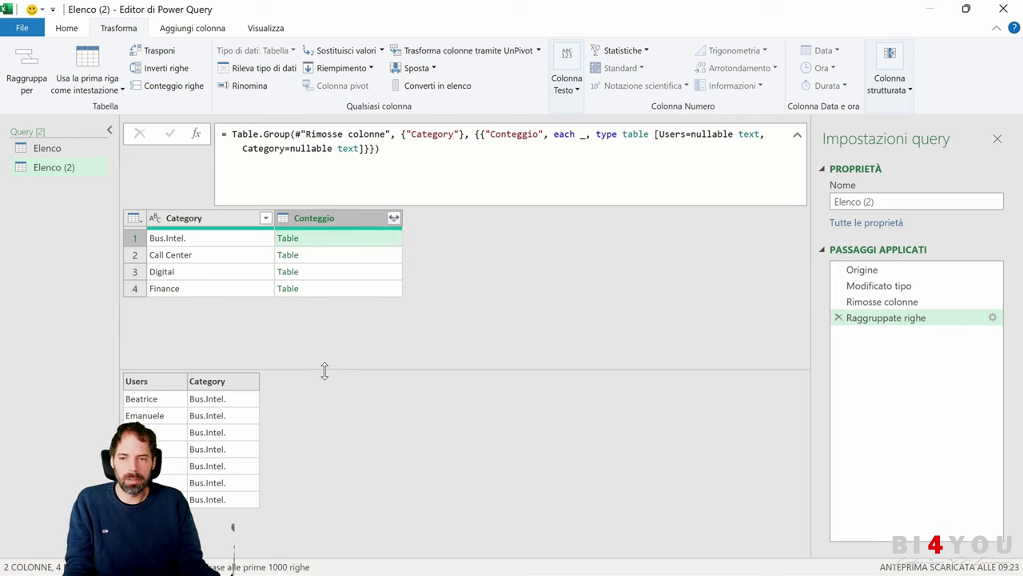
{"action": "left_click_drag", "start_coordinate": [324, 370], "coordinate": [342, 409]}
{"action": "left_click", "coordinate": [381, 149]}
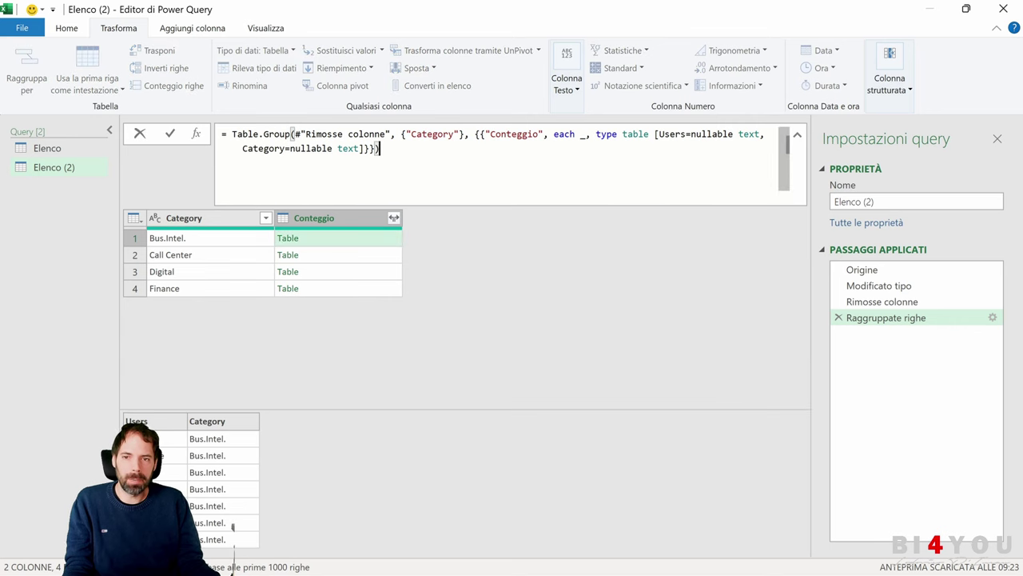
{"action": "left_click_drag", "start_coordinate": [381, 149], "coordinate": [212, 128]}
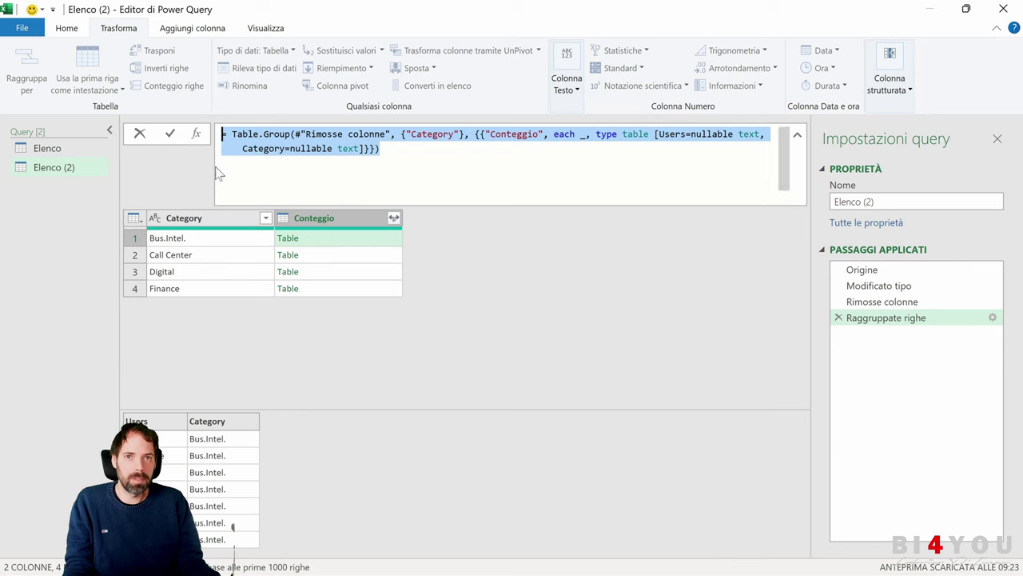
{"action": "key", "text": "Right"}
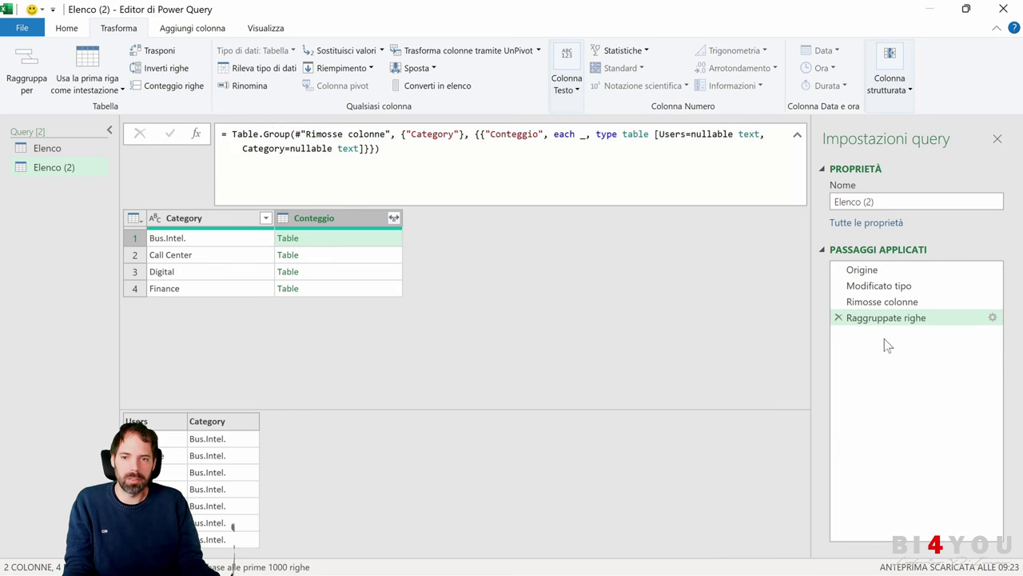
{"action": "left_click", "coordinate": [881, 344]}
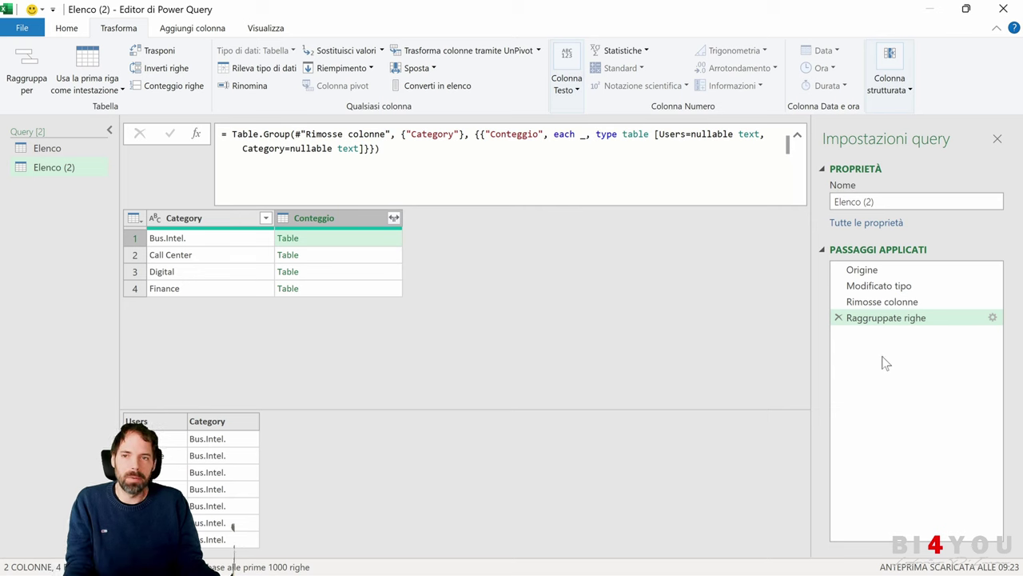
{"action": "left_click", "coordinate": [881, 309]}
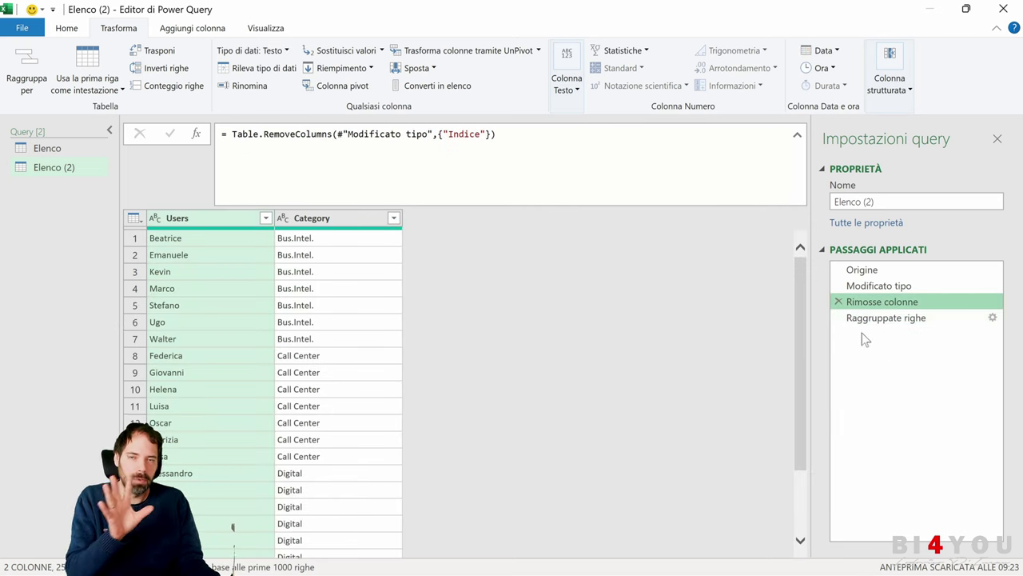
Insert an index column starting at 1 before the grouping step.
{"action": "left_click", "coordinate": [188, 29]}
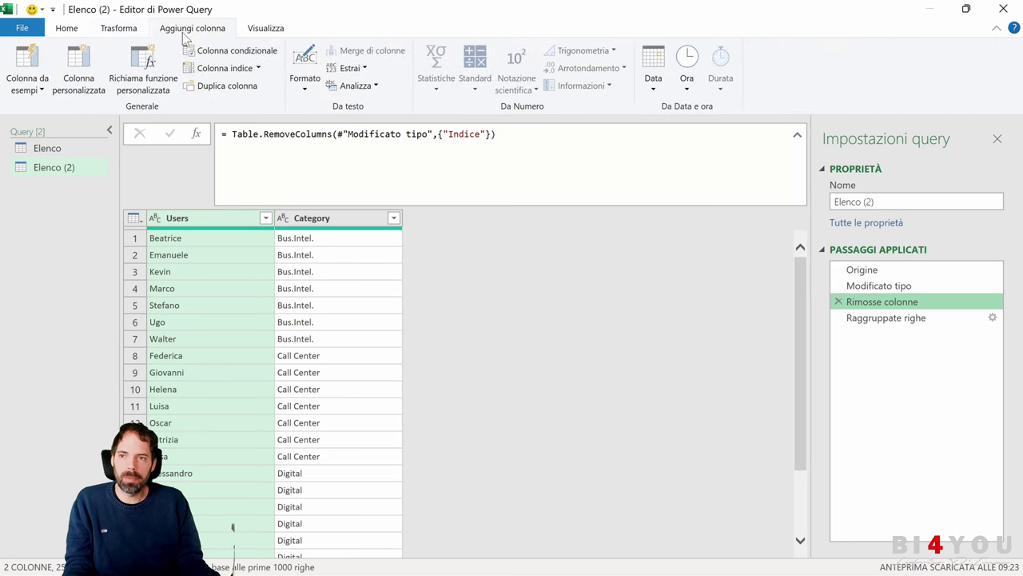
{"action": "left_click", "coordinate": [258, 68]}
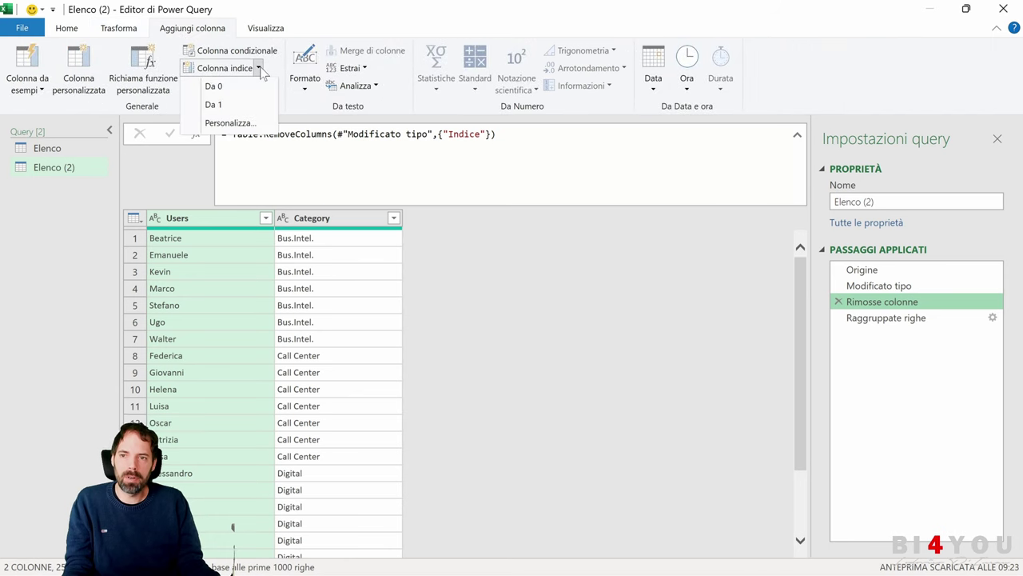
{"action": "left_click", "coordinate": [214, 104]}
{"action": "left_click", "coordinate": [589, 336]}
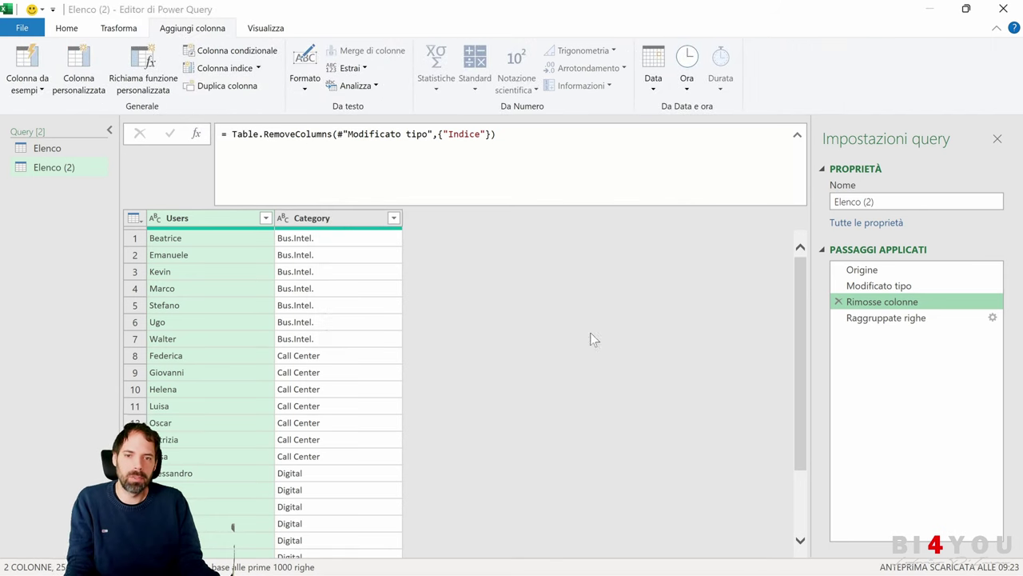
Examine the index formula's source step, Indice name and Int64.Type arguments, then delete that step.
{"action": "left_click", "coordinate": [591, 134]}
{"action": "left_click_drag", "start_coordinate": [592, 134], "coordinate": [226, 134]}
{"action": "left_click", "coordinate": [591, 135]}
{"action": "left_click_drag", "start_coordinate": [433, 135], "coordinate": [352, 135]}
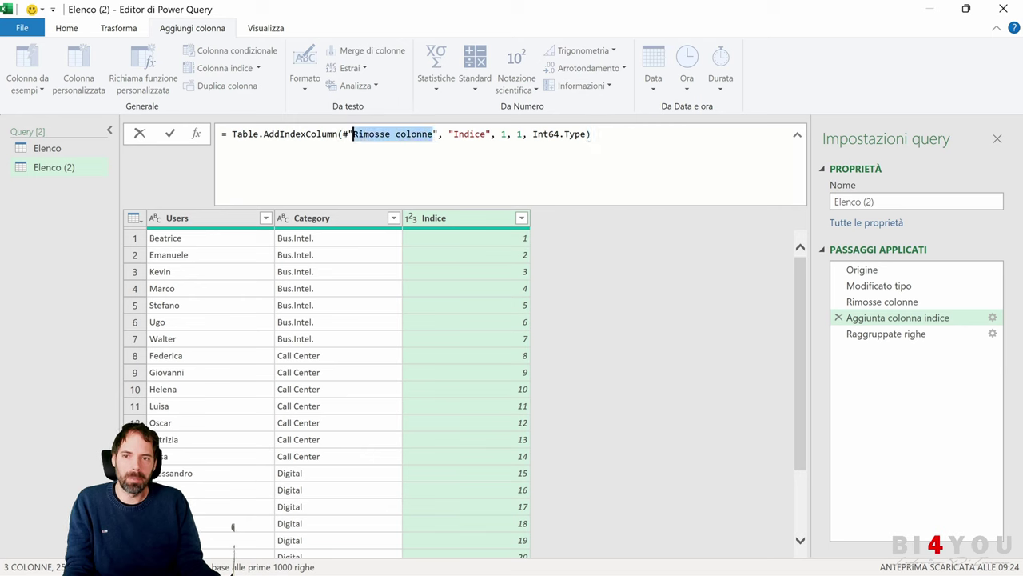
{"action": "left_click_drag", "start_coordinate": [454, 134], "coordinate": [480, 135]}
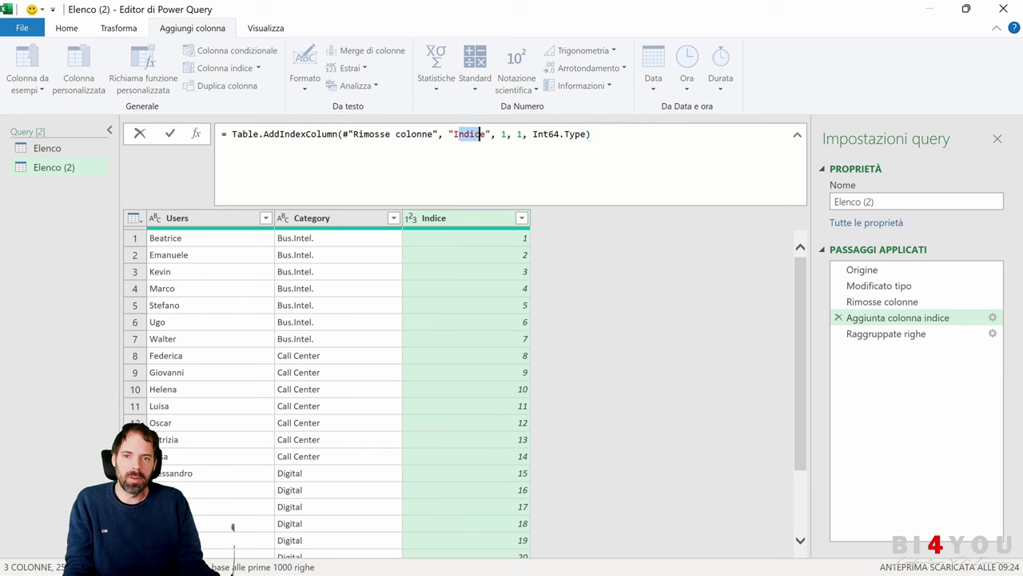
{"action": "left_click", "coordinate": [505, 135]}
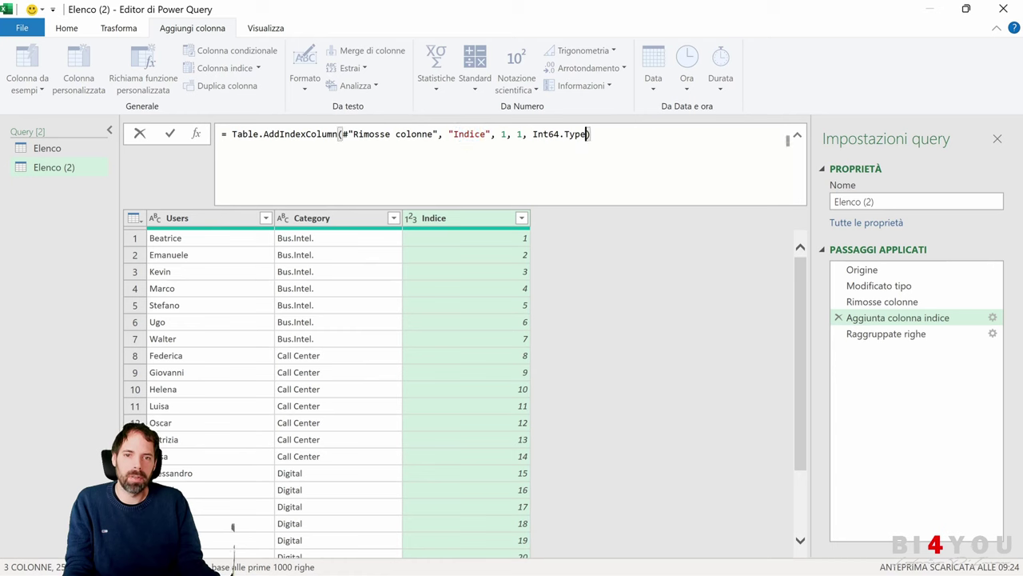
{"action": "left_click_drag", "start_coordinate": [587, 134], "coordinate": [242, 134]}
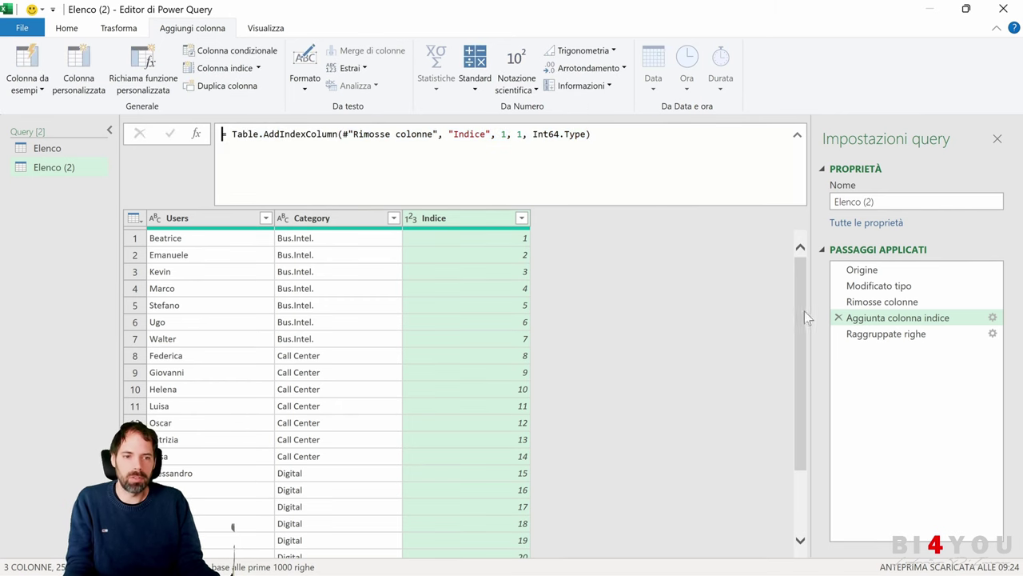
{"action": "left_click", "coordinate": [837, 318]}
{"action": "left_click", "coordinate": [585, 336]}
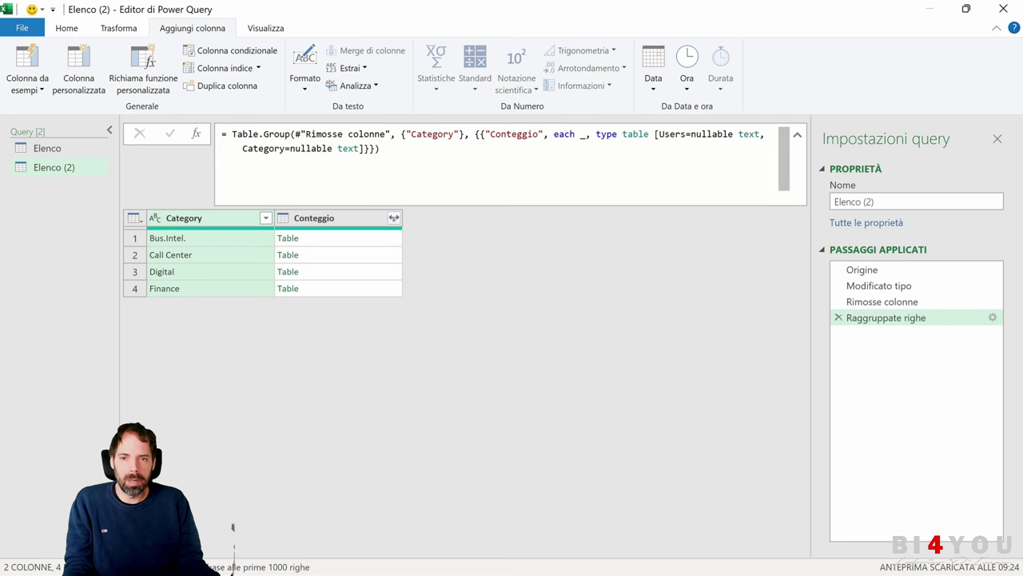
Examine the Table.Group formula's aggregation, its Category grouping key and the Conteggio column name.
{"action": "left_click_drag", "start_coordinate": [475, 133], "coordinate": [381, 149]}
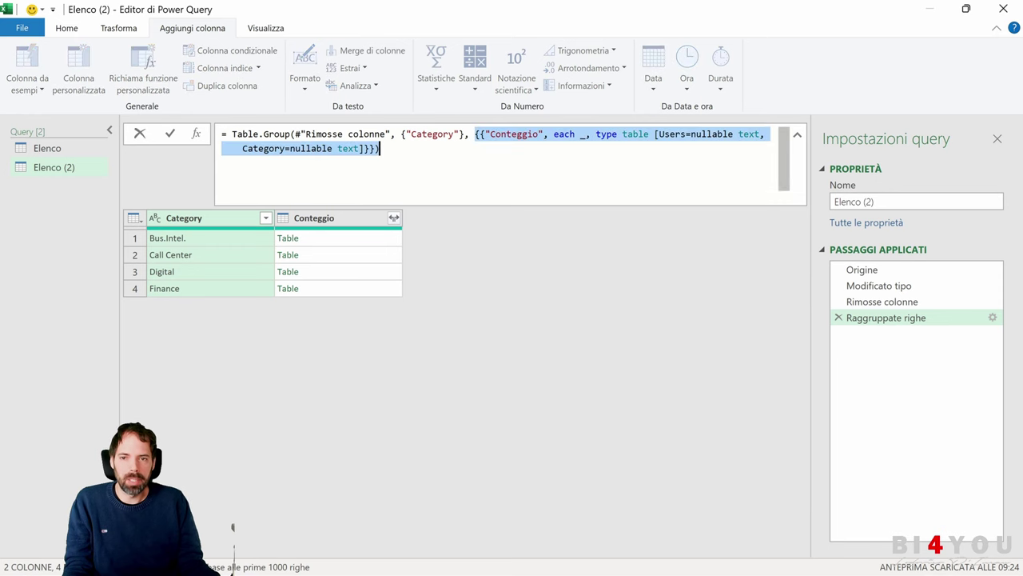
{"action": "left_click", "coordinate": [380, 149]}
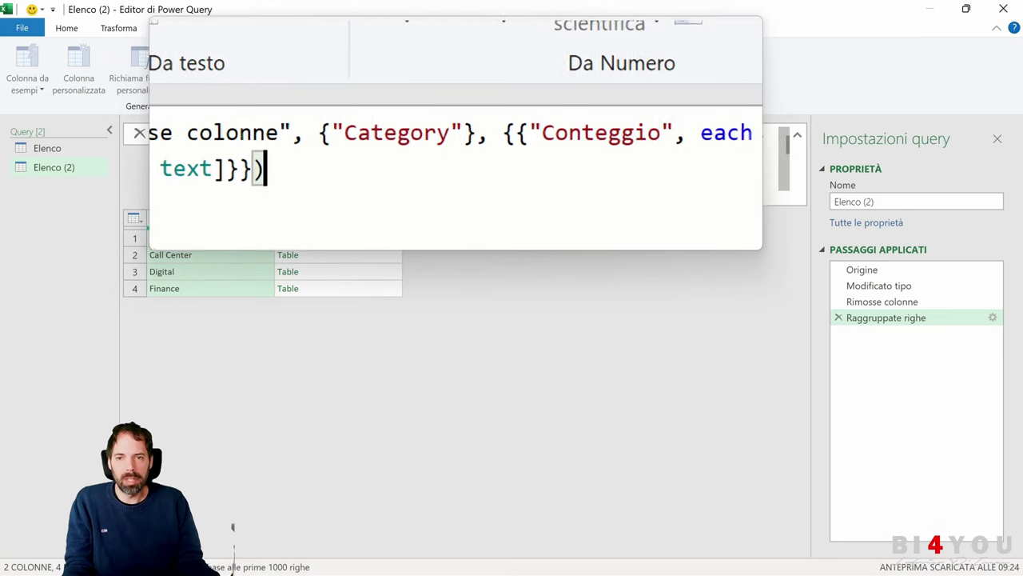
{"action": "left_click_drag", "start_coordinate": [456, 134], "coordinate": [406, 132]}
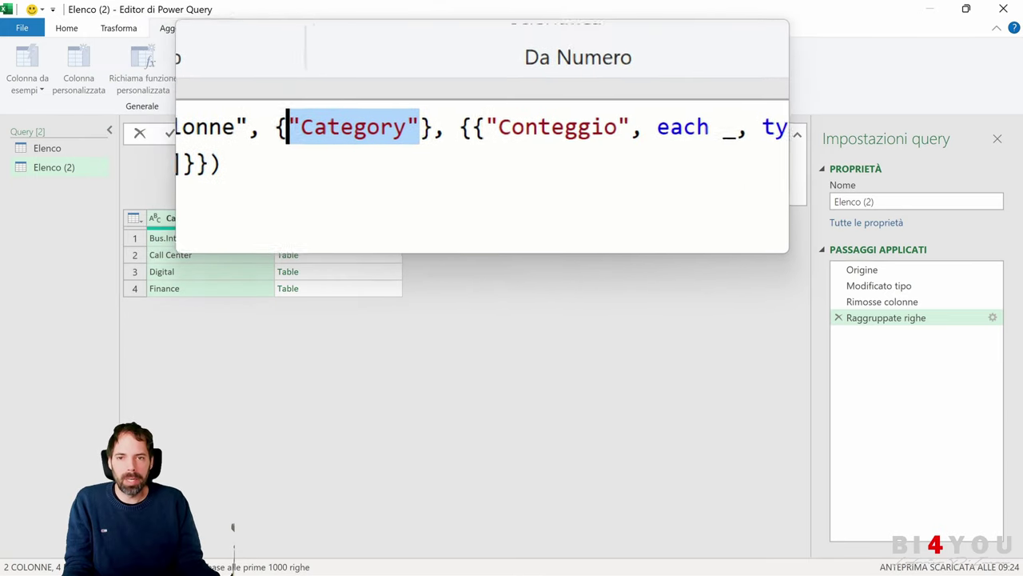
{"action": "left_click", "coordinate": [478, 133]}
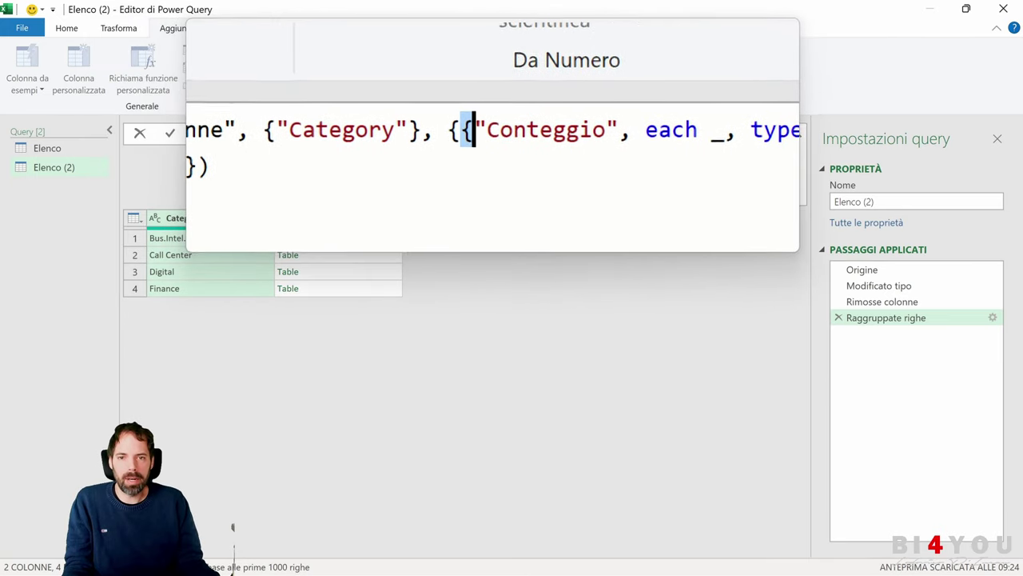
{"action": "left_click_drag", "start_coordinate": [497, 132], "coordinate": [525, 132]}
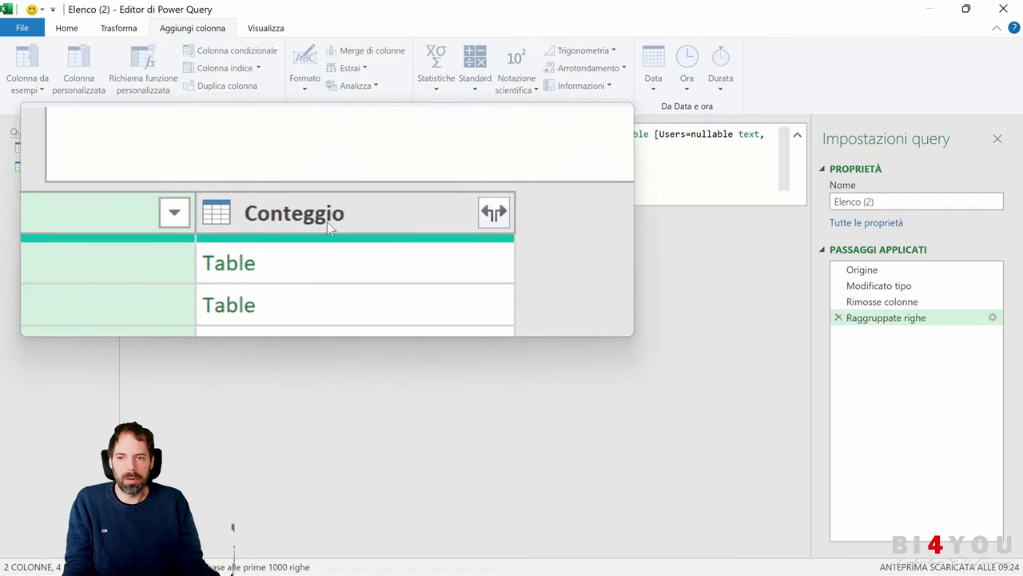
{"action": "left_click", "coordinate": [549, 130]}
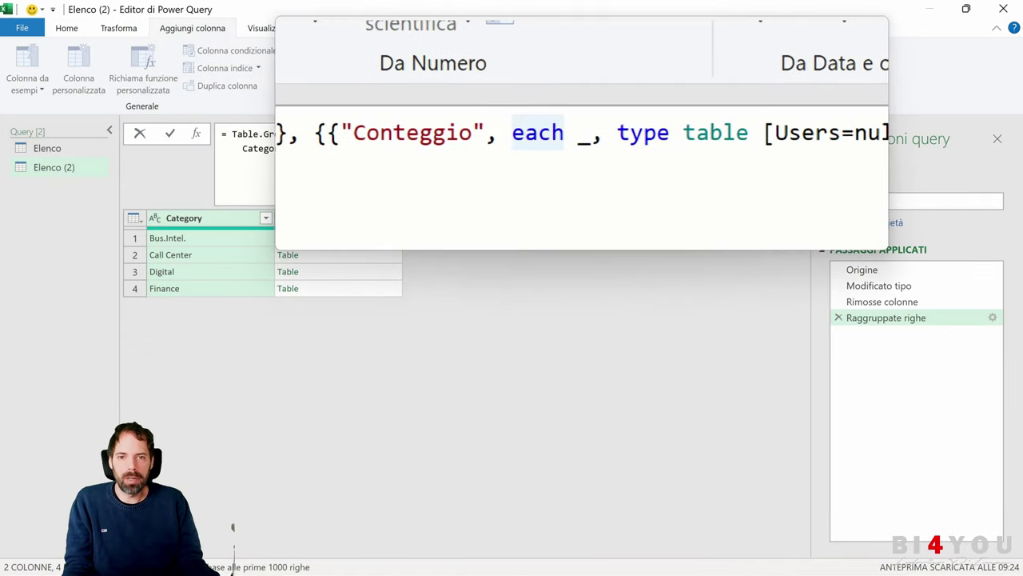
Inspect the each _ placeholder and the Users/Category text types, then preview Bus.Intel.'s nested table.
{"action": "double_click", "coordinate": [579, 132]}
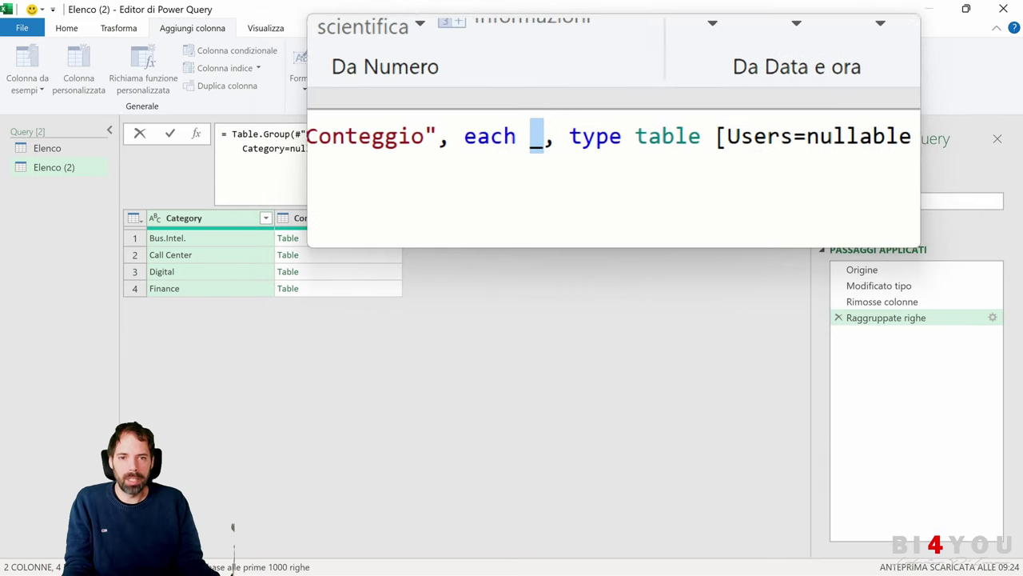
{"action": "left_click_drag", "start_coordinate": [610, 134], "coordinate": [710, 133]}
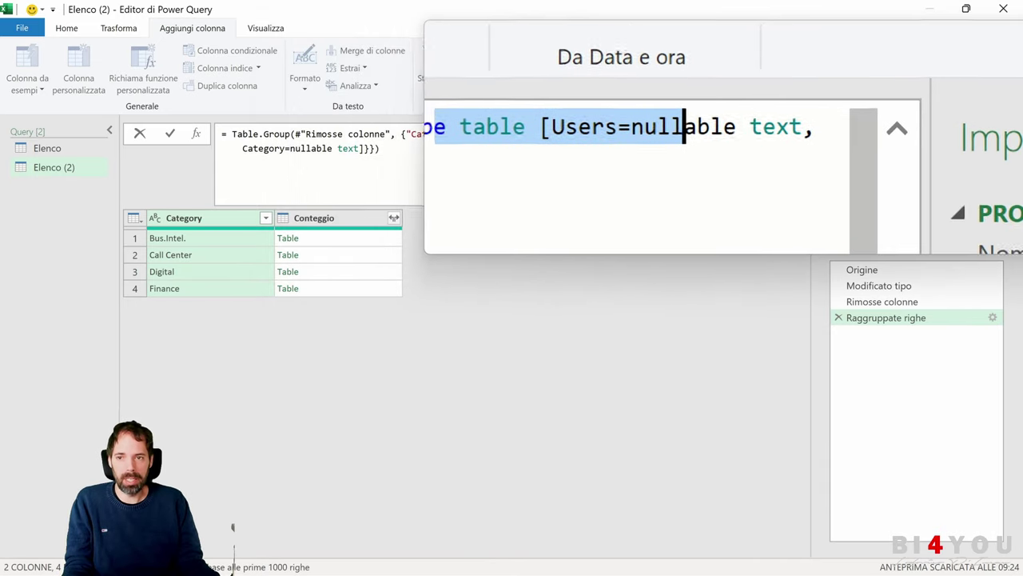
{"action": "left_click", "coordinate": [651, 130]}
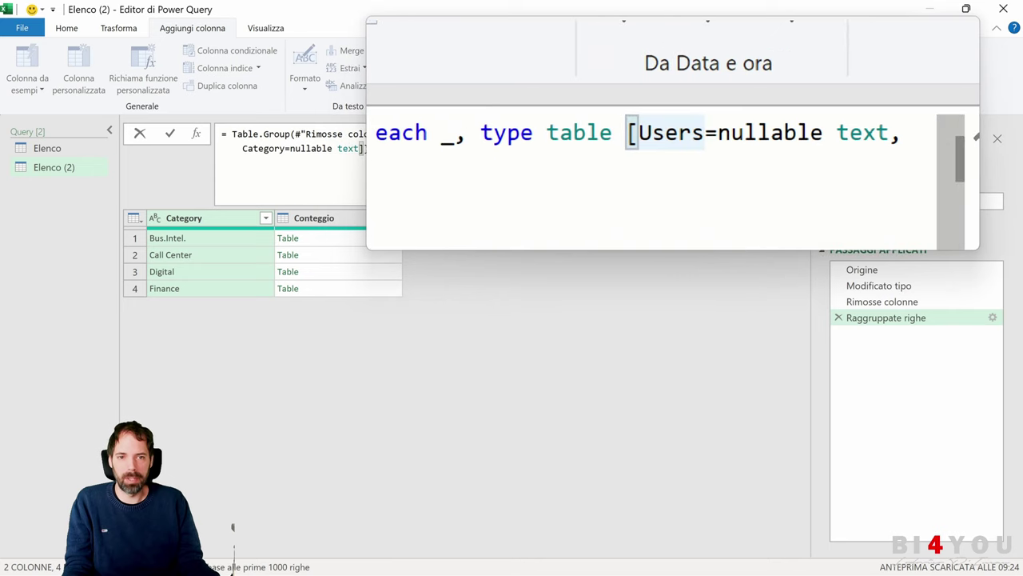
{"action": "double_click", "coordinate": [667, 133]}
{"action": "double_click", "coordinate": [749, 133]}
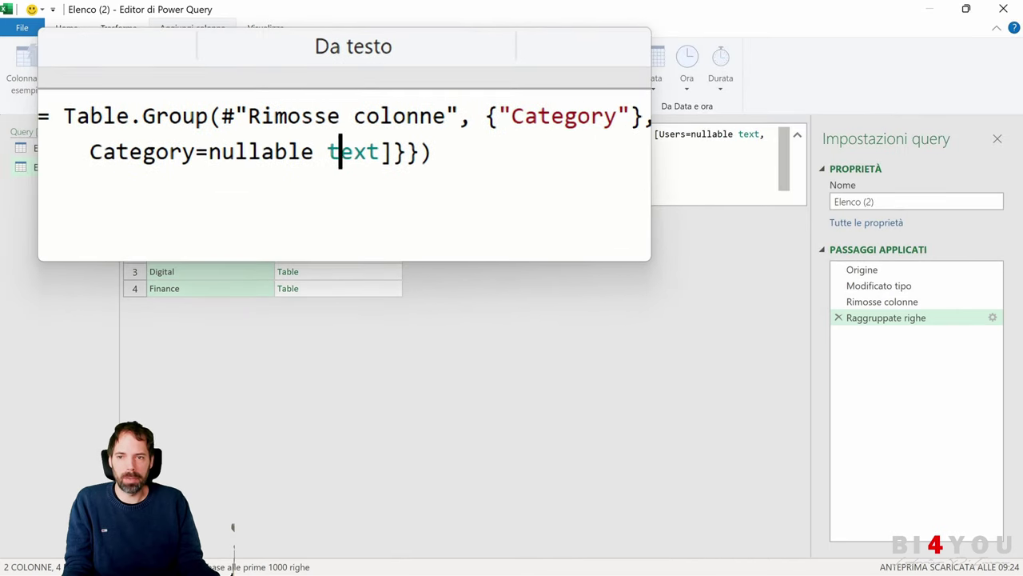
{"action": "double_click", "coordinate": [345, 147]}
{"action": "left_click", "coordinate": [334, 237]}
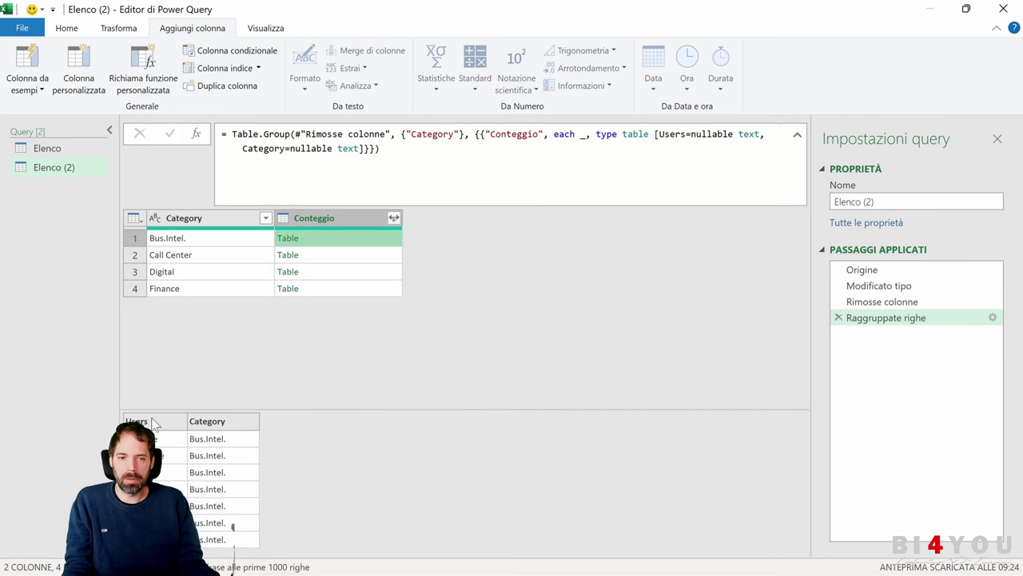
{"action": "left_click", "coordinate": [397, 219]}
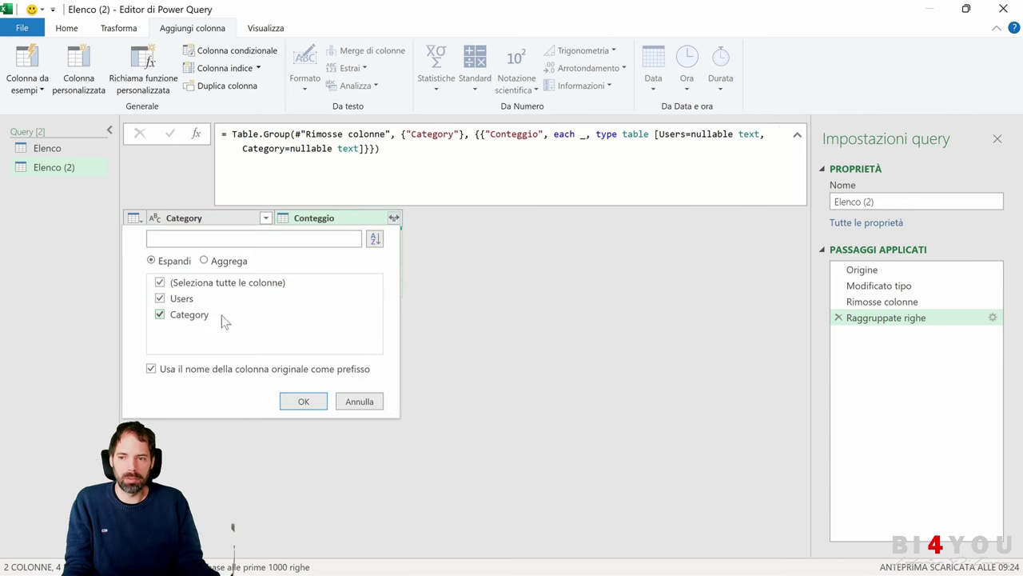
{"action": "left_click", "coordinate": [151, 369]}
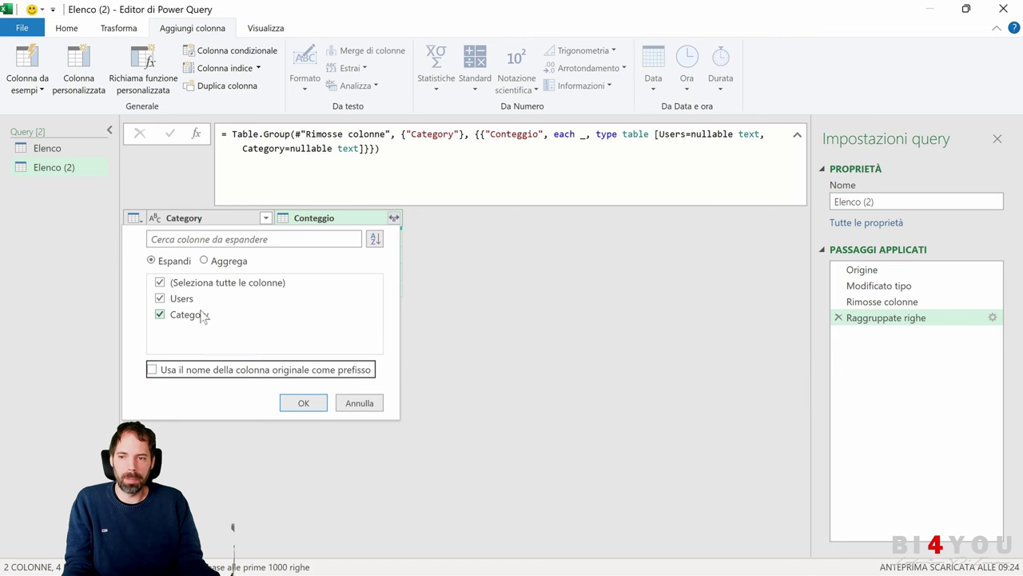
{"action": "left_click", "coordinate": [304, 403]}
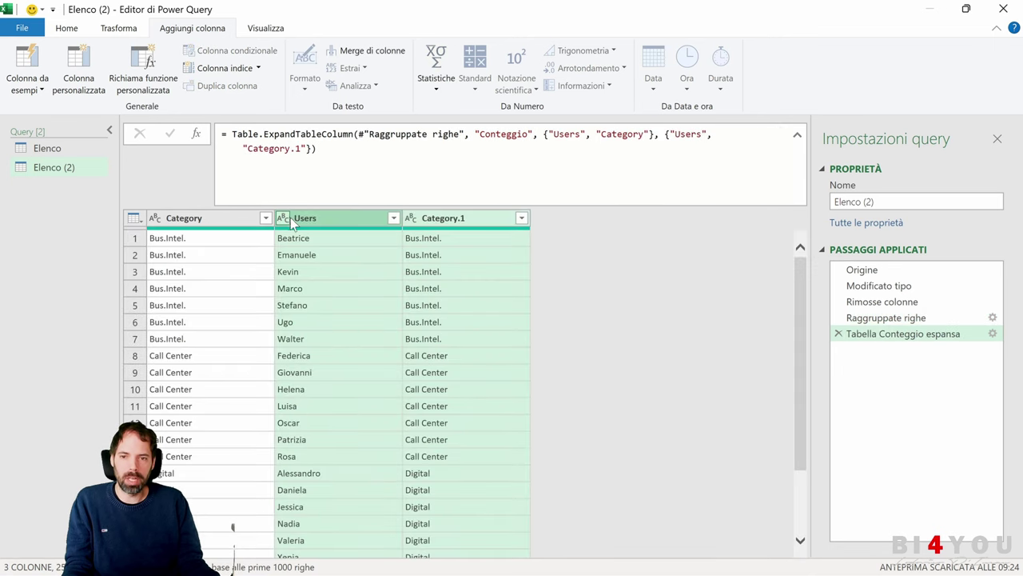
{"action": "left_click", "coordinate": [837, 333]}
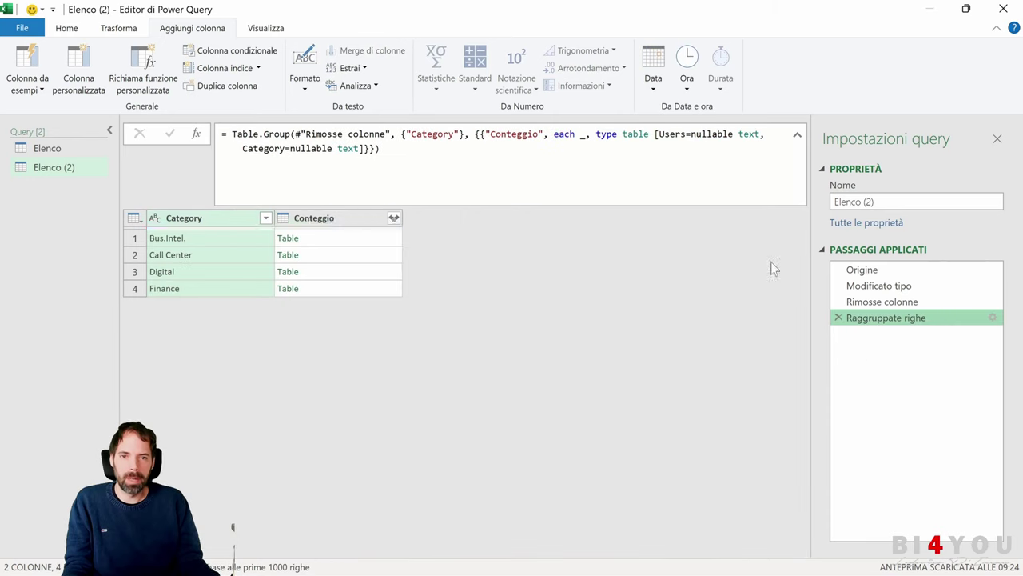
{"action": "left_click_drag", "start_coordinate": [654, 134], "coordinate": [380, 148]}
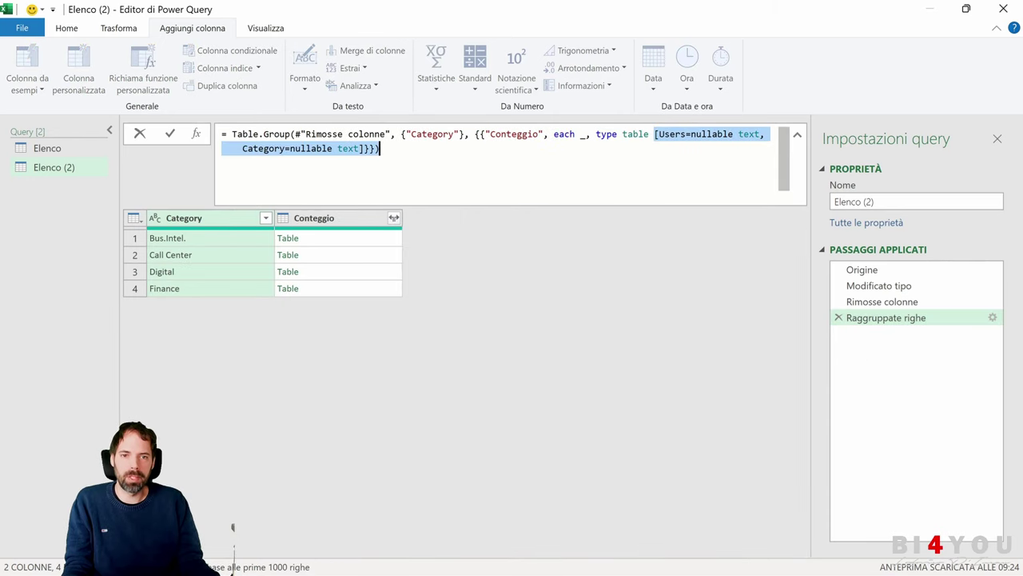
{"action": "left_click", "coordinate": [379, 148]}
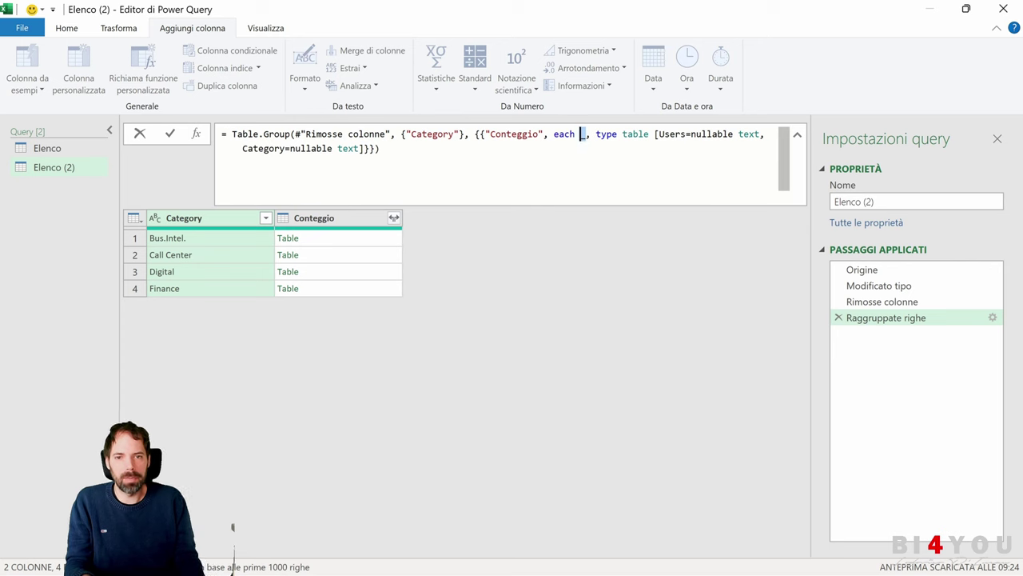
Replace the grouped '_' with Table.AddIndexColumn(_, "Indice", 1, 1, Int64.Type) and commit the formula.
{"action": "left_click", "coordinate": [554, 135]}
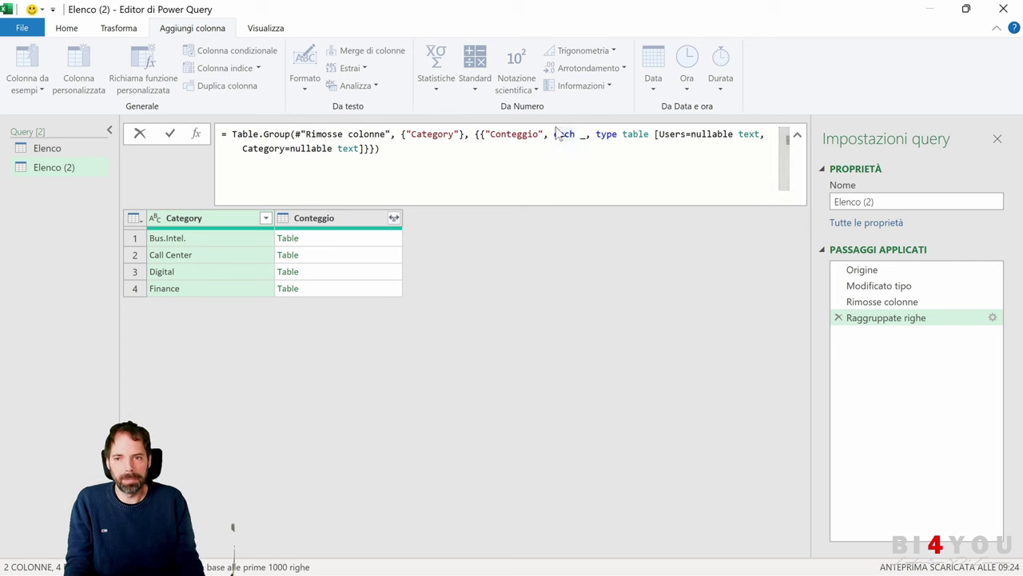
{"action": "key", "text": "shift+Return"}
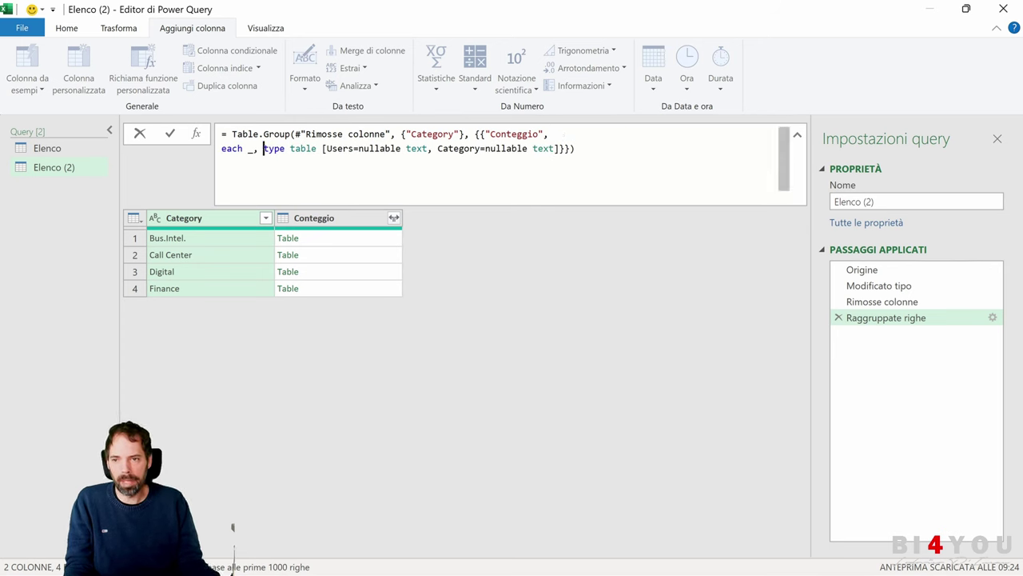
{"action": "key", "text": "shift+Return"}
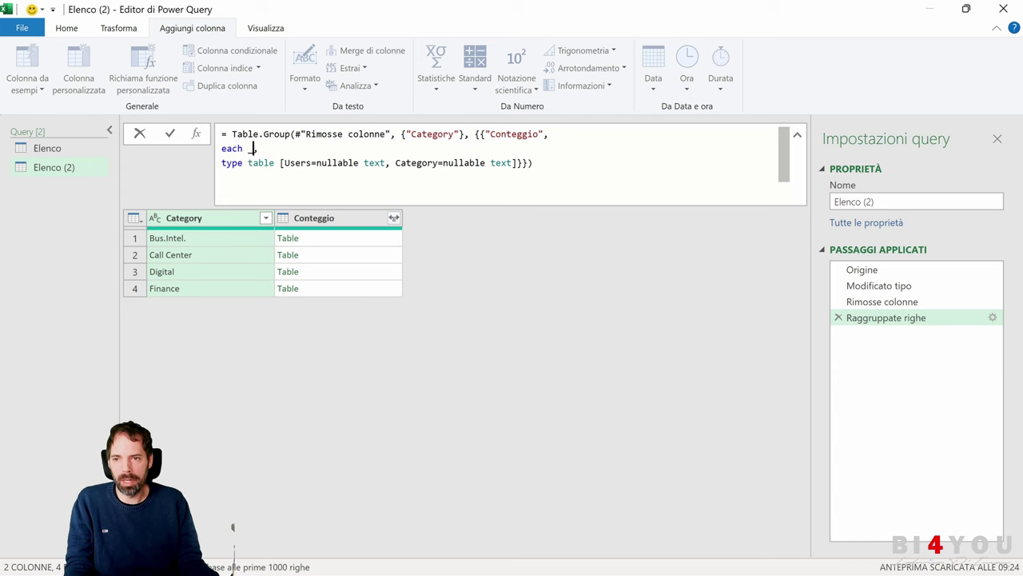
{"action": "type", "text": "Table.AddIndexColumn(#\"Rimosse colonne\", \"Indice\", 1, 1, Int64.Type)"}
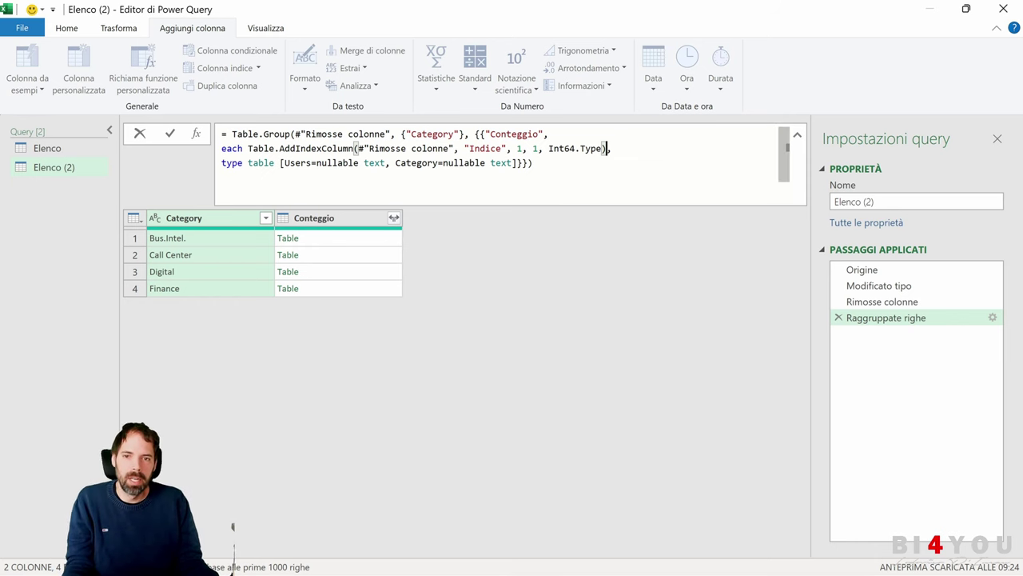
{"action": "left_click_drag", "start_coordinate": [452, 149], "coordinate": [368, 149]}
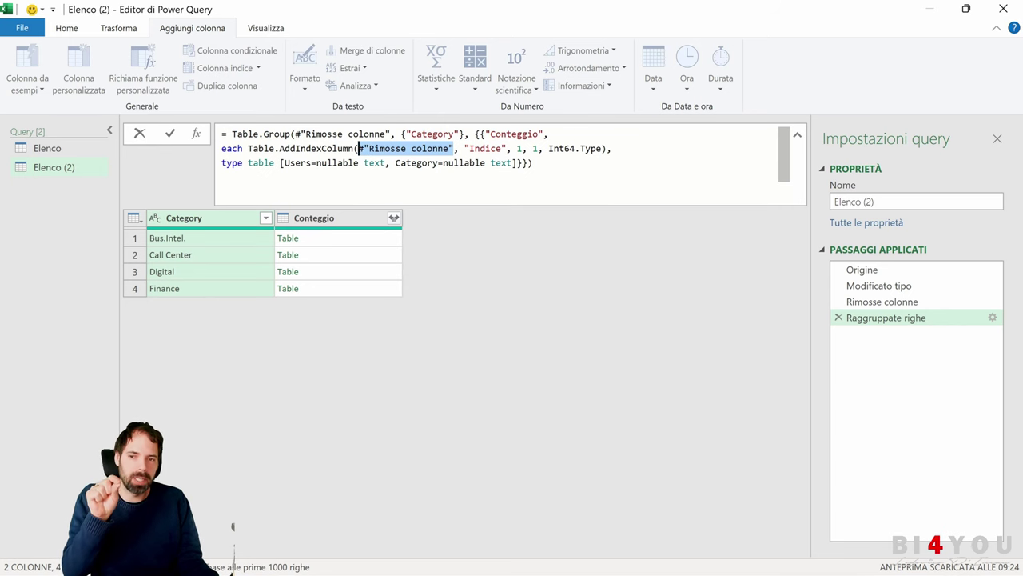
{"action": "mouse_move", "coordinate": [359, 148]}
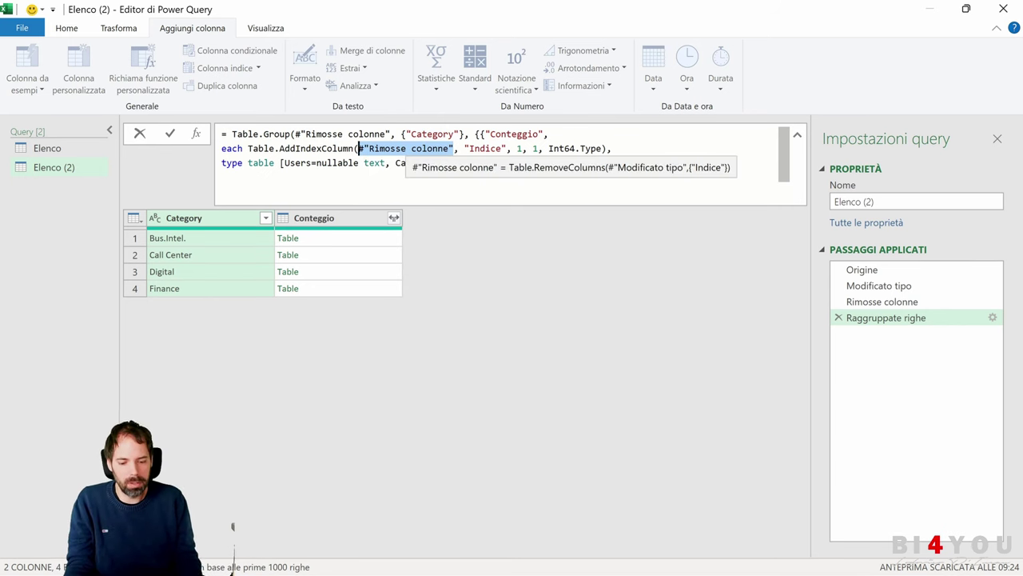
{"action": "key", "text": "BackSpace"}
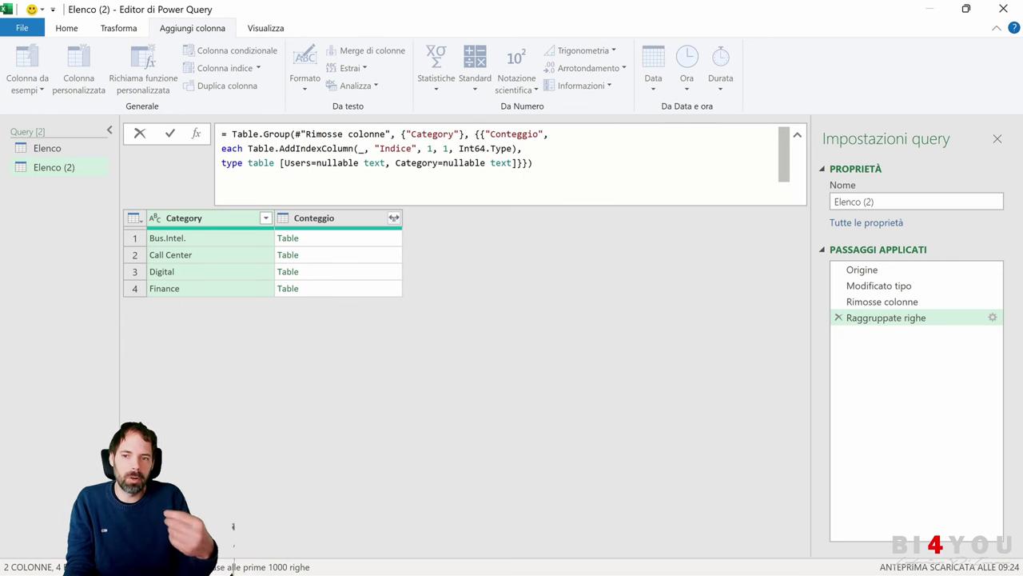
{"action": "type", "text": "_"}
{"action": "key", "text": "Return"}
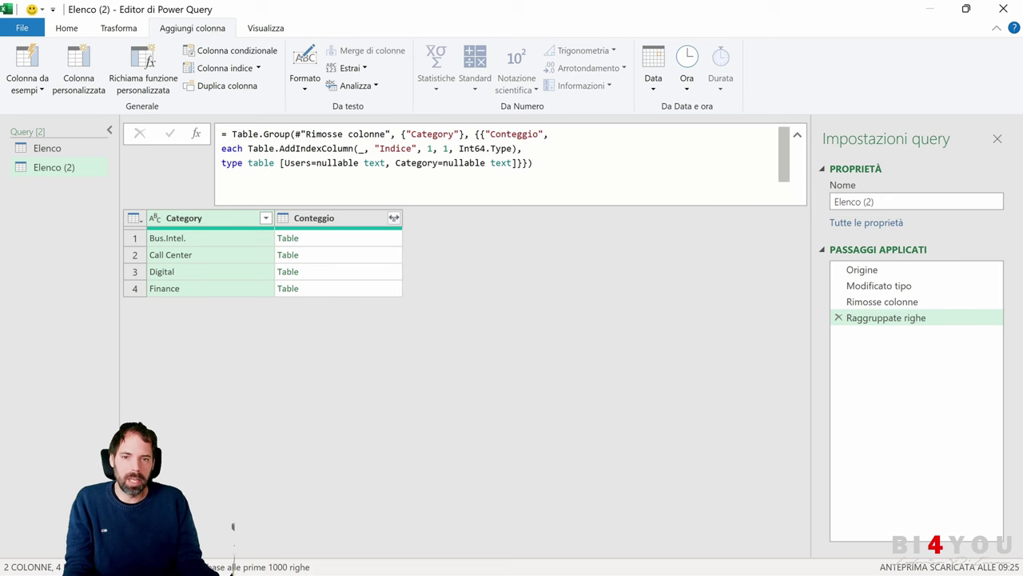
Preview Bus.Intel.'s nested table now numbered Indice 1–7, and return to the formula after the Category type.
{"action": "left_click", "coordinate": [228, 149]}
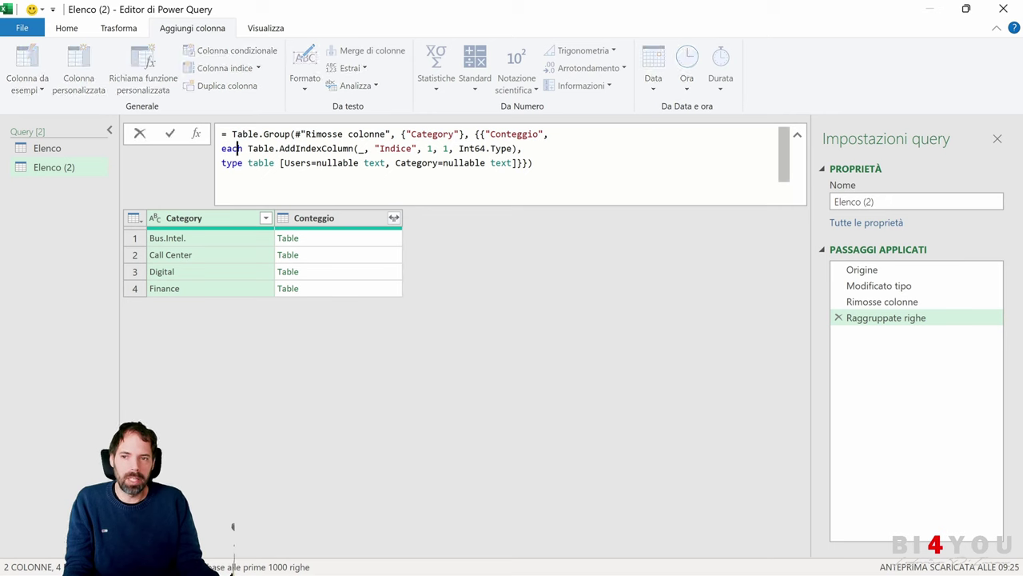
{"action": "left_click_drag", "start_coordinate": [248, 149], "coordinate": [520, 150]}
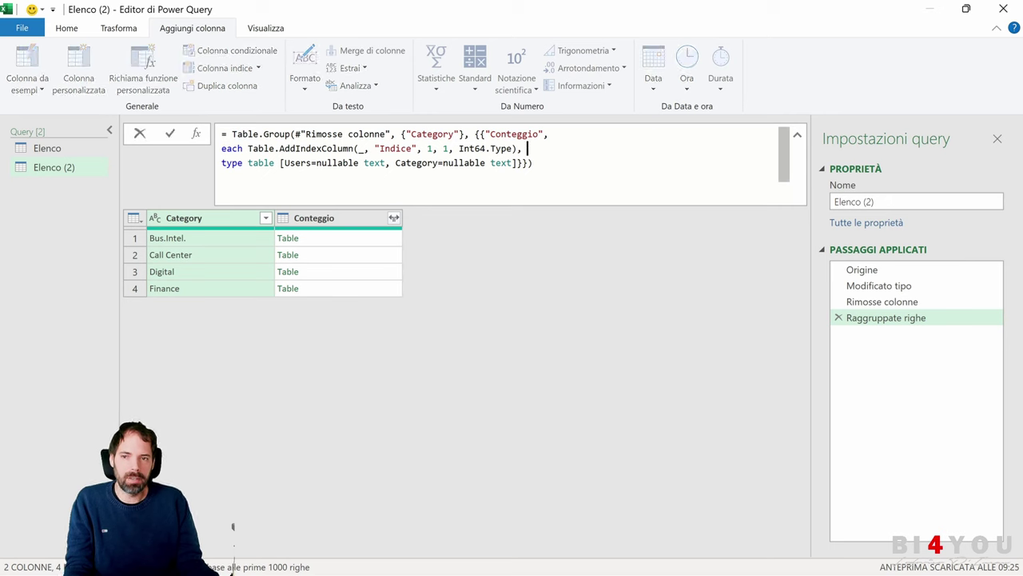
{"action": "left_click", "coordinate": [344, 242]}
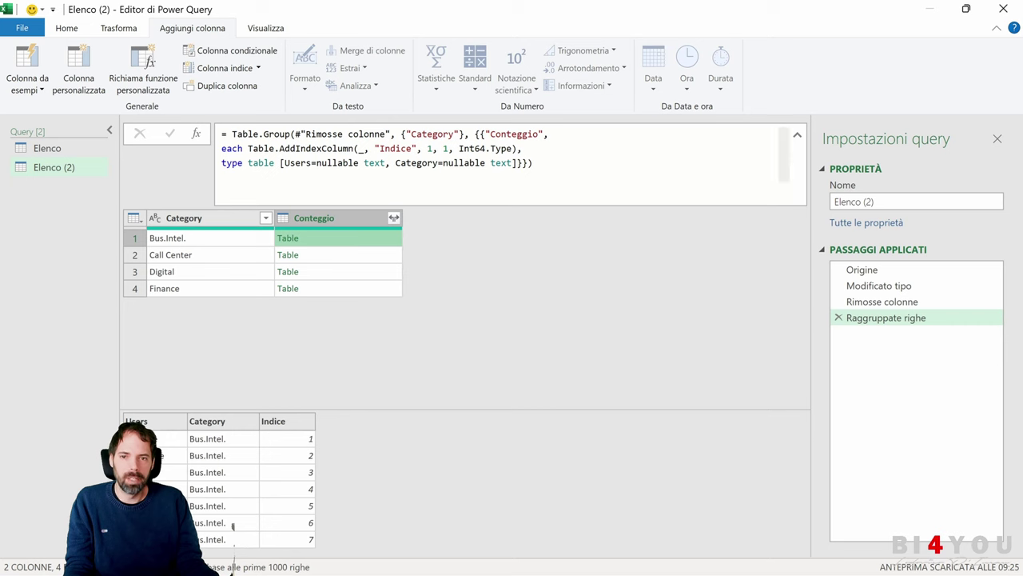
{"action": "left_click", "coordinate": [343, 163]}
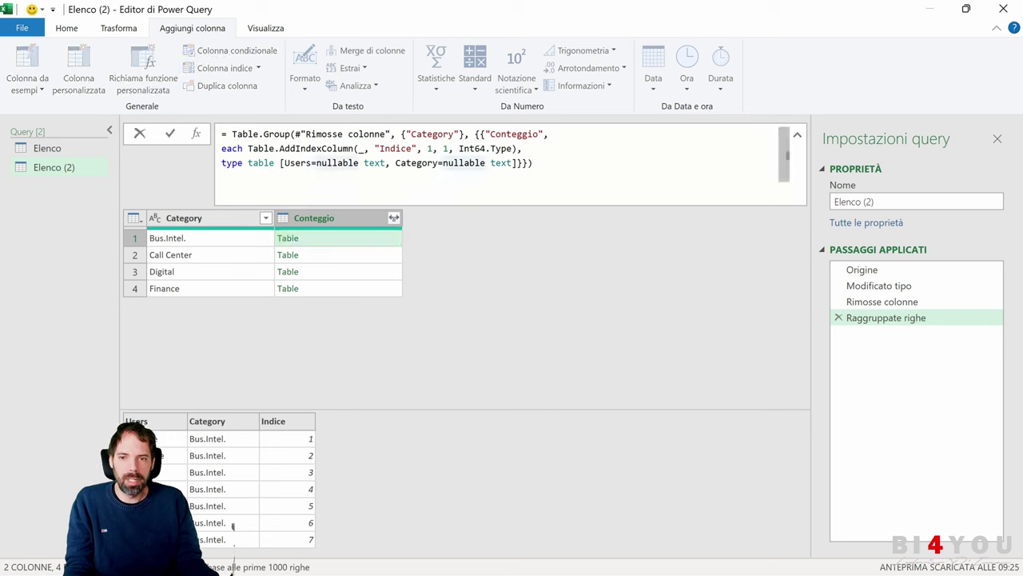
{"action": "left_click", "coordinate": [400, 148]}
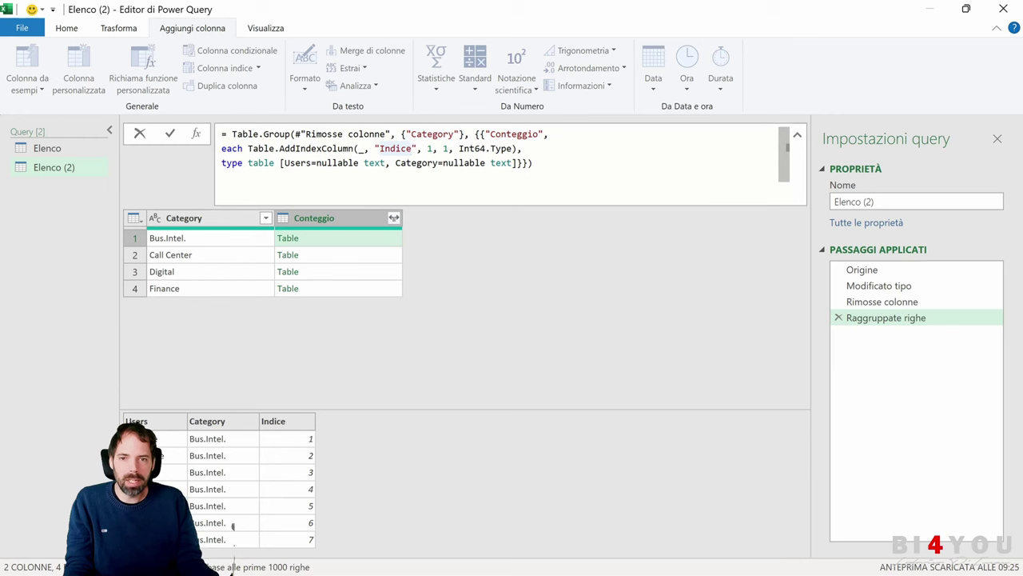
{"action": "left_click_drag", "start_coordinate": [459, 149], "coordinate": [385, 162]}
{"action": "key", "text": "ctrl+c"}
{"action": "left_click", "coordinate": [511, 163]}
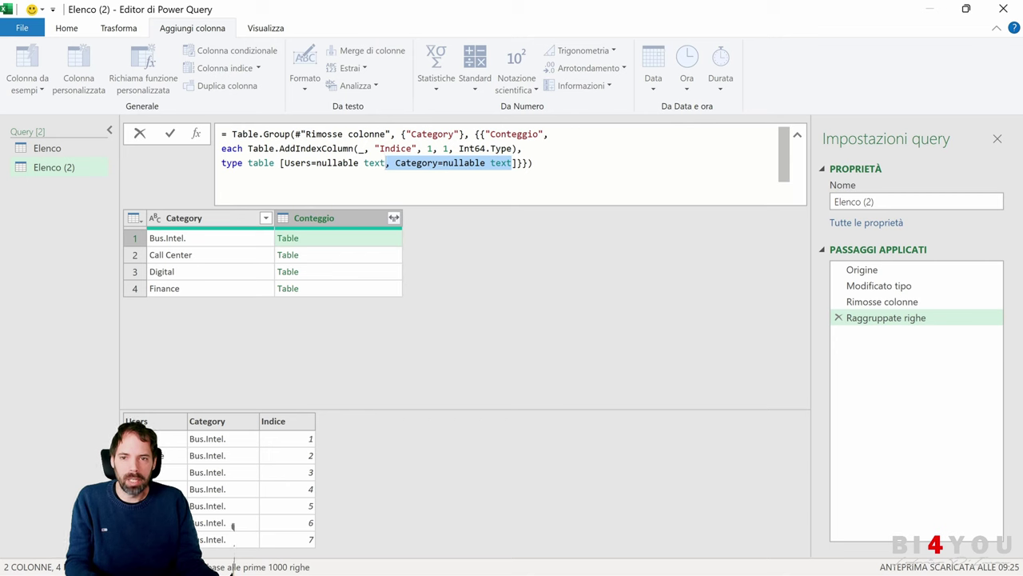
Add Indice=nullable Int64.Type to the grouped table type, commit it, and show Conteggio's expand options.
{"action": "left_click", "coordinate": [513, 162]}
{"action": "key", "text": "ctrl+v"}
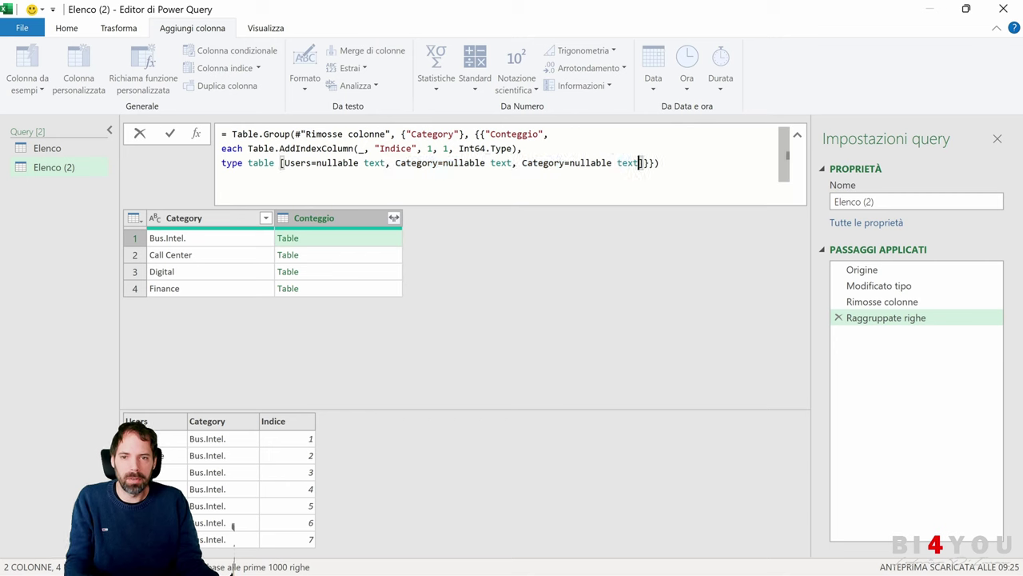
{"action": "double_click", "coordinate": [526, 162]}
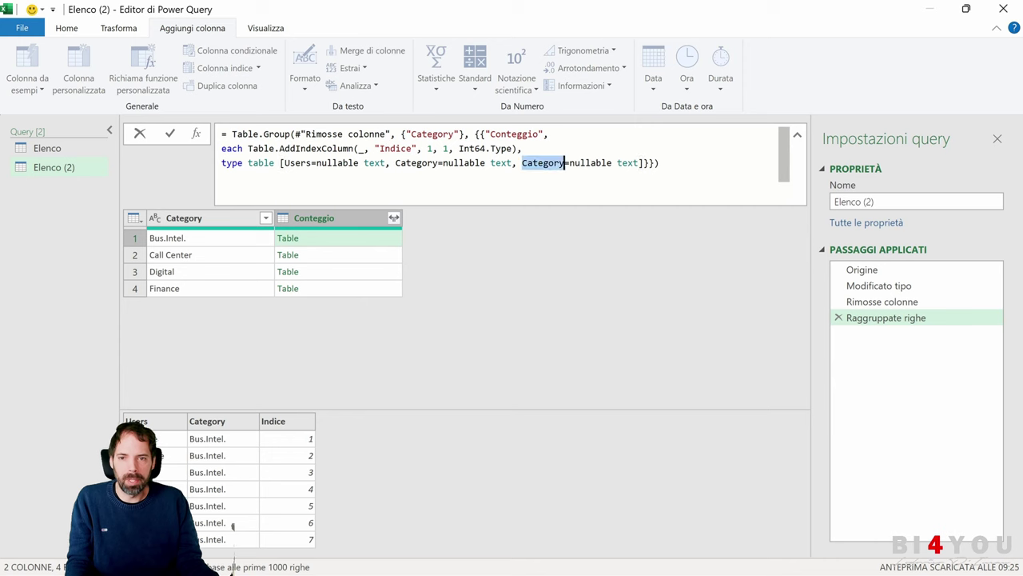
{"action": "type", "text": "Ind"}
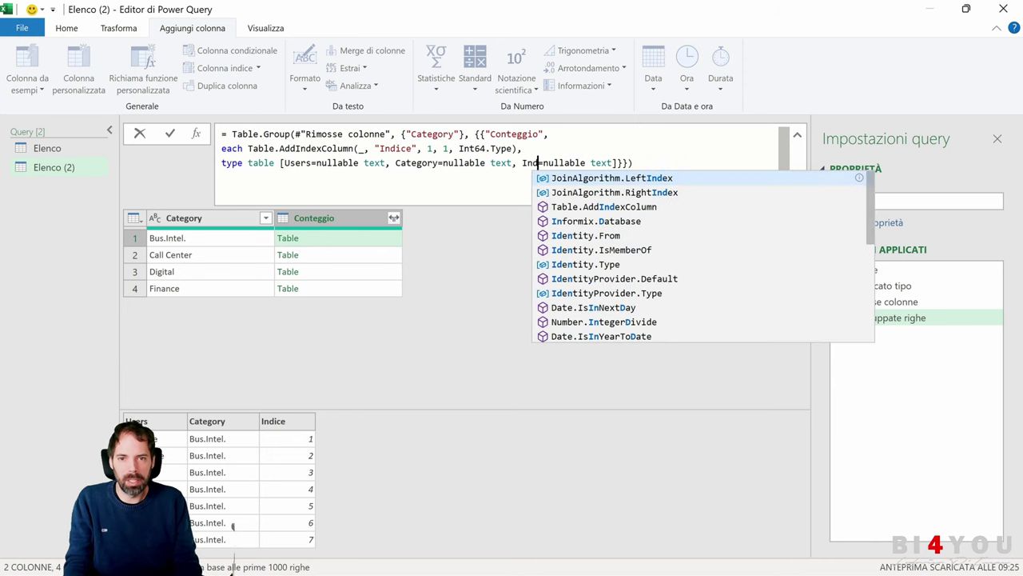
{"action": "type", "text": "ice"}
{"action": "left_click_drag", "start_coordinate": [512, 149], "coordinate": [461, 149]}
{"action": "left_click_drag", "start_coordinate": [629, 163], "coordinate": [601, 163]}
{"action": "type", "text": "Int64.Type"}
{"action": "key", "text": "Return"}
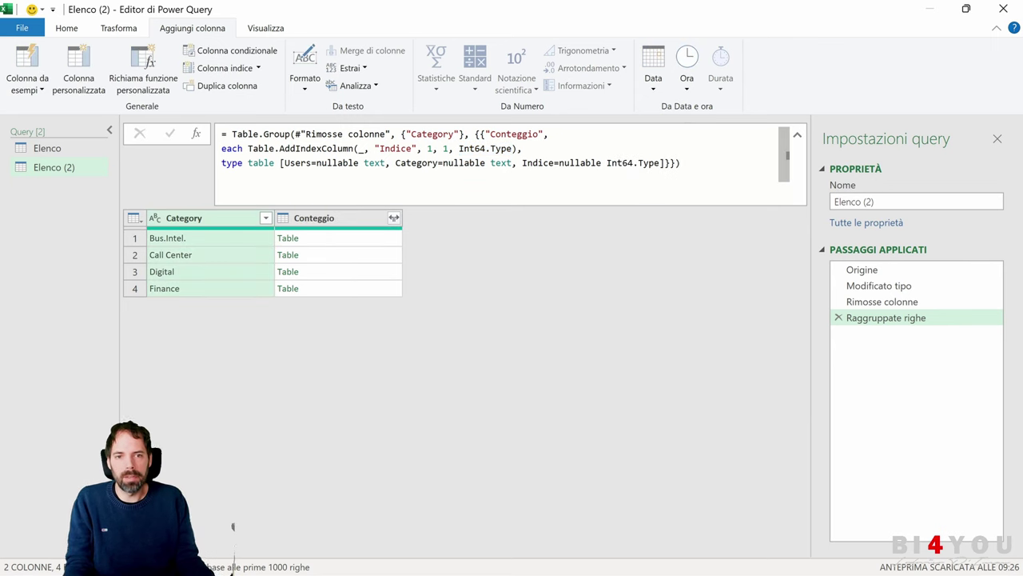
{"action": "left_click", "coordinate": [363, 242]}
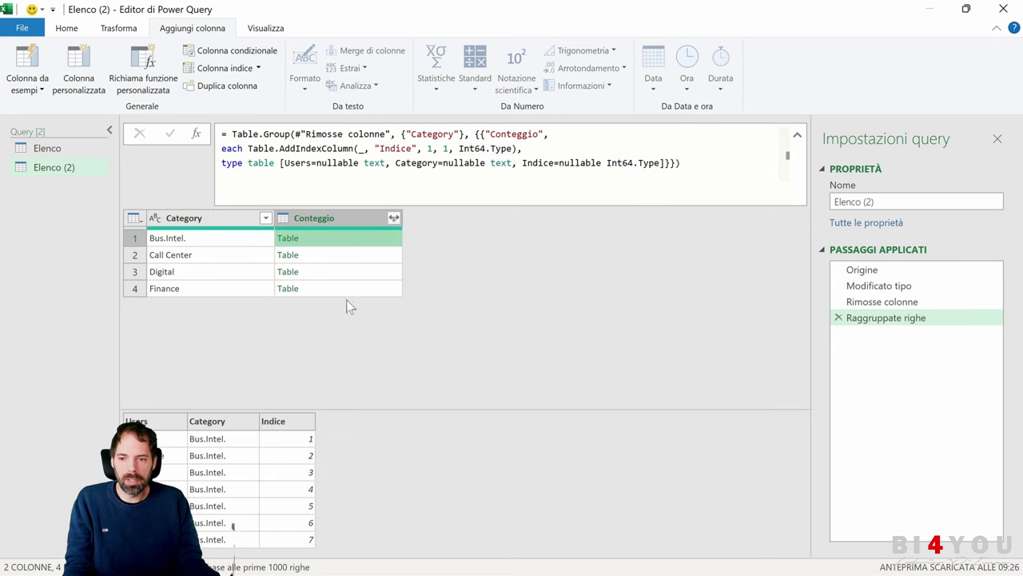
{"action": "left_click", "coordinate": [393, 218]}
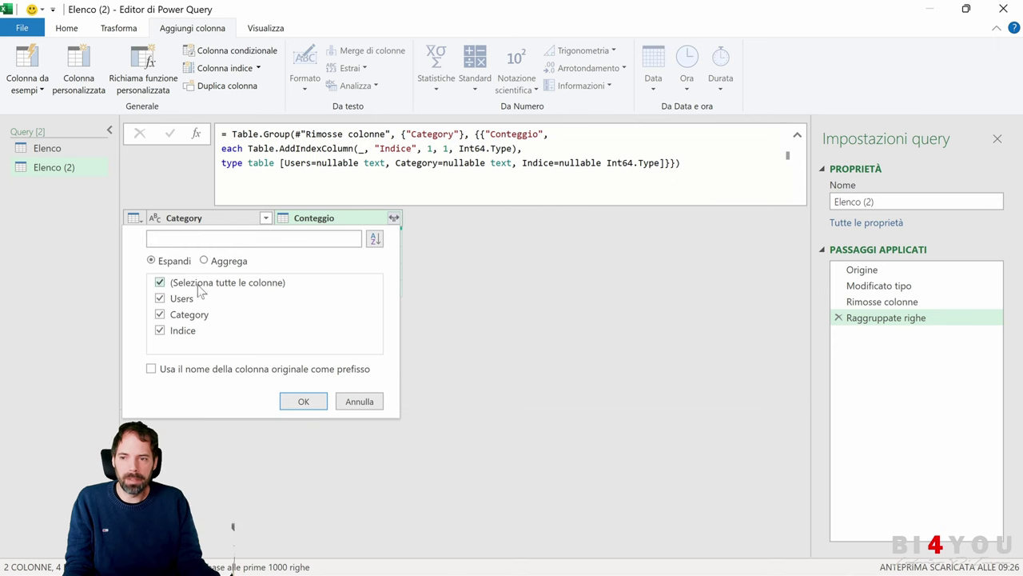
Expand Conteggio into Users and Indice only, leaving out Category, and compare with the Elenco query.
{"action": "left_click", "coordinate": [161, 315]}
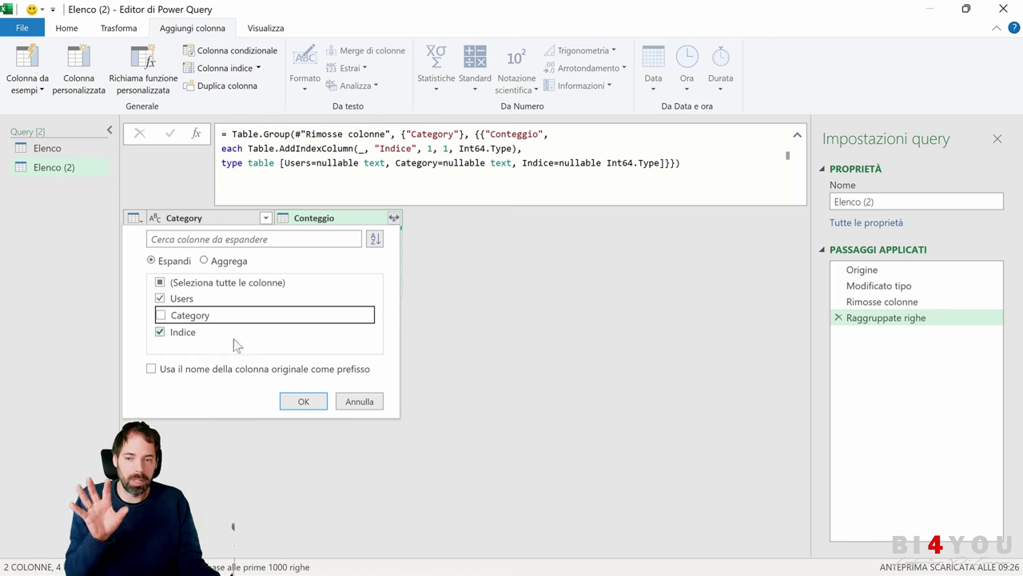
{"action": "left_click", "coordinate": [317, 402]}
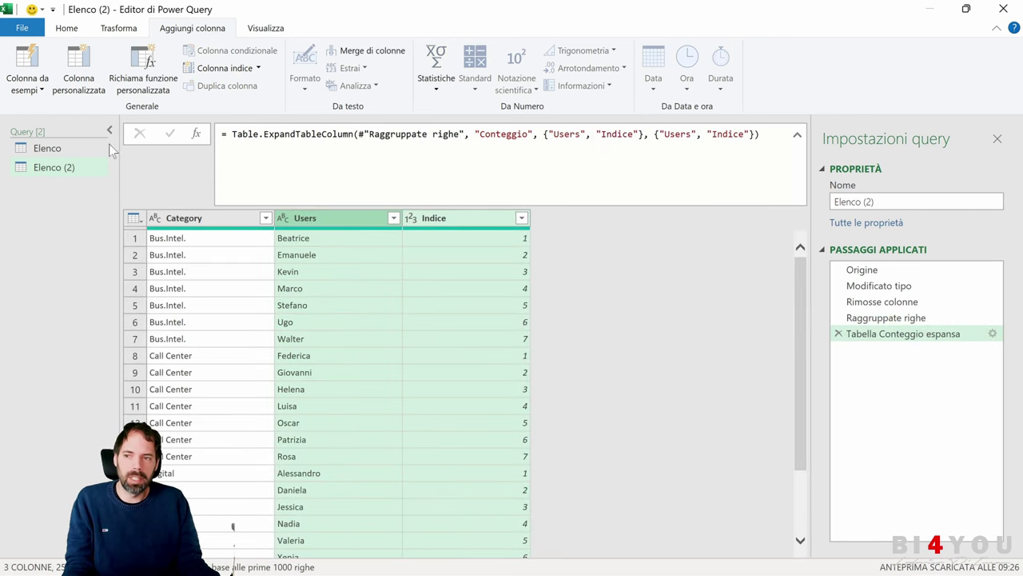
{"action": "left_click", "coordinate": [64, 148]}
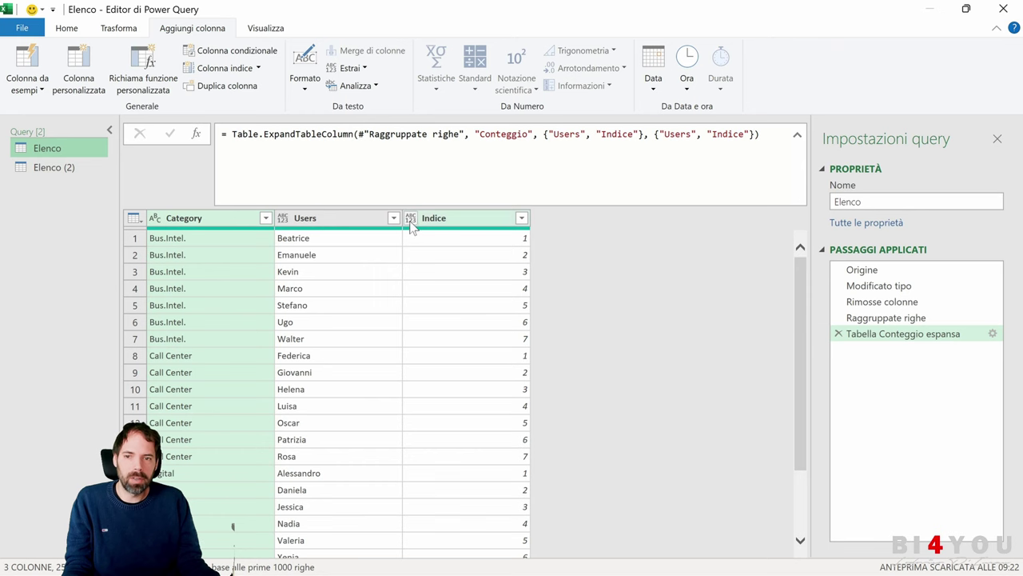
{"action": "left_click", "coordinate": [53, 167]}
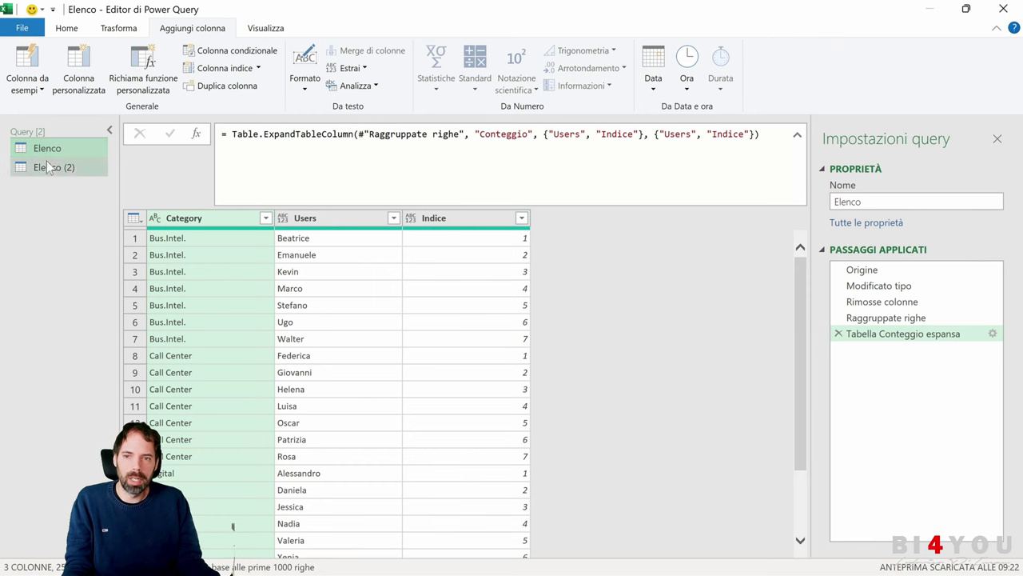
{"action": "left_click", "coordinate": [886, 317]}
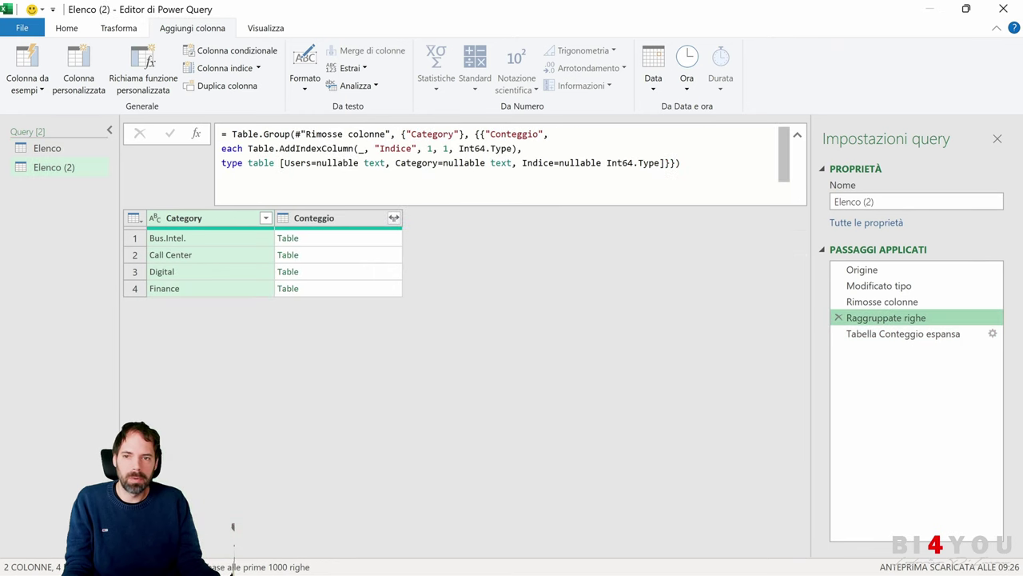
Compare Elenco (2)'s grouping type line and expanded Users/Indice result against the Elenco query.
{"action": "left_click_drag", "start_coordinate": [227, 162], "coordinate": [681, 162]}
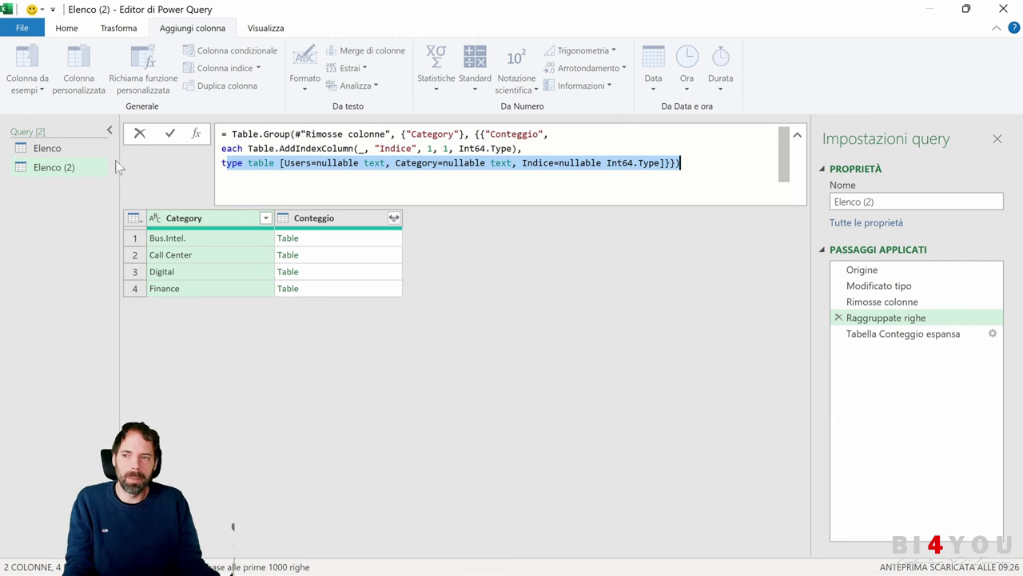
{"action": "left_click", "coordinate": [48, 148]}
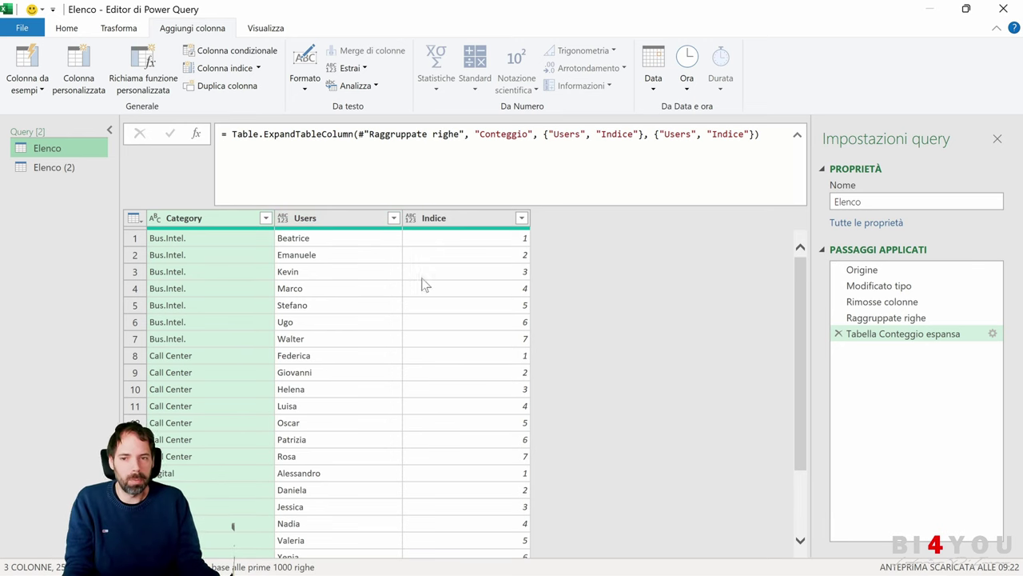
{"action": "left_click", "coordinate": [53, 167]}
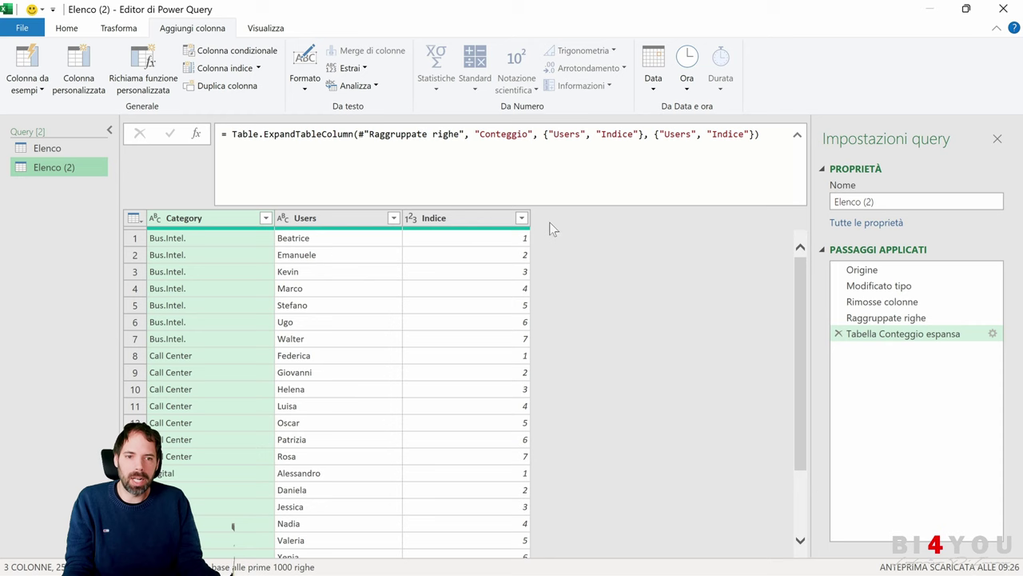
{"action": "left_click", "coordinate": [885, 318]}
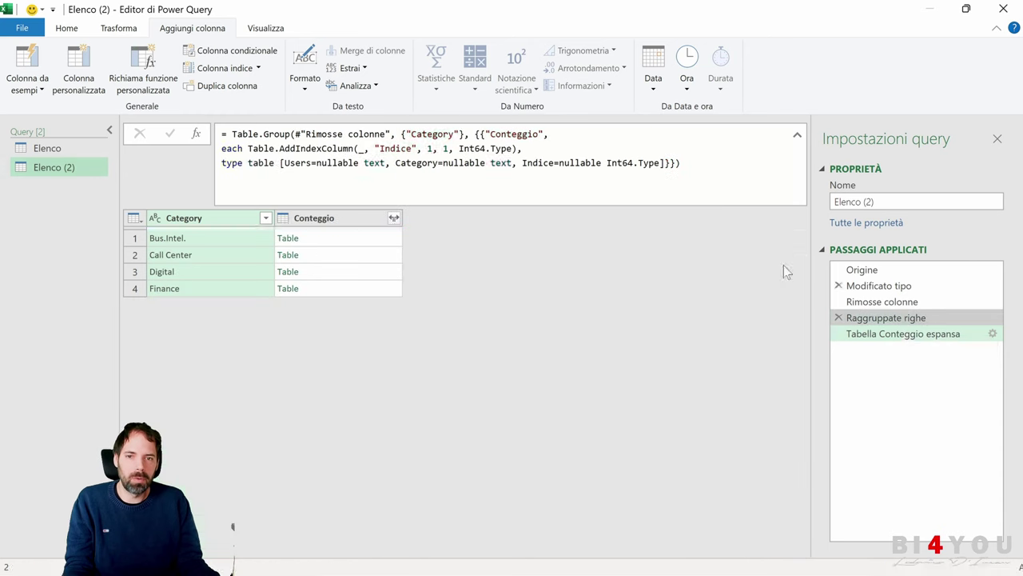
{"action": "left_click", "coordinate": [886, 336]}
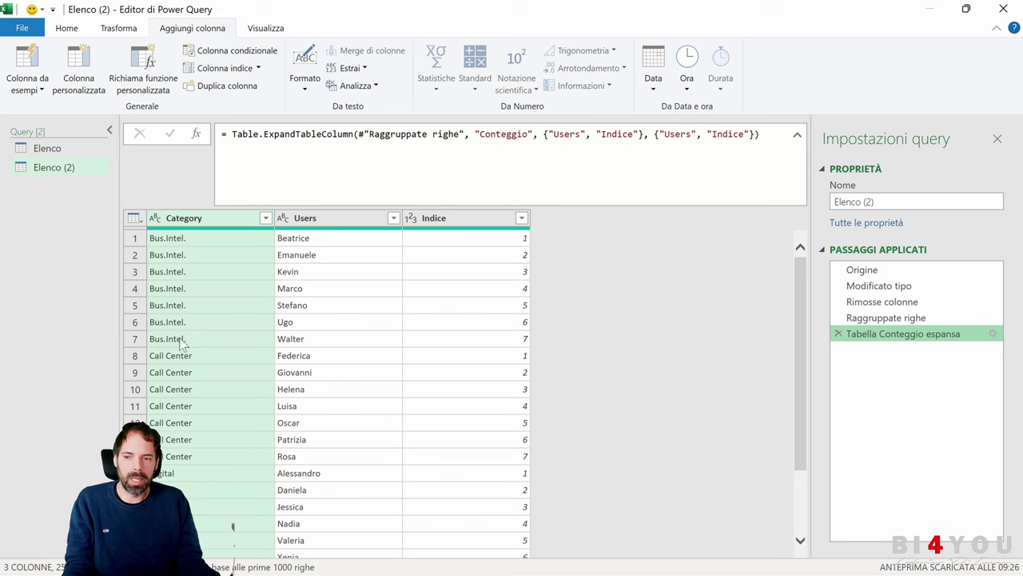
Sort the rows by Users ascending and check the Indice values in the first rows.
{"action": "left_click", "coordinate": [393, 218]}
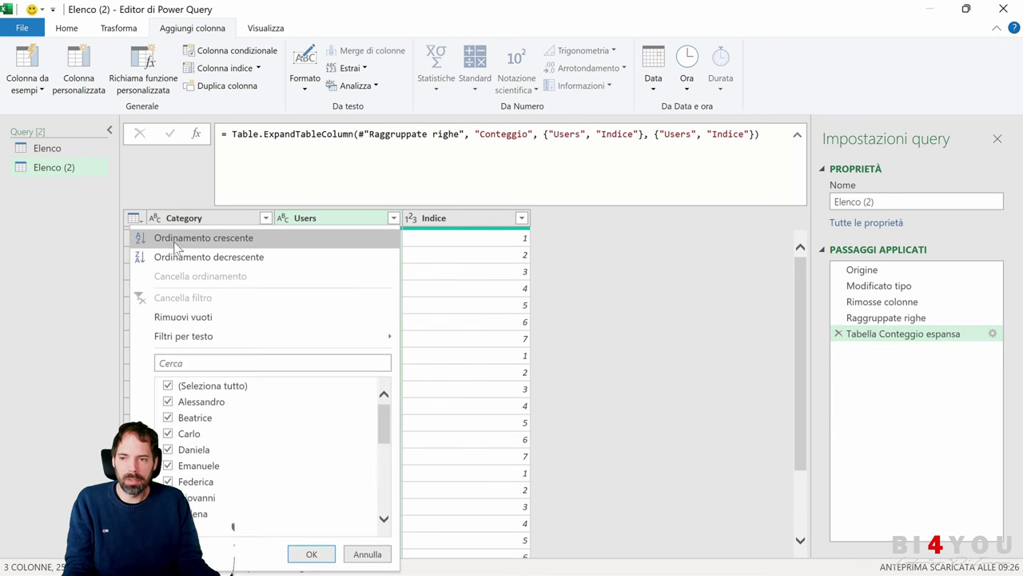
{"action": "left_click", "coordinate": [203, 237]}
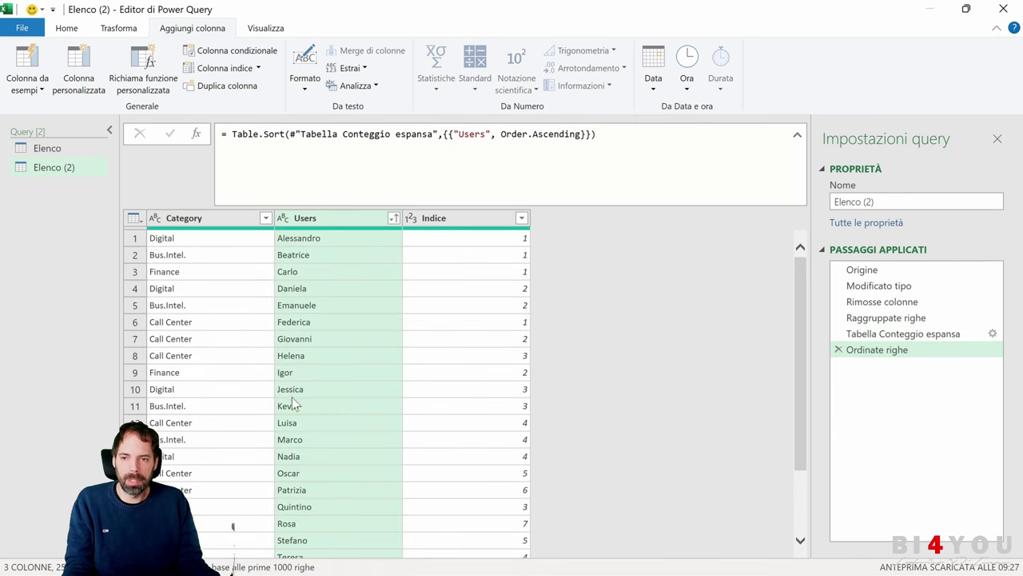
{"action": "left_click", "coordinate": [521, 244]}
{"action": "left_click", "coordinate": [518, 258]}
{"action": "left_click", "coordinate": [520, 273]}
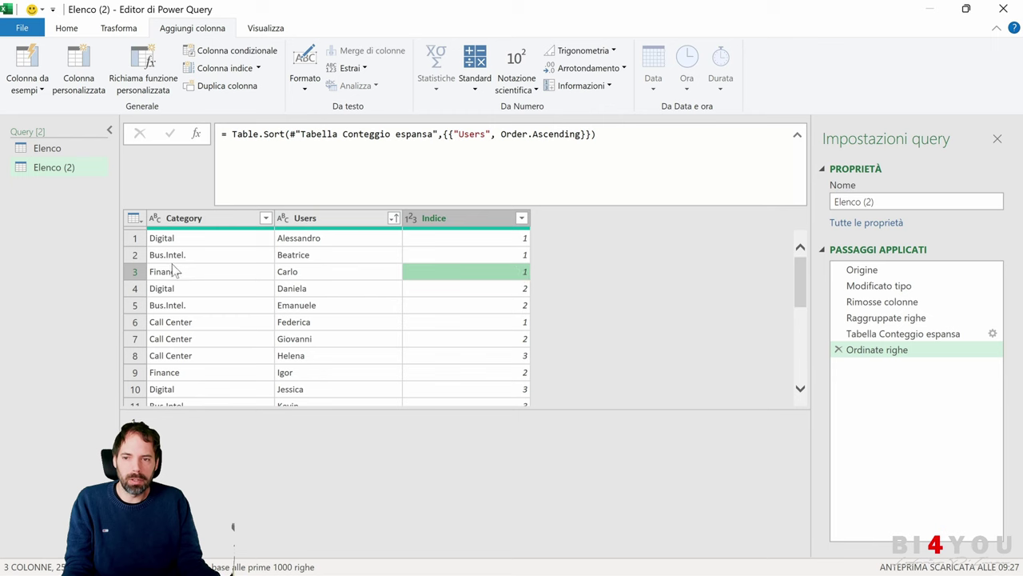
{"action": "scroll", "coordinate": [455, 276], "scroll_direction": "down", "scroll_amount": 1}
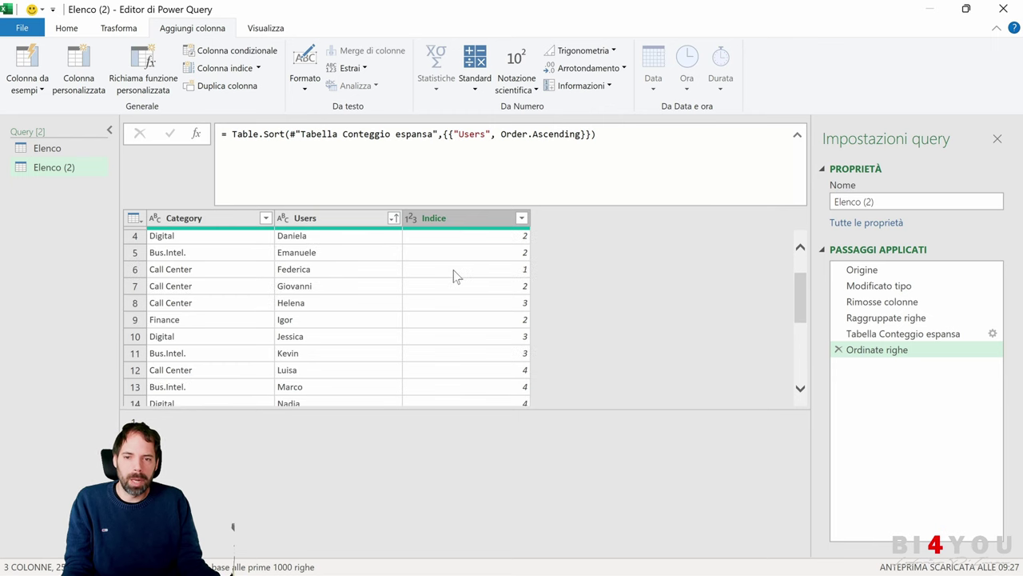
{"action": "scroll", "coordinate": [464, 270], "scroll_direction": "up", "scroll_amount": 1}
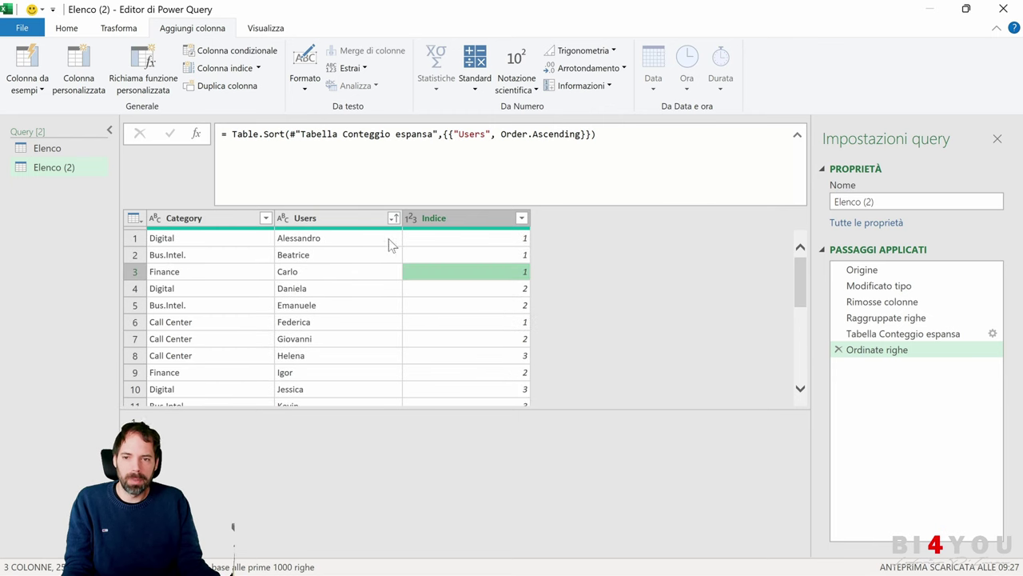
Sort by Category ascending and clear the sort on Users.
{"action": "left_click", "coordinate": [265, 217]}
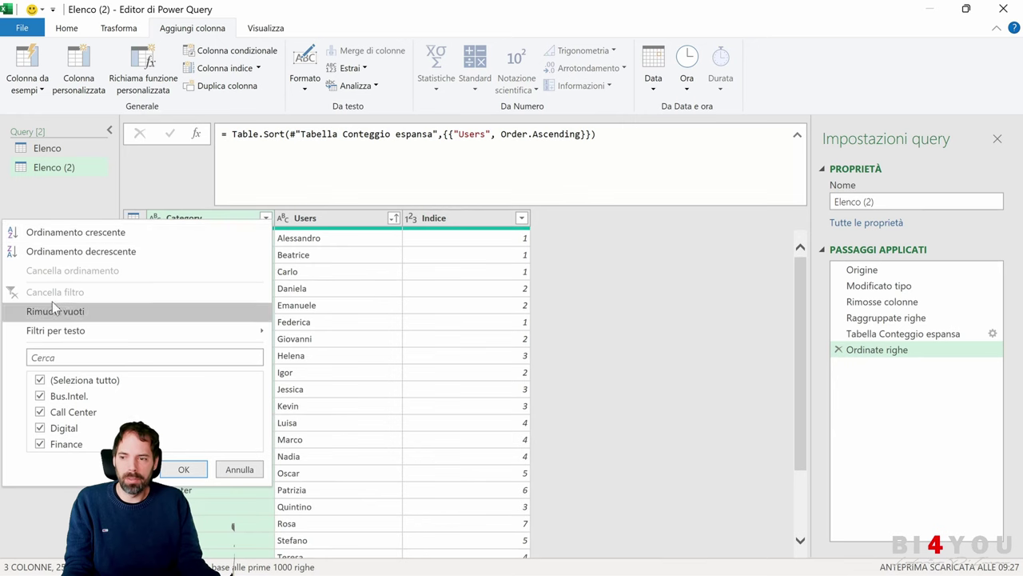
{"action": "left_click", "coordinate": [53, 233]}
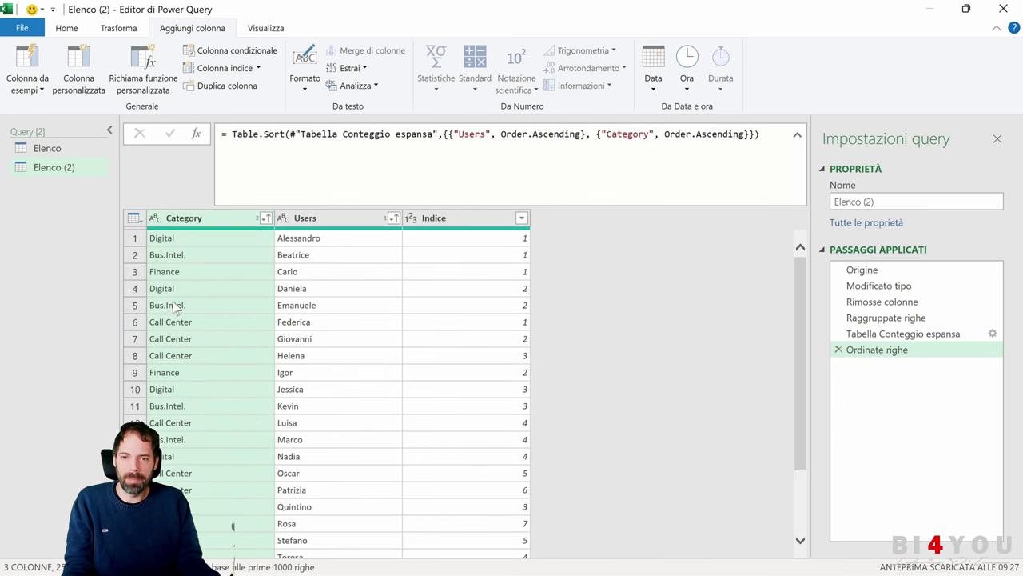
{"action": "left_click", "coordinate": [393, 217]}
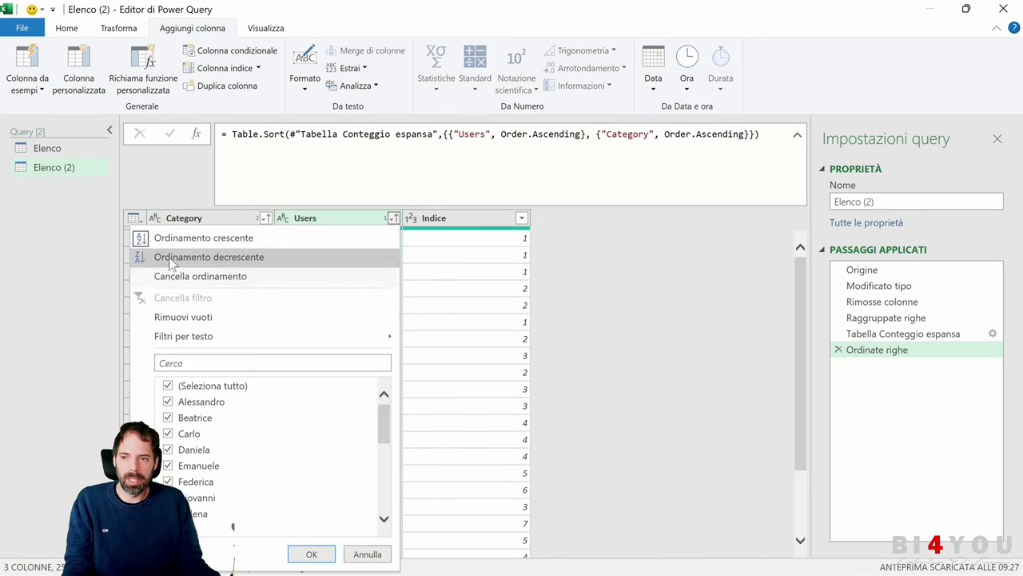
{"action": "left_click", "coordinate": [176, 277]}
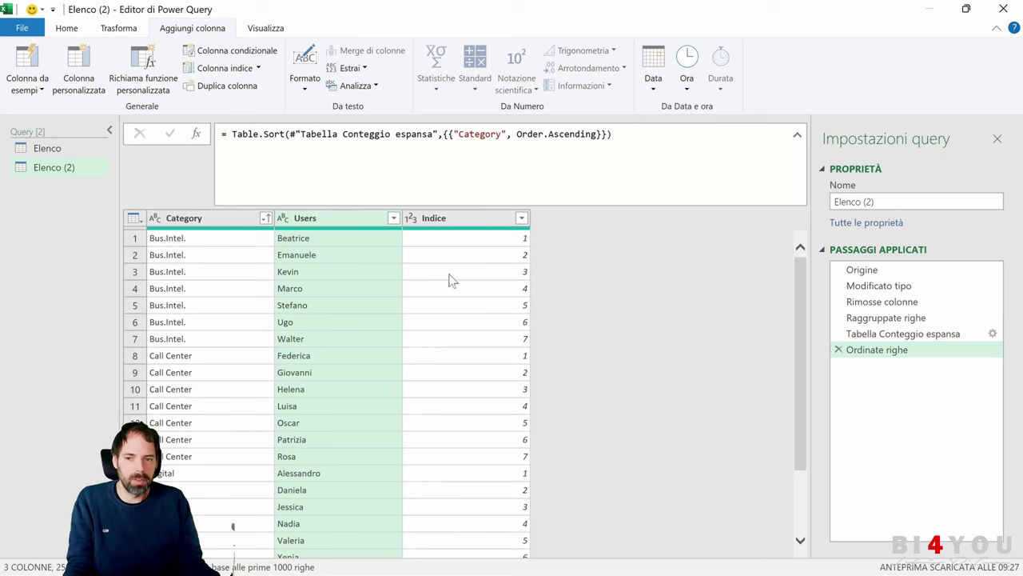
Remove the Ordinate righe step and insert an ascending Users sort after Rimosse colonne.
{"action": "left_click", "coordinate": [838, 350]}
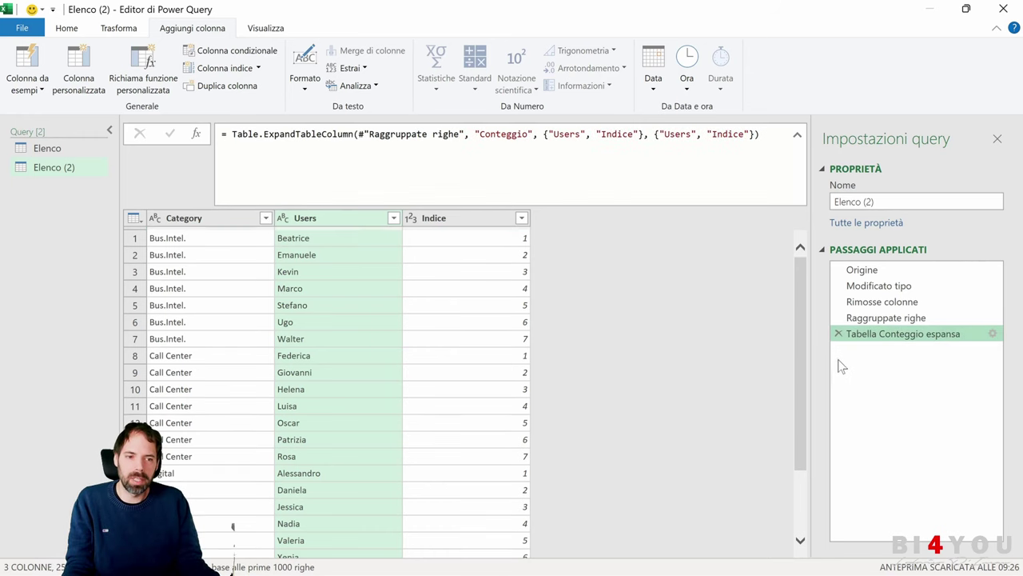
{"action": "left_click", "coordinate": [870, 302]}
{"action": "left_click", "coordinate": [265, 217]}
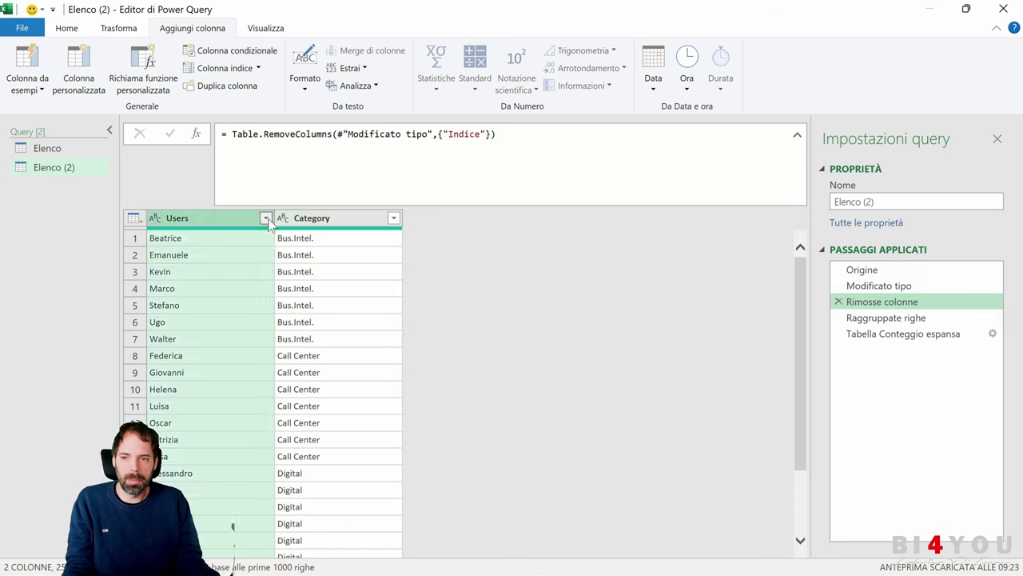
{"action": "left_click", "coordinate": [79, 231]}
{"action": "left_click", "coordinate": [589, 337]}
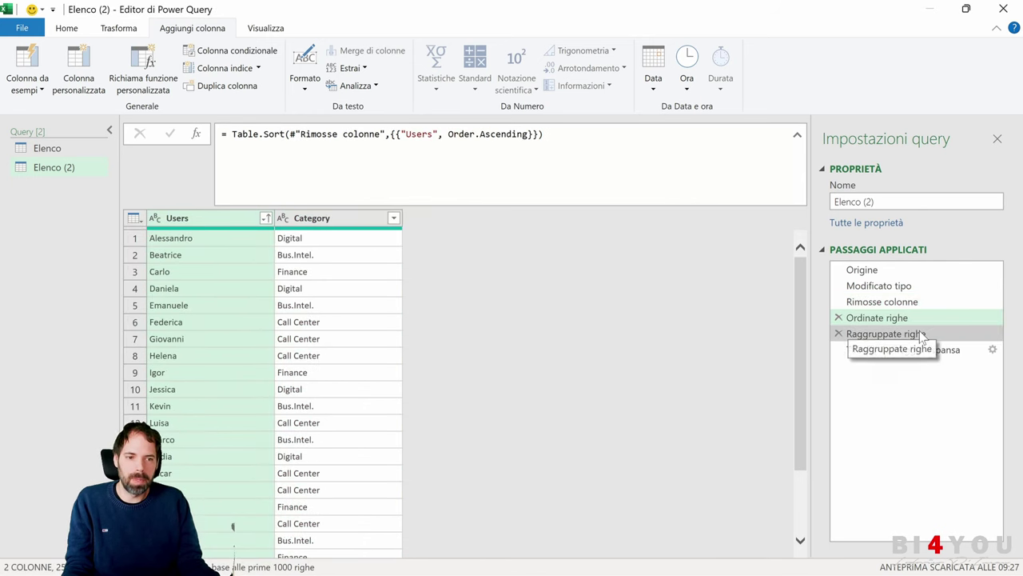
Check the Digital, Bus.Intel. and Call Center nested tables and the expanded result with sorted users.
{"action": "left_click", "coordinate": [871, 334]}
{"action": "left_click", "coordinate": [328, 242]}
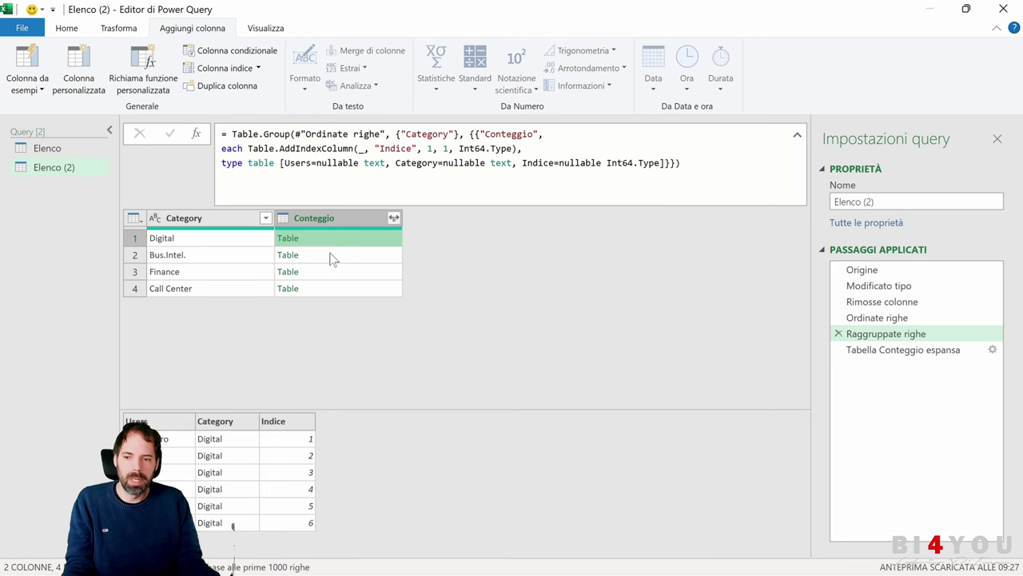
{"action": "left_click", "coordinate": [333, 256]}
{"action": "left_click", "coordinate": [335, 288]}
{"action": "left_click", "coordinate": [927, 352]}
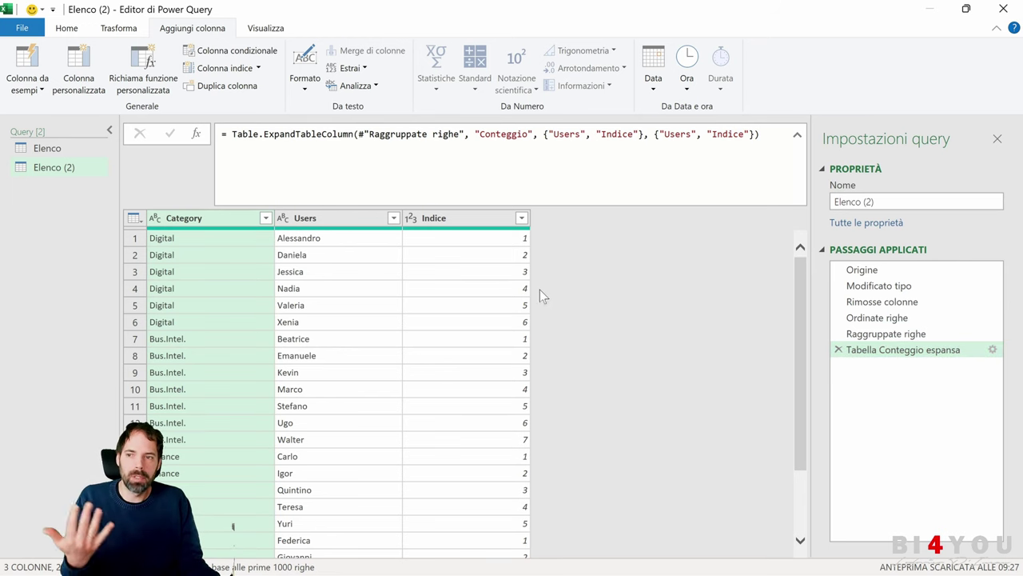
Delete the Elenco (2) query with Elimina and confirm.
{"action": "right_click", "coordinate": [64, 176]}
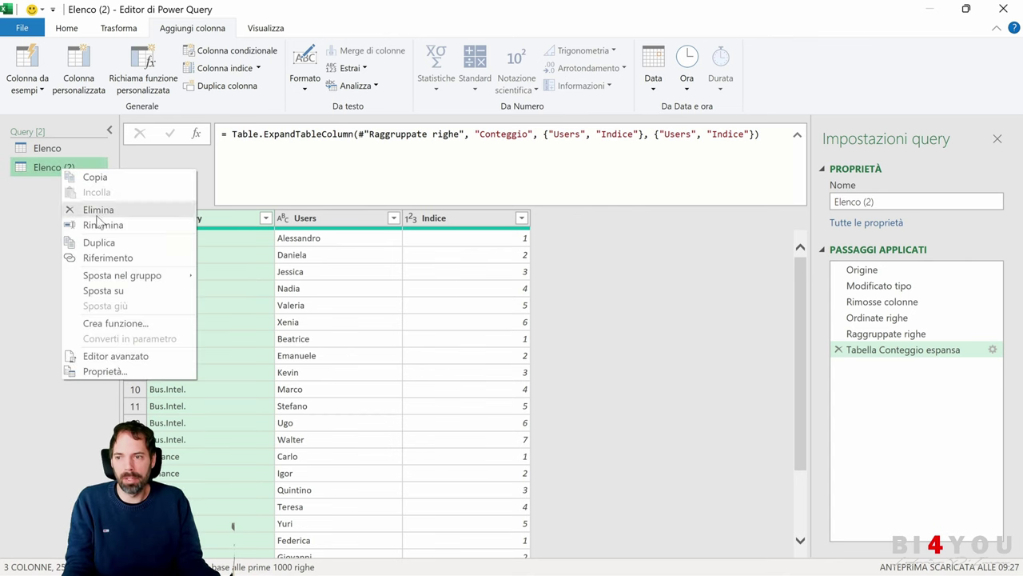
{"action": "left_click", "coordinate": [95, 210]}
{"action": "left_click", "coordinate": [585, 319]}
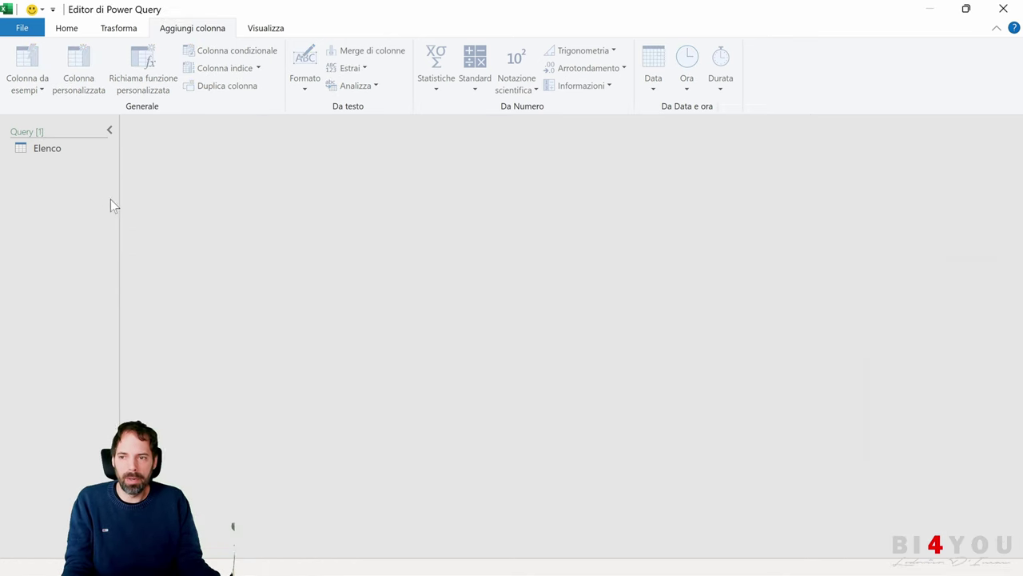
Close Power Query Editor, refresh the PIVOT table with Aggiorna, and select cell E1.
{"action": "left_click", "coordinate": [1004, 9]}
{"action": "left_click", "coordinate": [716, 290]}
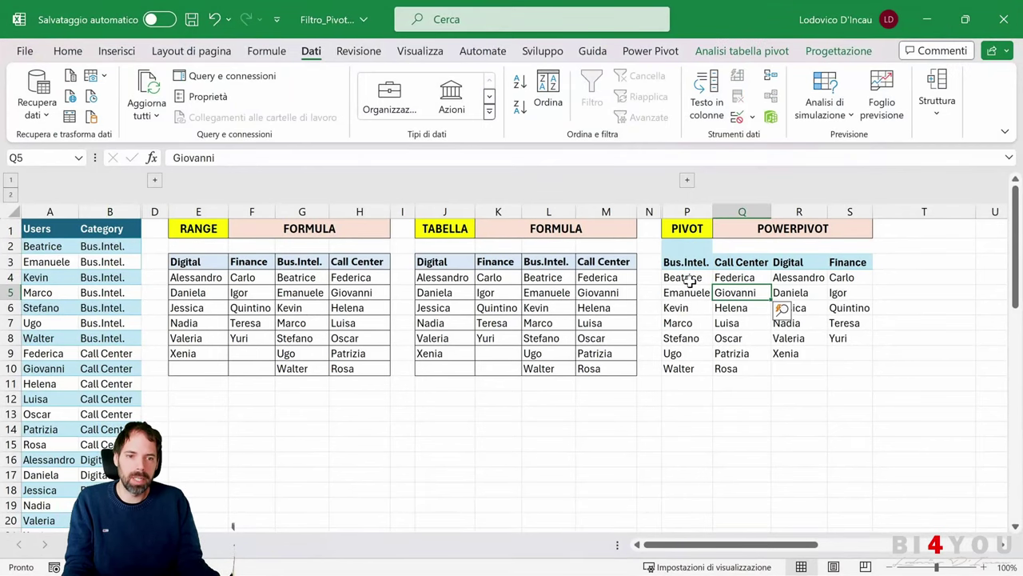
{"action": "right_click", "coordinate": [740, 278]}
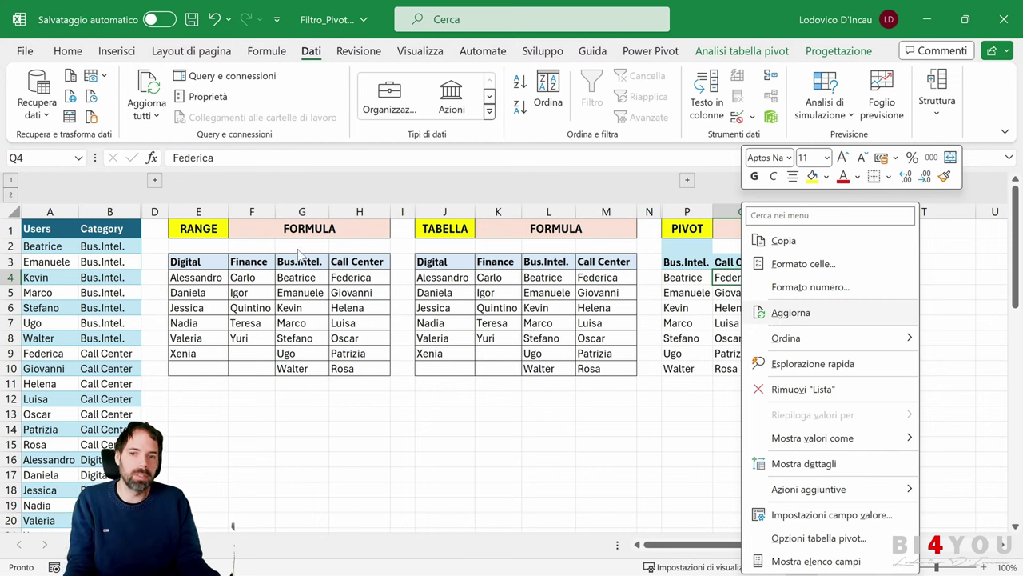
{"action": "left_click", "coordinate": [167, 246]}
{"action": "left_click", "coordinate": [195, 231]}
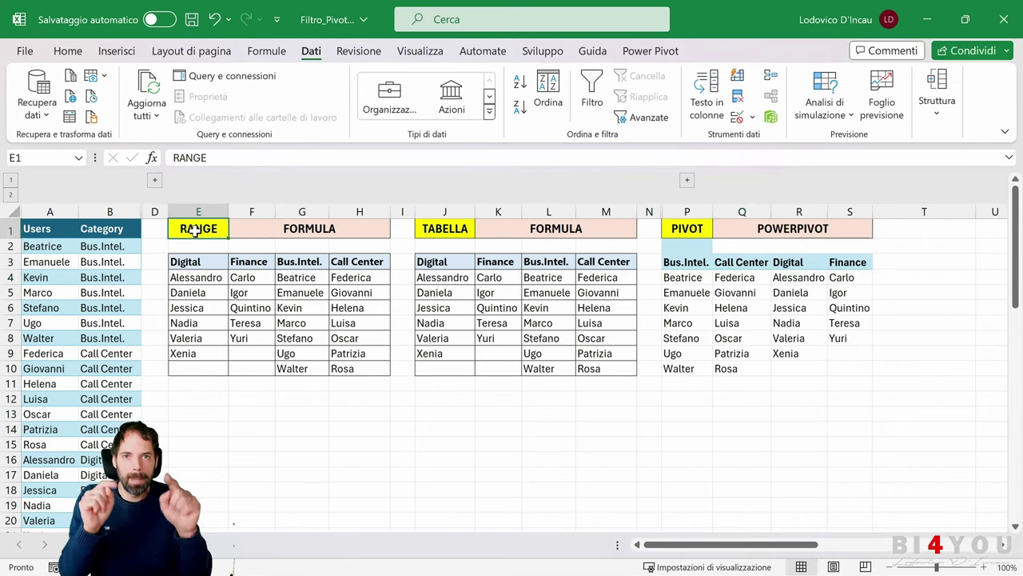